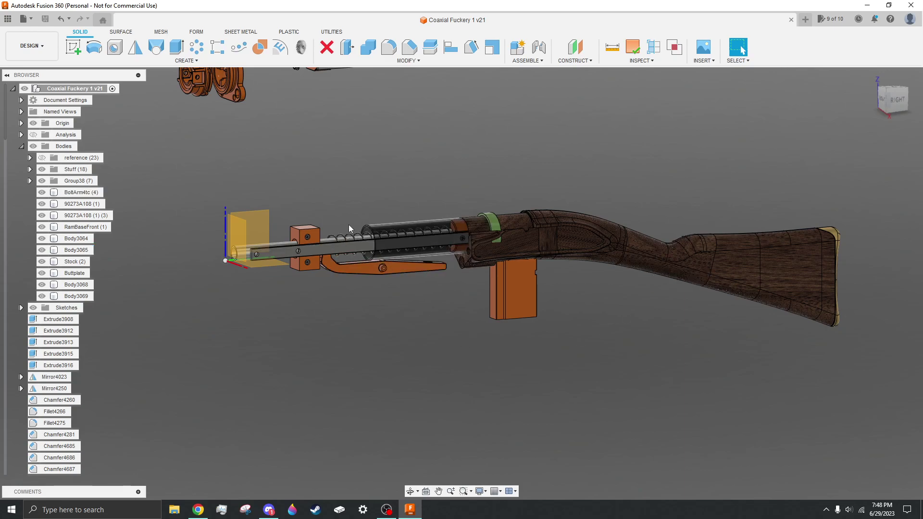
Hide the wooden receiver bodies, the stock and the buttplate to expose the internal mechanism
scroll(448, 188, up, 2)
shift+middle_drag(488, 310, 468, 307)
scroll(468, 307, down, 3)
click(520, 269)
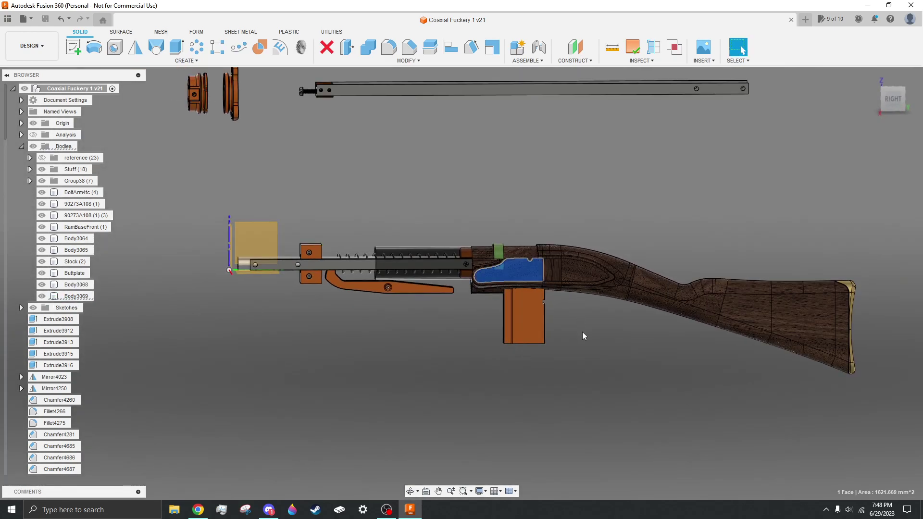
key(v)
click(554, 275)
key(v)
click(578, 269)
key(v)
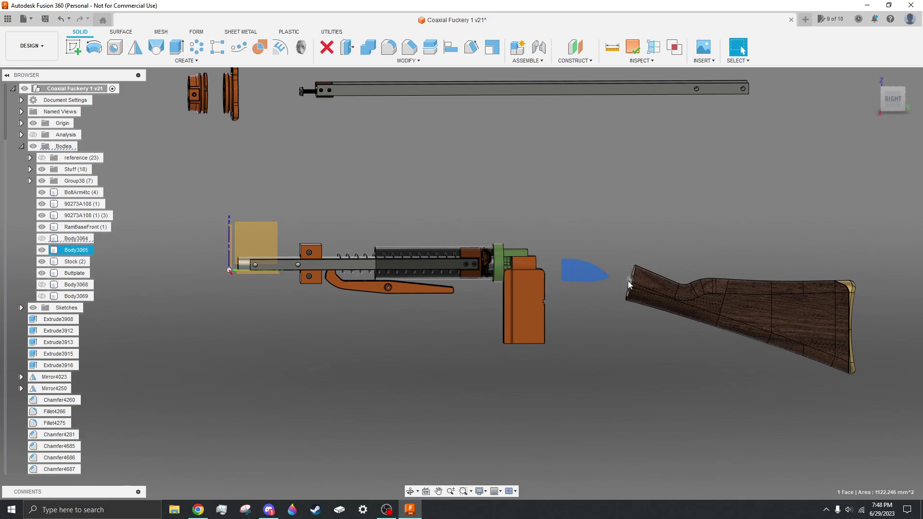
click(660, 285)
key(v)
click(852, 313)
key(v)
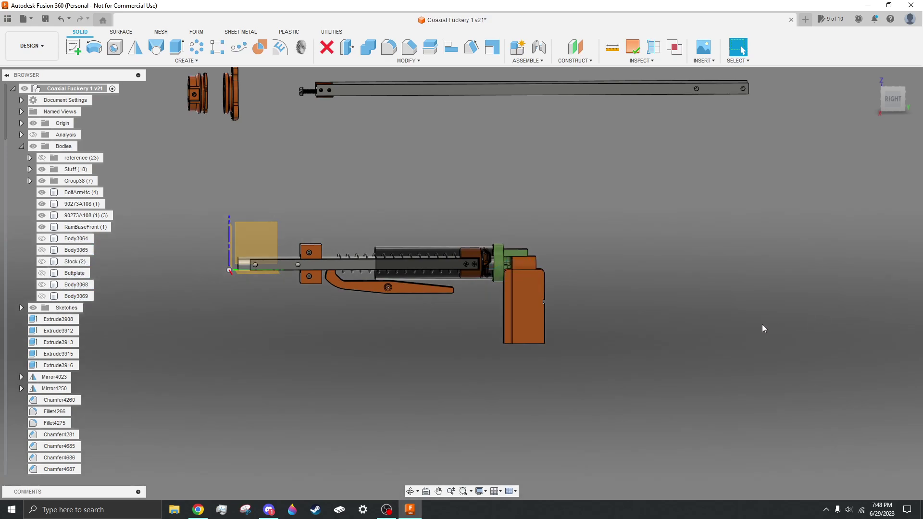
Examine the exposed plunger tube, spring, barrel, trigger lever and magazine from both sides
scroll(471, 273, up, 3)
shift+middle_drag(471, 336, 560, 347)
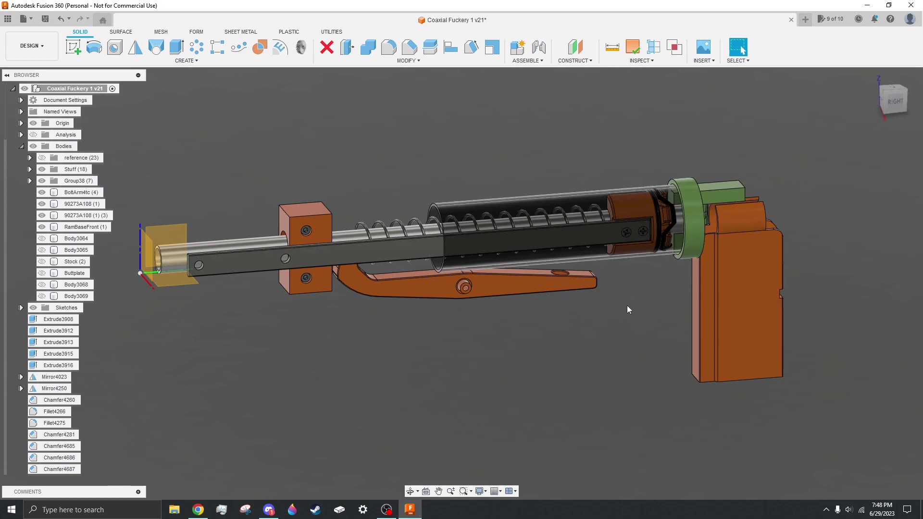
scroll(543, 264, up, 2)
scroll(600, 296, down, 4)
scroll(607, 318, up, 3)
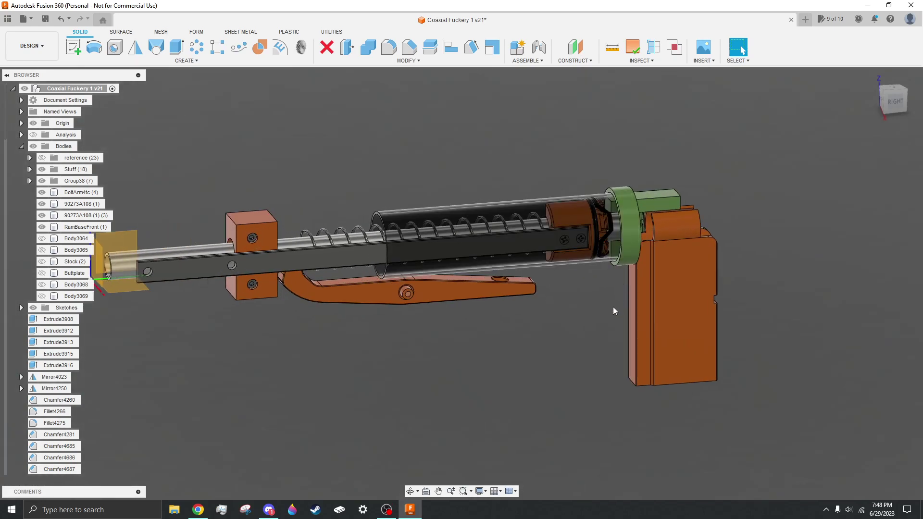
shift+middle_drag(607, 318, 701, 326)
scroll(711, 326, up, 3)
scroll(711, 327, down, 4)
scroll(736, 284, up, 3)
shift+middle_drag(457, 348, 495, 350)
scroll(563, 355, down, 2)
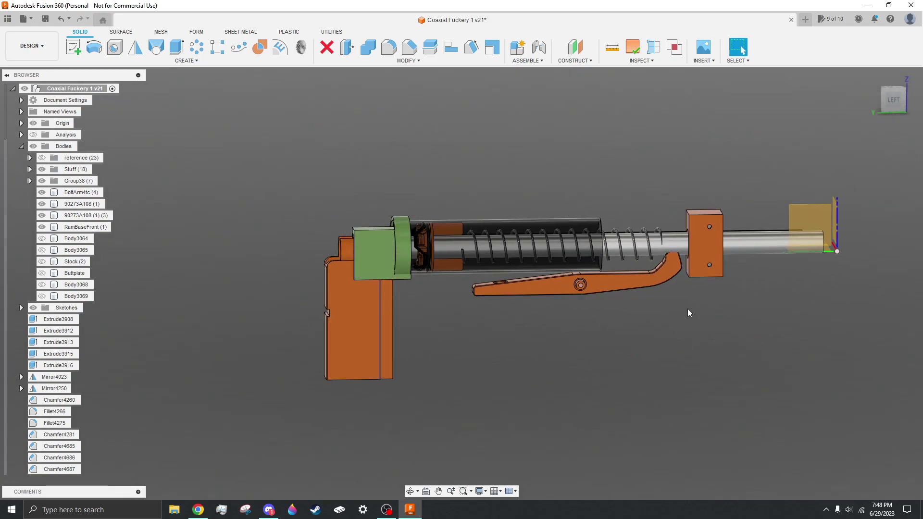
scroll(692, 317, up, 2)
scroll(690, 309, down, 3)
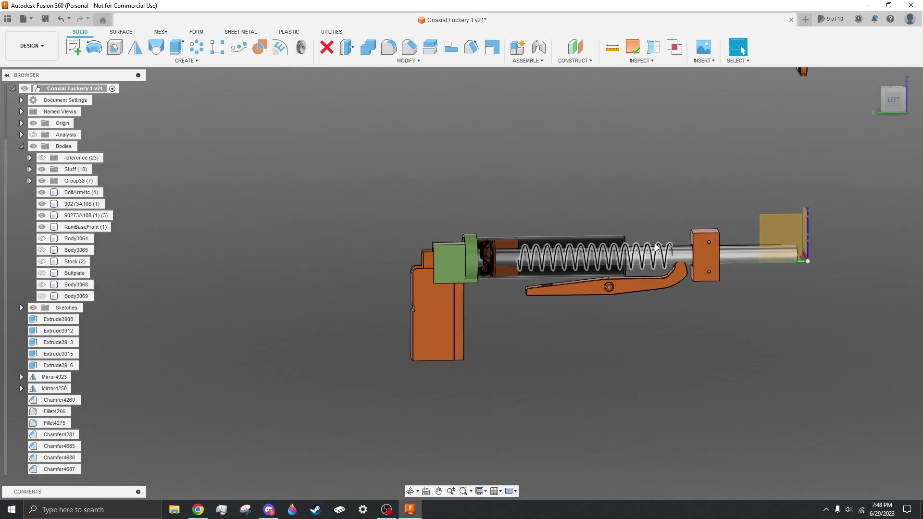
mouse_move(437, 418)
middle_down()
mouse_move(595, 393)
mouse_move(440, 403)
middle_up()
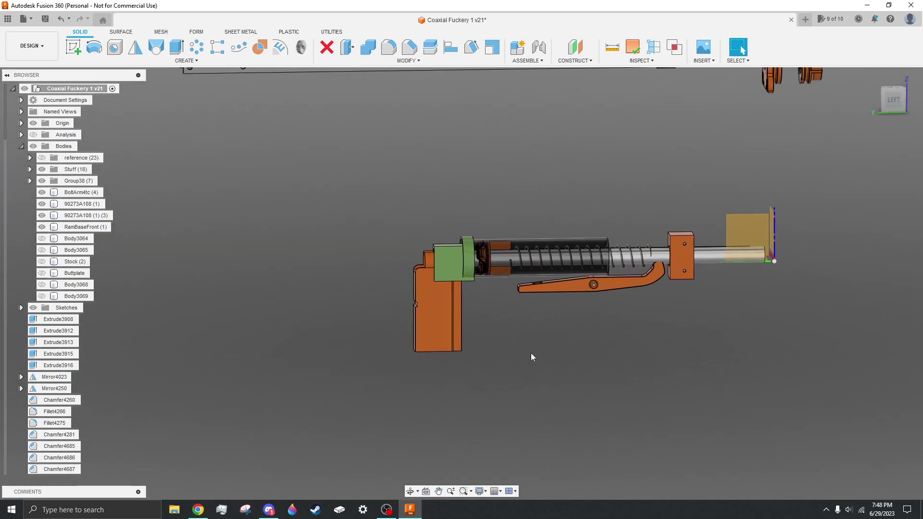
scroll(532, 353, down, 1)
Undo the hiding of the receiver bodies, stock and buttplate
key(ctrl+z)
key(ctrl+z)
key(ctrl+z)
key(ctrl+z)
key(ctrl+z)
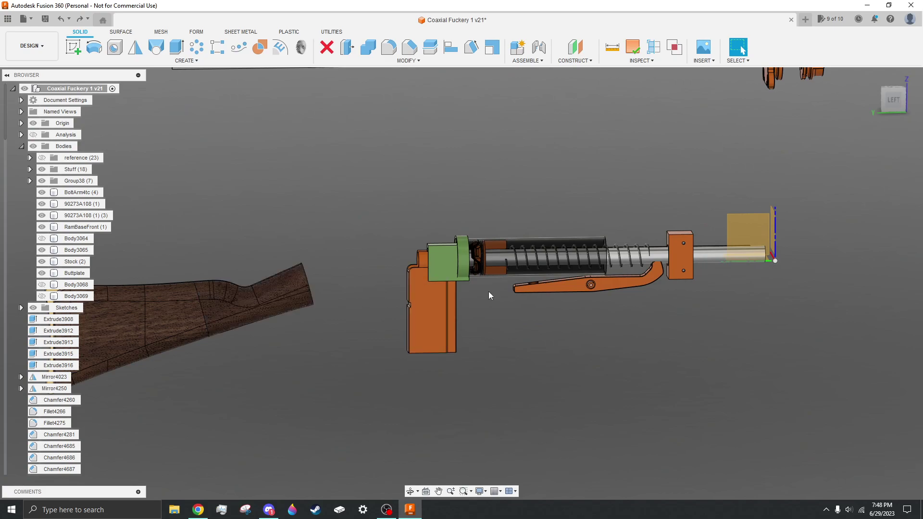
key(ctrl+z)
scroll(713, 348, down, 2)
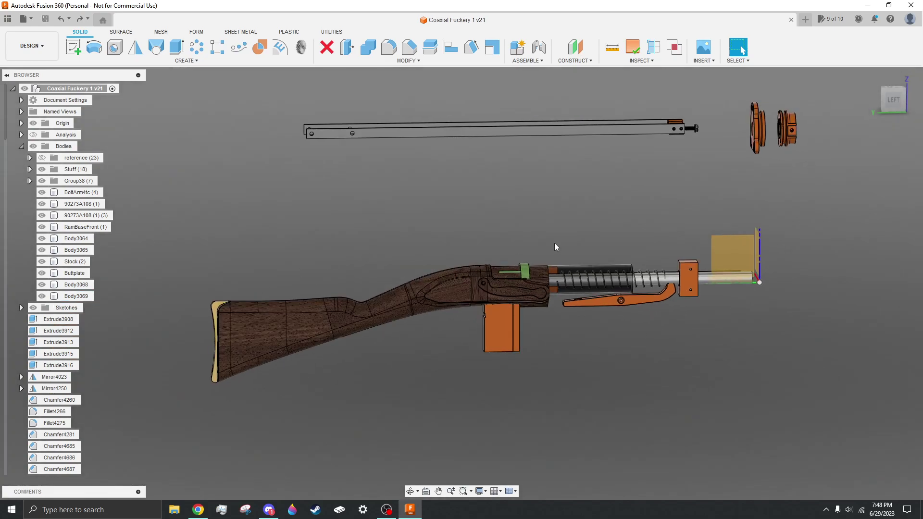
Examine the complete assembly with its wooden stock, magazine and front barrel section from several angles
scroll(446, 305, up, 3)
shift+middle_drag(381, 401, 531, 395)
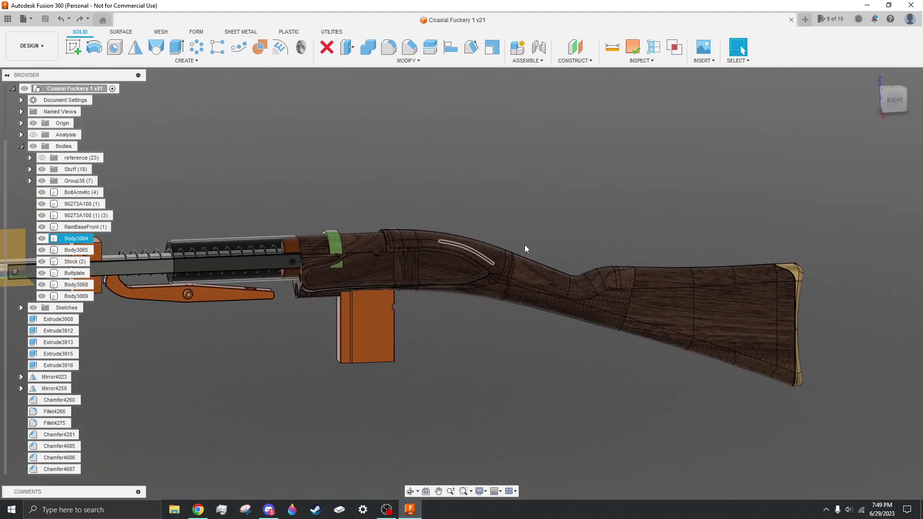
scroll(711, 264, down, 3)
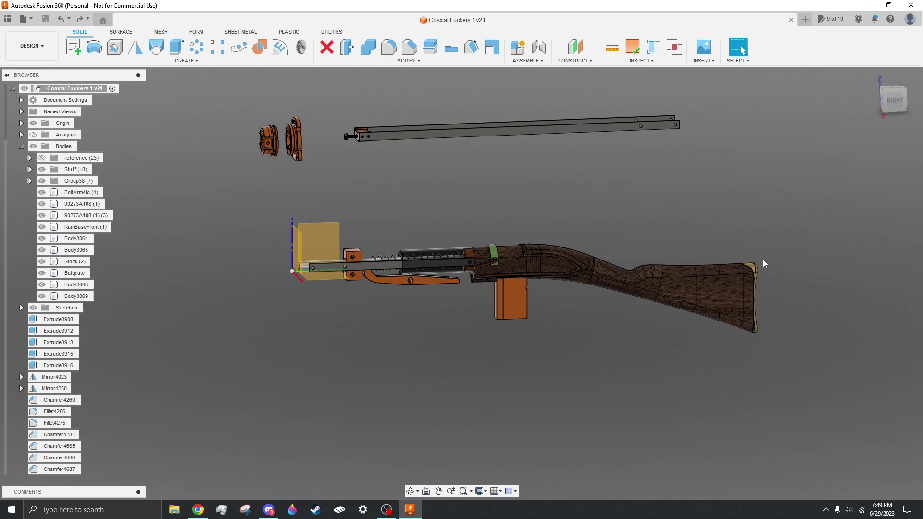
scroll(602, 269, up, 2)
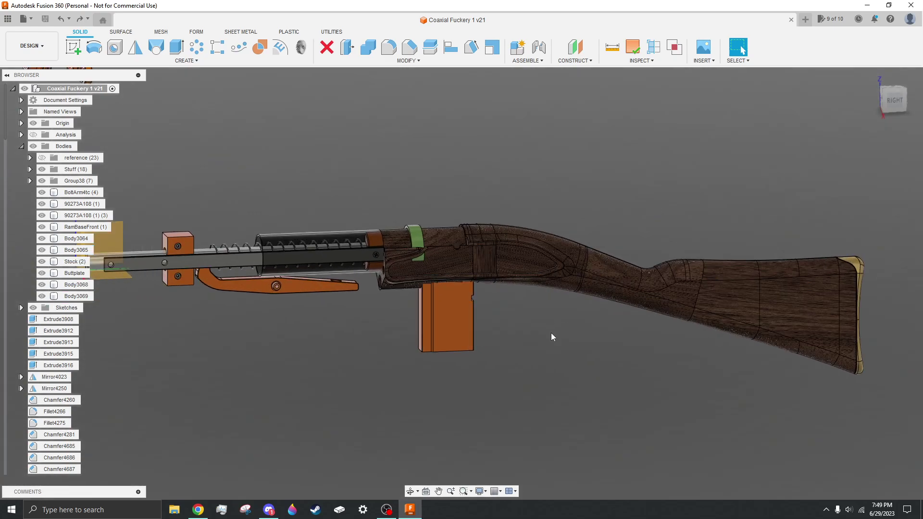
shift+middle_drag(551, 340, 591, 363)
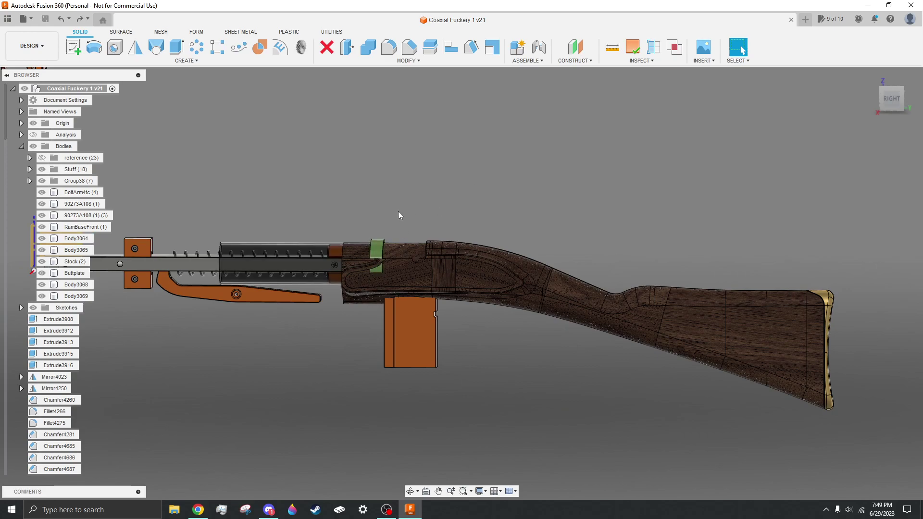
shift+middle_drag(398, 211, 522, 199)
scroll(318, 237, up, 2)
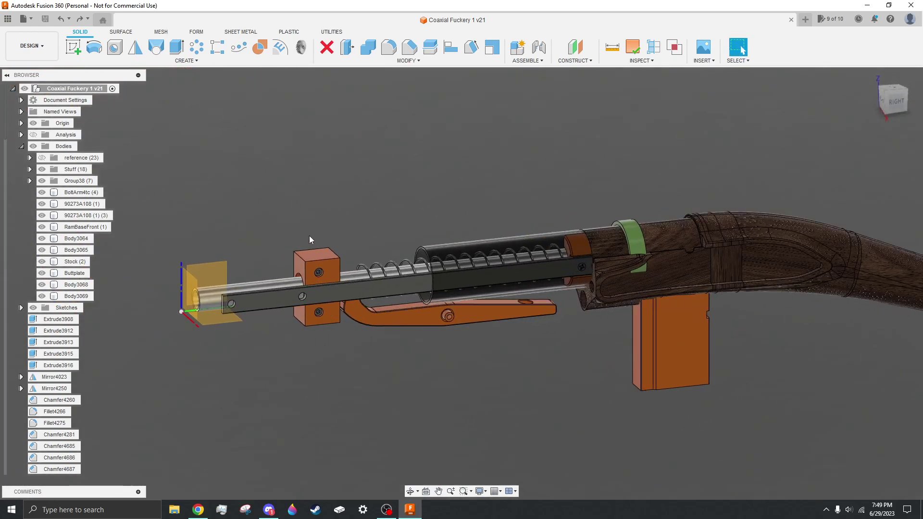
shift+middle_drag(315, 235, 364, 210)
middle_drag(578, 231, 455, 235)
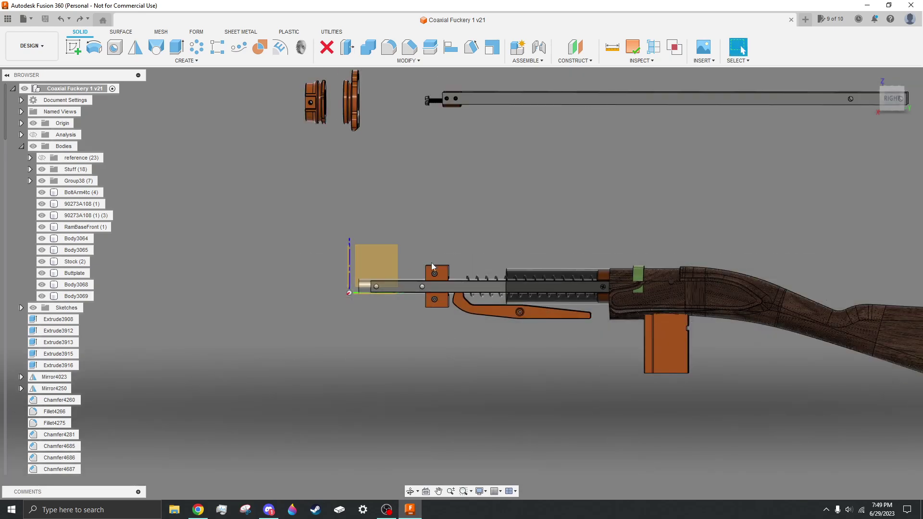
Hide the selected part at the front block, inspect the area around the barrel, and undo the hiding
scroll(433, 272, up, 5)
shift+middle_drag(433, 281, 471, 269)
click(472, 270)
key(v)
shift+middle_drag(584, 244, 546, 243)
scroll(546, 243, down, 3)
key(ctrl+z)
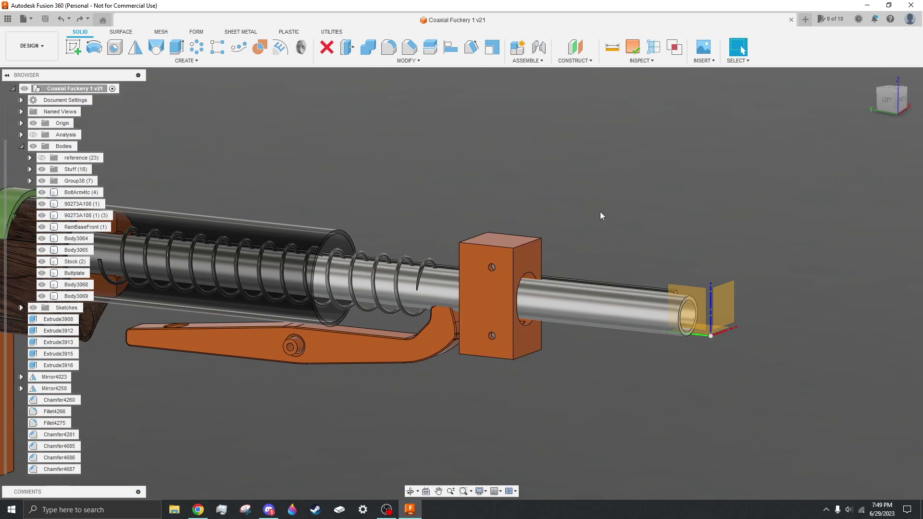
Hide the wooden receiver body that encloses the rear of the plunger tube and the green breech
scroll(630, 240, down, 3)
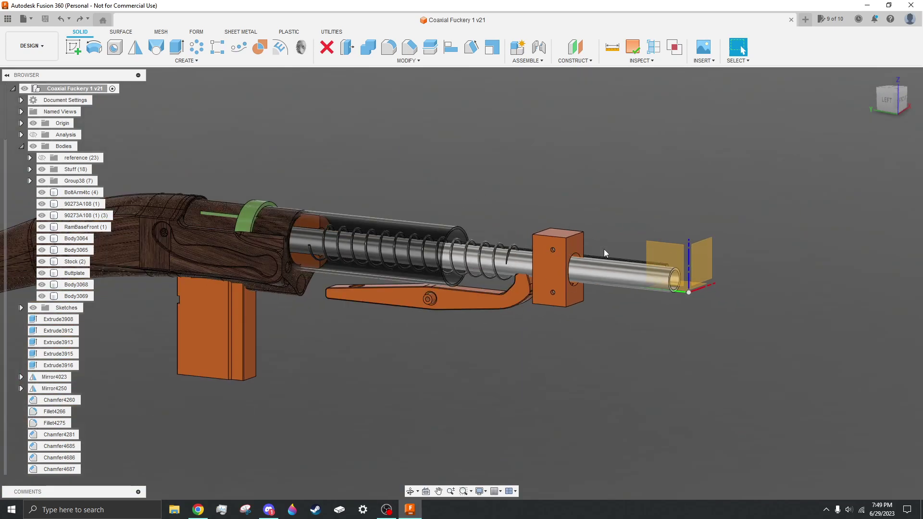
scroll(553, 221, up, 2)
shift+middle_drag(521, 223, 587, 219)
scroll(587, 219, down, 3)
scroll(437, 240, up, 3)
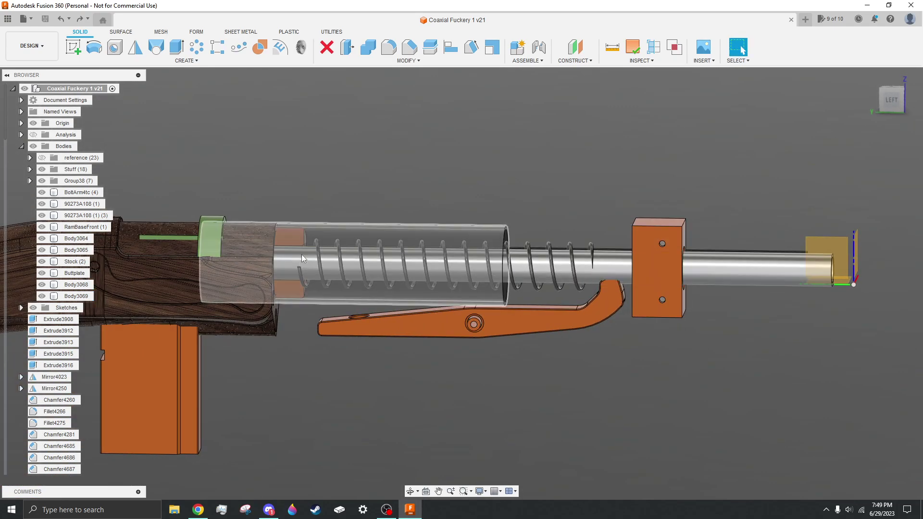
click(244, 279)
key(v)
scroll(553, 267, down, 2)
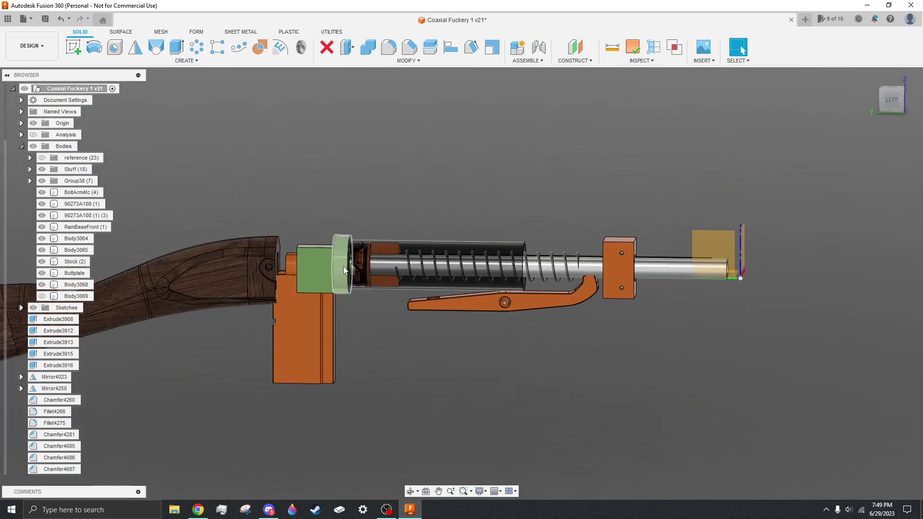
Examine the green breech ring and the plunger head inside the transparent tube up close
scroll(435, 254, up, 3)
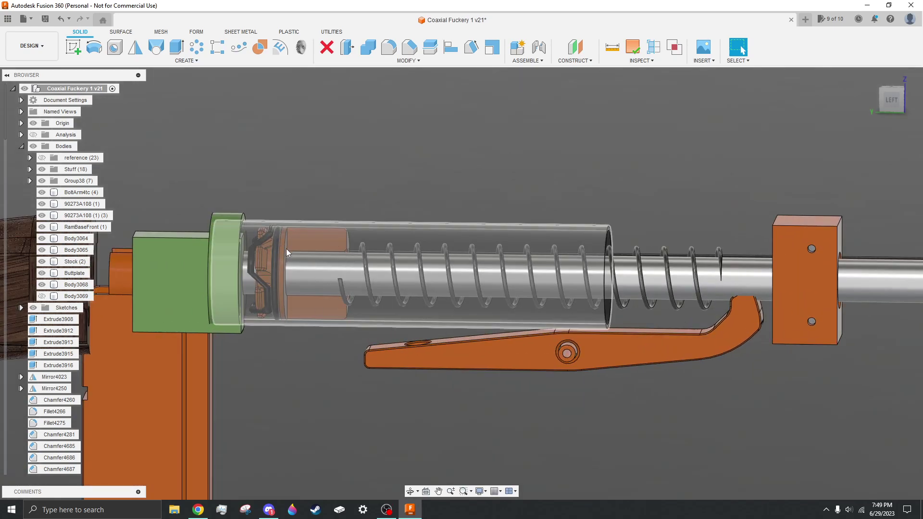
scroll(465, 175, down, 2)
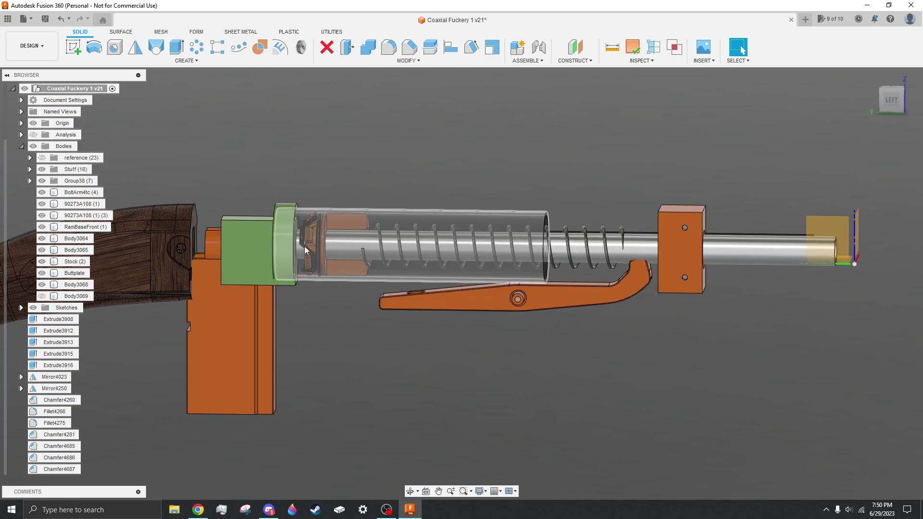
scroll(403, 272, up, 5)
shift+middle_drag(403, 272, 338, 291)
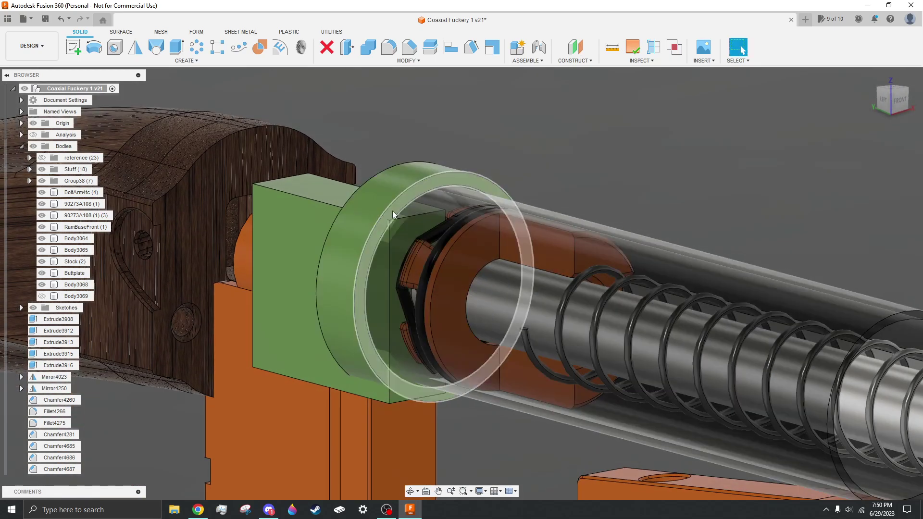
scroll(573, 148, down, 3)
shift+middle_drag(405, 243, 467, 229)
shift+middle_drag(380, 239, 515, 238)
Show the section analysis and examine the barrel, plunger head, green breech and magazine in cross-section
scroll(682, 168, down, 3)
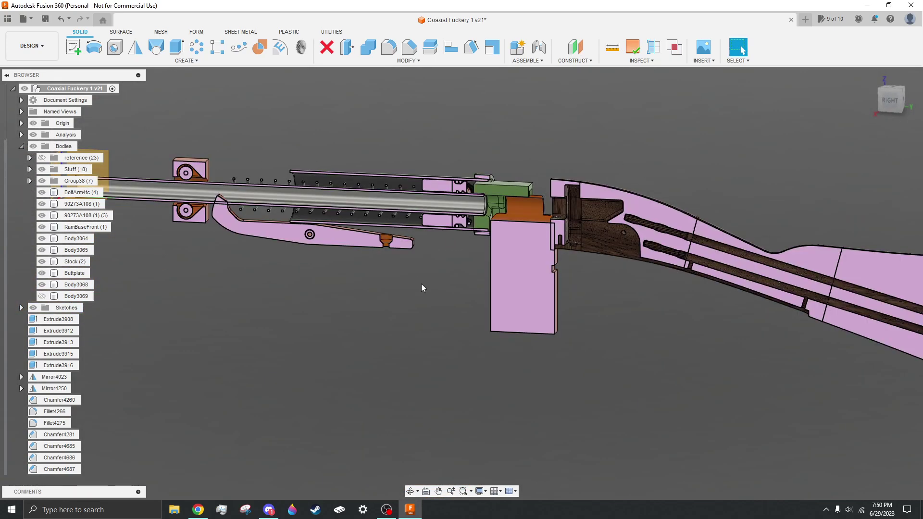
scroll(420, 224, up, 5)
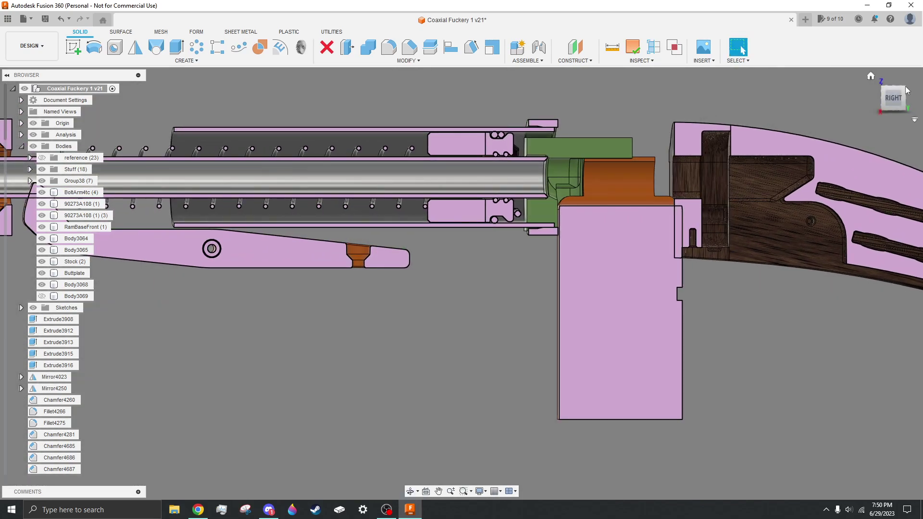
middle_drag(489, 279, 675, 326)
scroll(670, 326, down, 2)
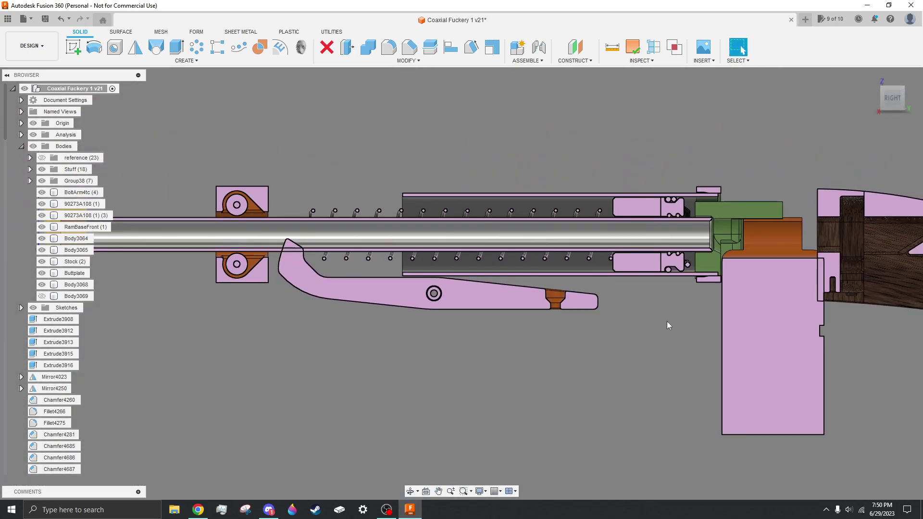
middle_drag(687, 391, 679, 367)
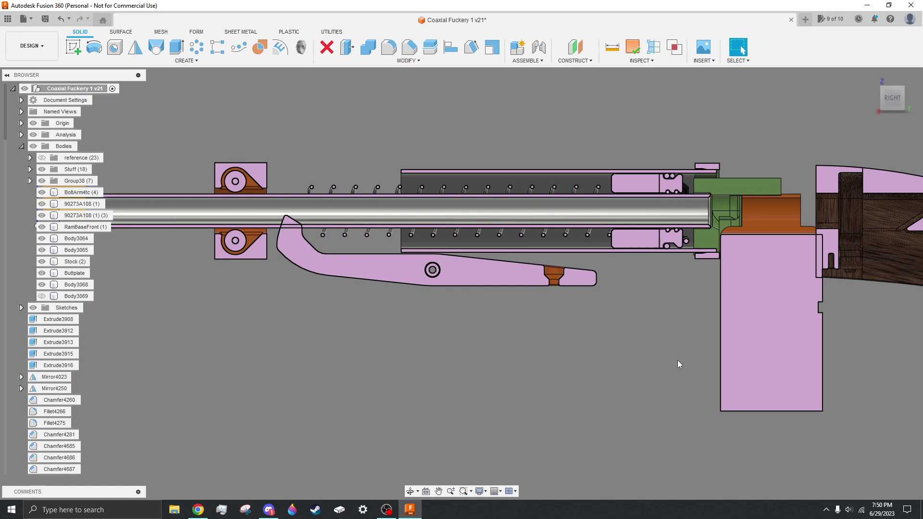
scroll(780, 202, up, 5)
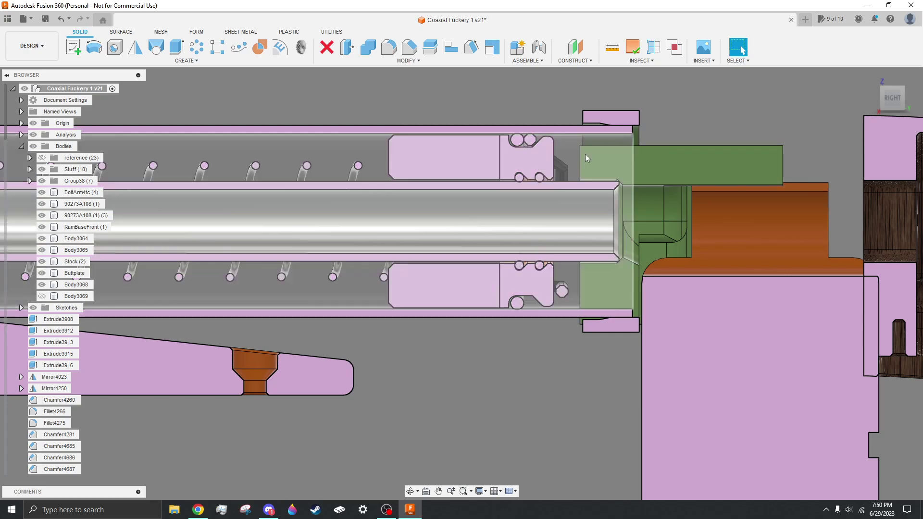
scroll(537, 228, up, 3)
shift+middle_drag(536, 224, 509, 279)
scroll(535, 245, down, 5)
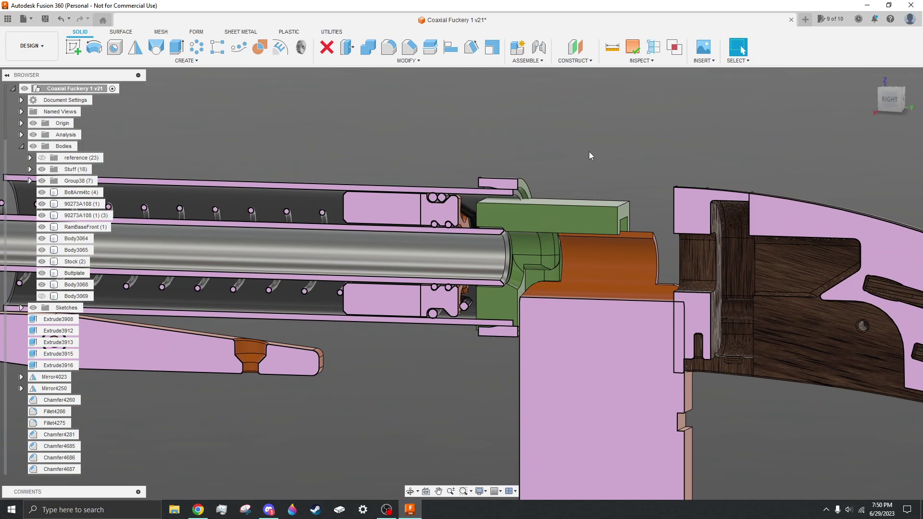
Hide the section analysis to show the full model
scroll(614, 144, down, 3)
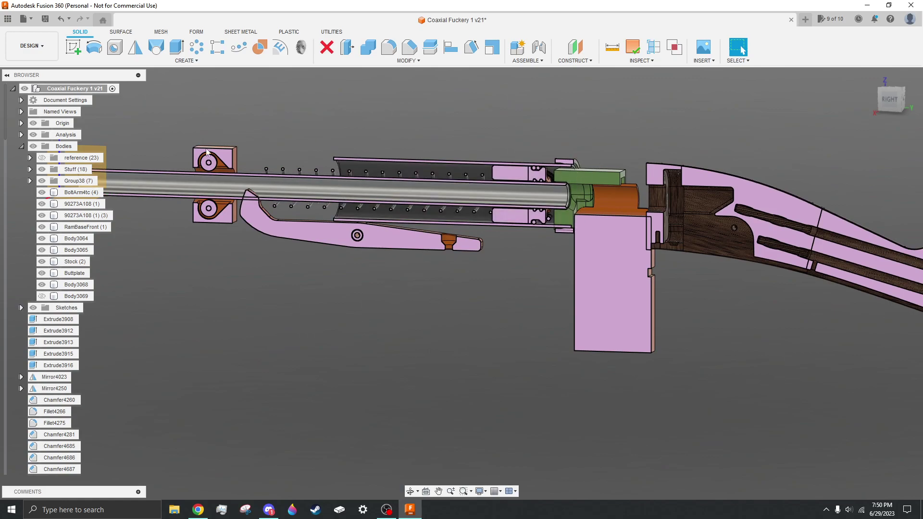
click(33, 134)
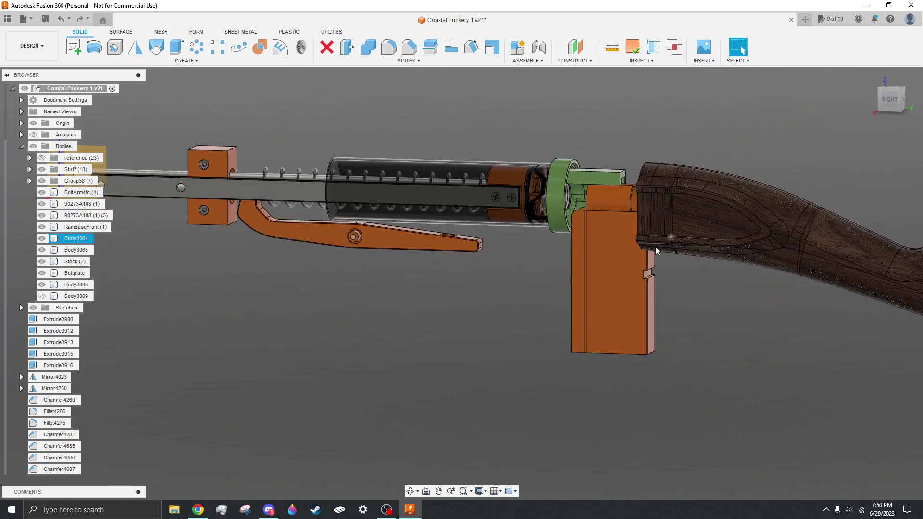
shift+middle_drag(509, 314, 541, 284)
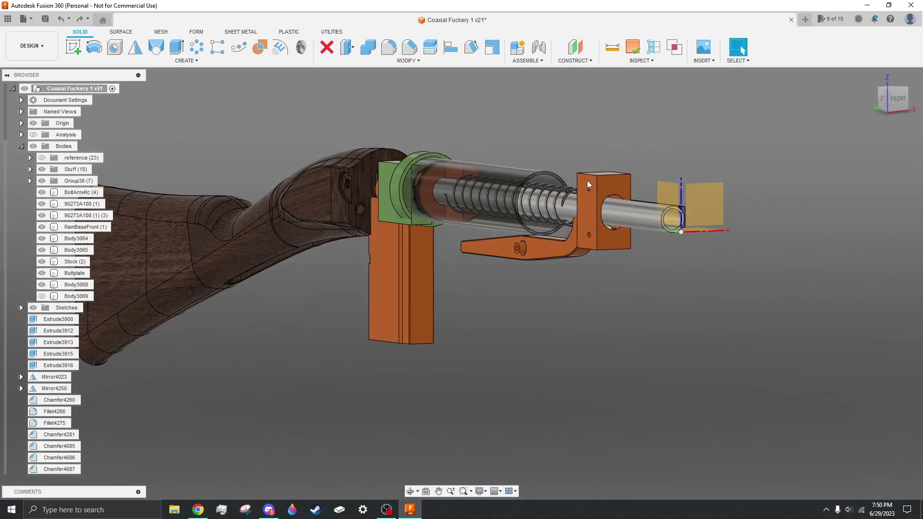
Move the Plunger Tube body -24 mm along the Z axis, out of line with the barrel and spring
key(m)
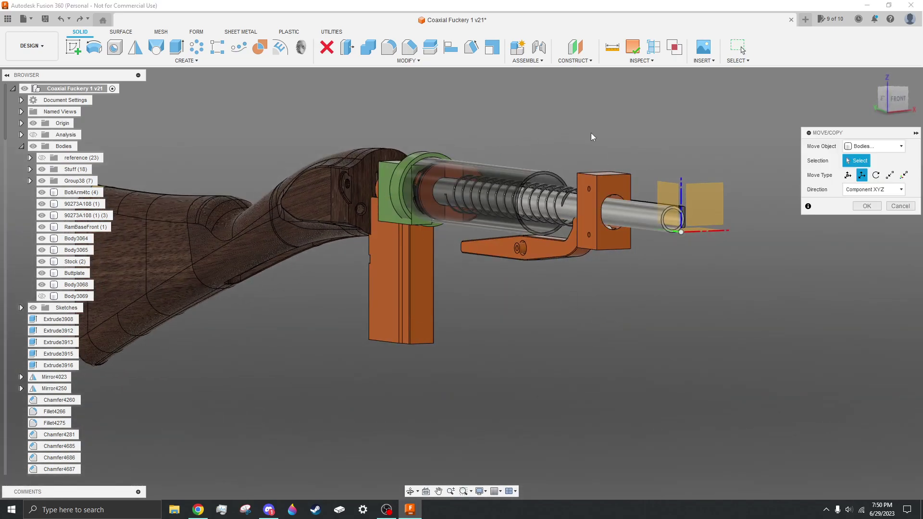
click(486, 192)
scroll(485, 173, up, 5)
drag(480, 188, 478, 281)
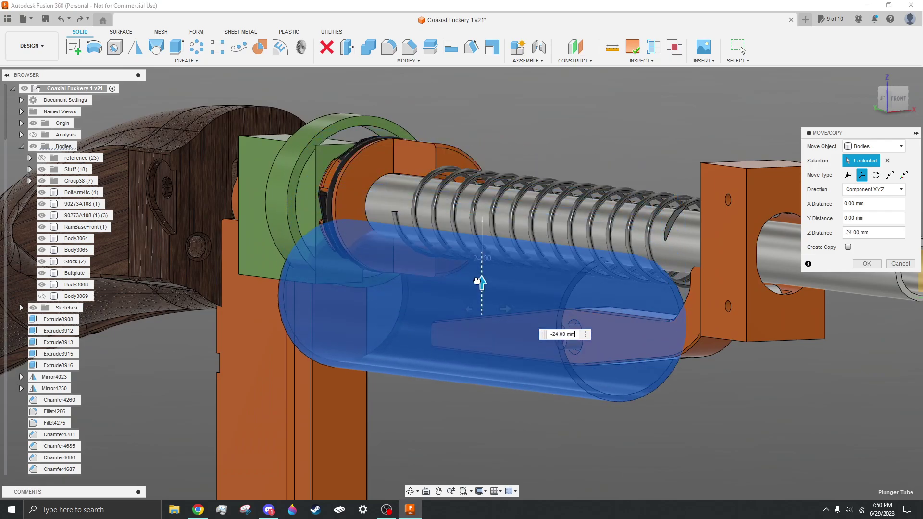
key(Return)
scroll(480, 158, down, 5)
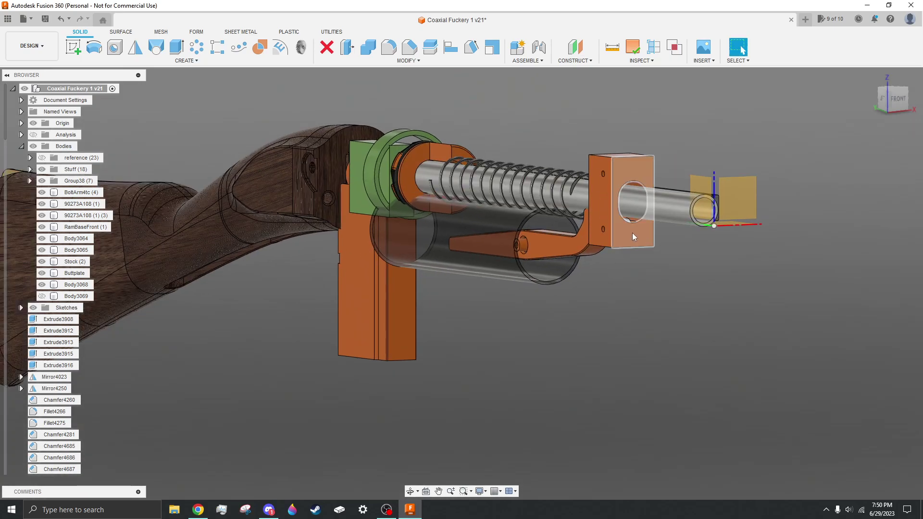
Examine the coaxial plunger assembly, spring and barrel from the front and the left side
shift+middle_drag(606, 309, 552, 312)
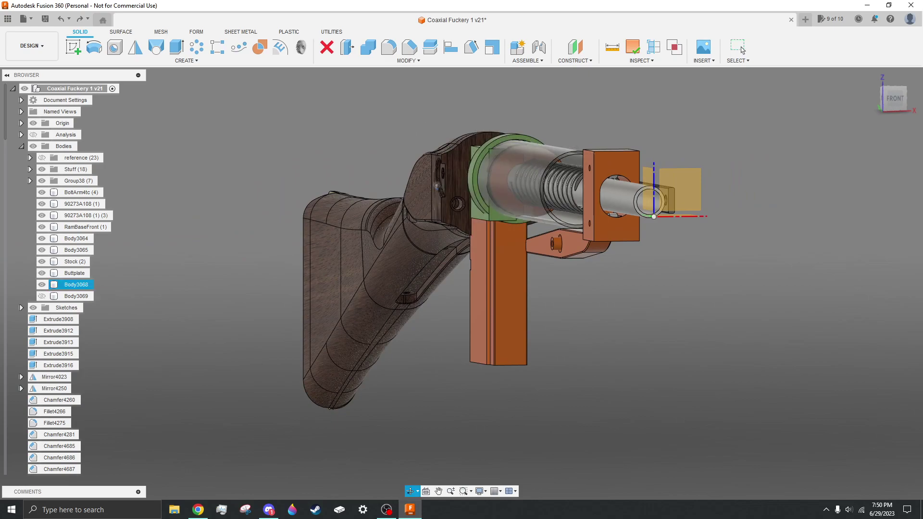
shift+middle_drag(436, 185, 525, 160)
scroll(502, 278, down, 3)
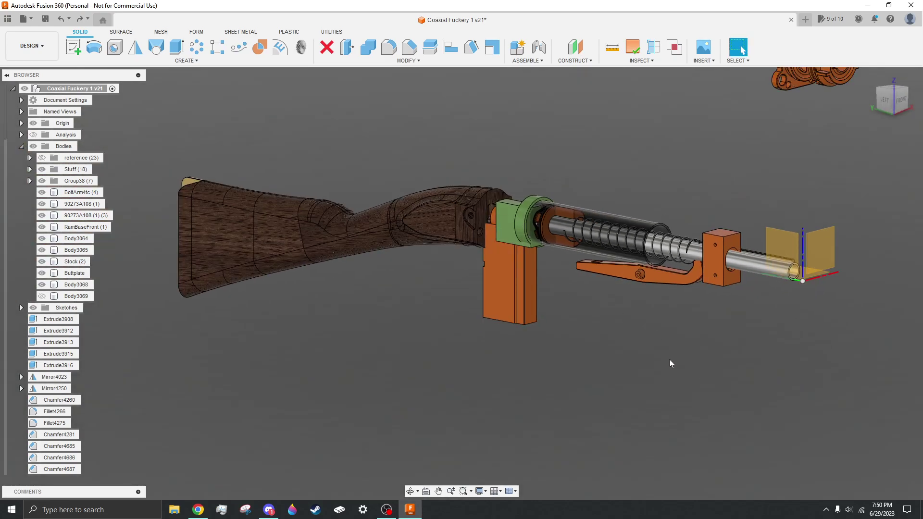
middle_drag(563, 353, 584, 352)
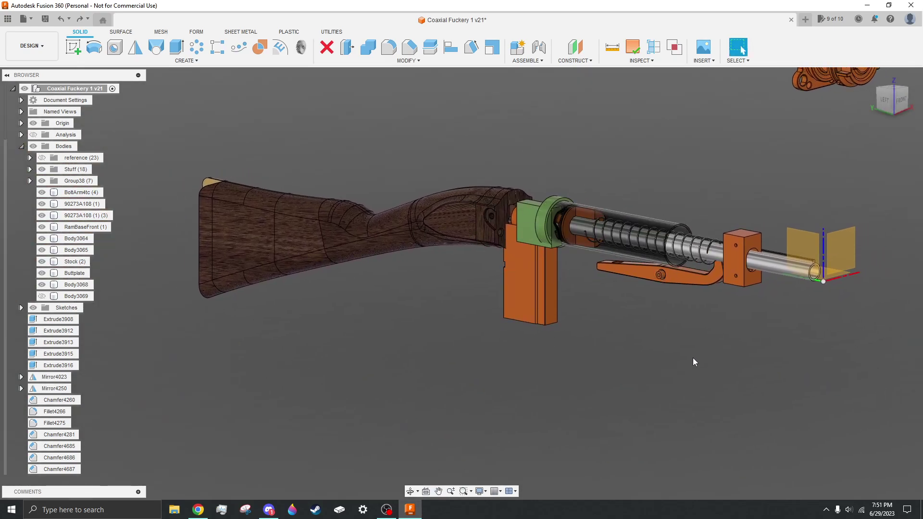
middle_drag(694, 360, 610, 358)
scroll(556, 303, up, 2)
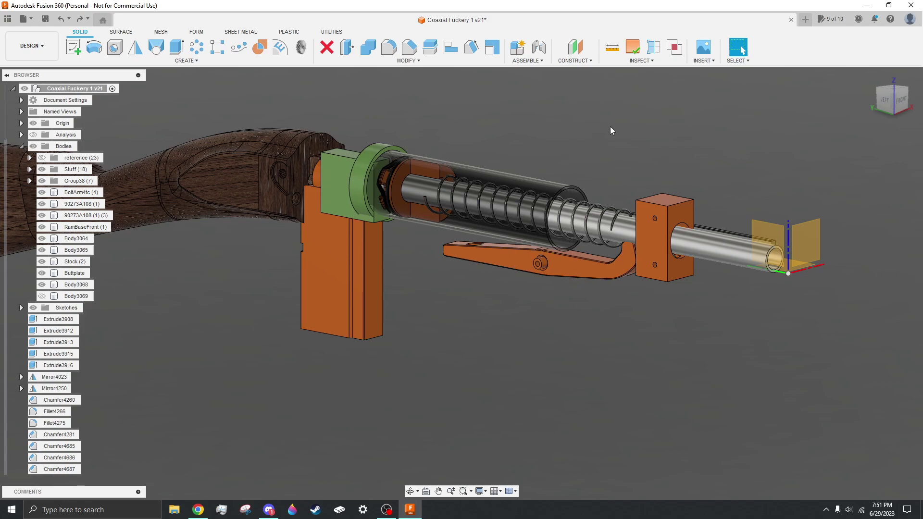
Search the editable documents for "lyra" and open Lyra Bolt Action 3
click(7, 19)
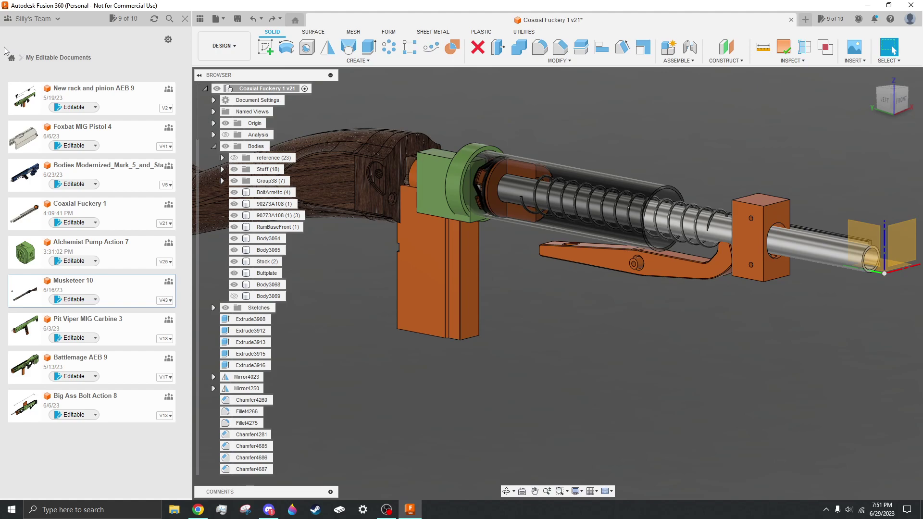
click(170, 19)
text(lyra)
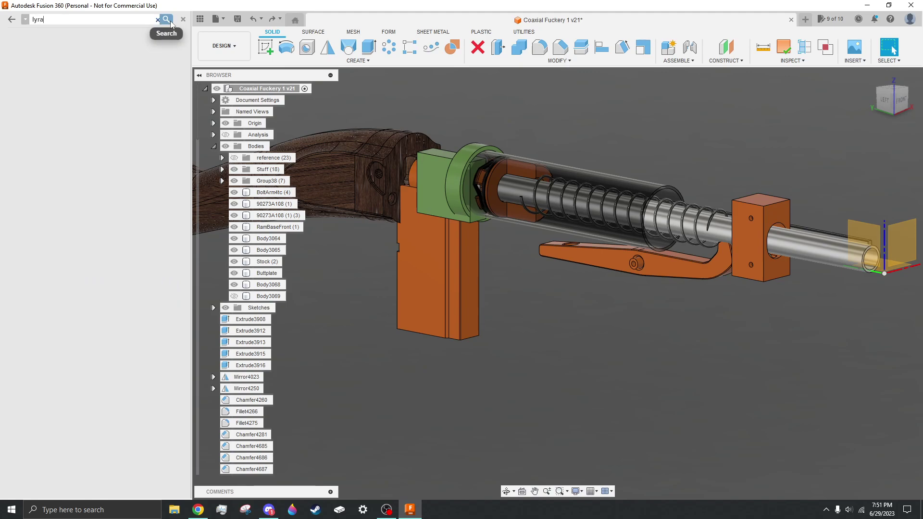
click(169, 21)
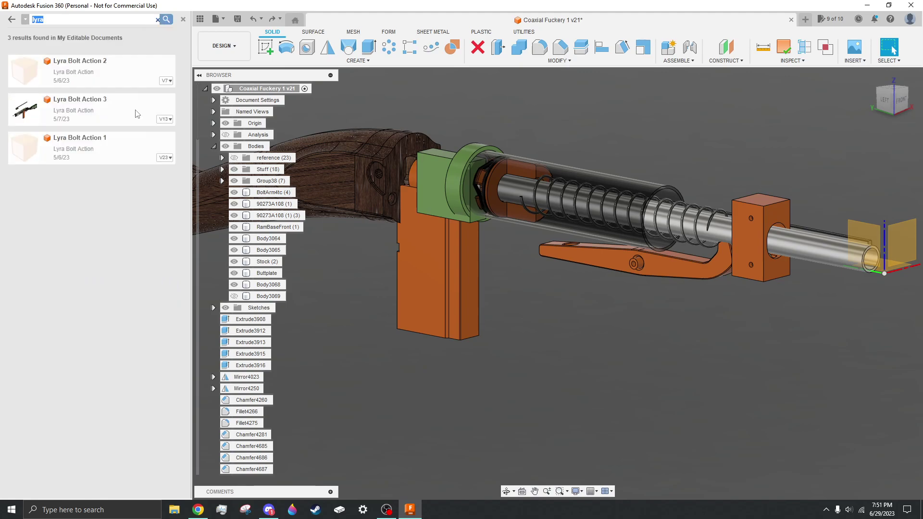
double_click(127, 117)
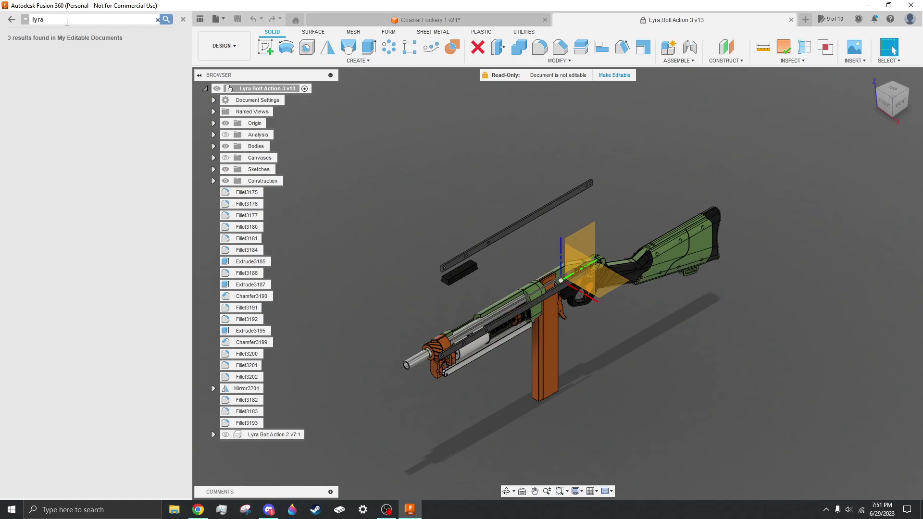
Examine the barrel, plunger tube, spring and side arms of Lyra Bolt Action 3 from both sides
scroll(502, 303, up, 4)
shift+middle_drag(515, 373, 749, 210)
scroll(746, 209, down, 4)
scroll(606, 290, up, 4)
shift+middle_drag(472, 301, 702, 364)
scroll(697, 354, down, 3)
scroll(431, 336, up, 4)
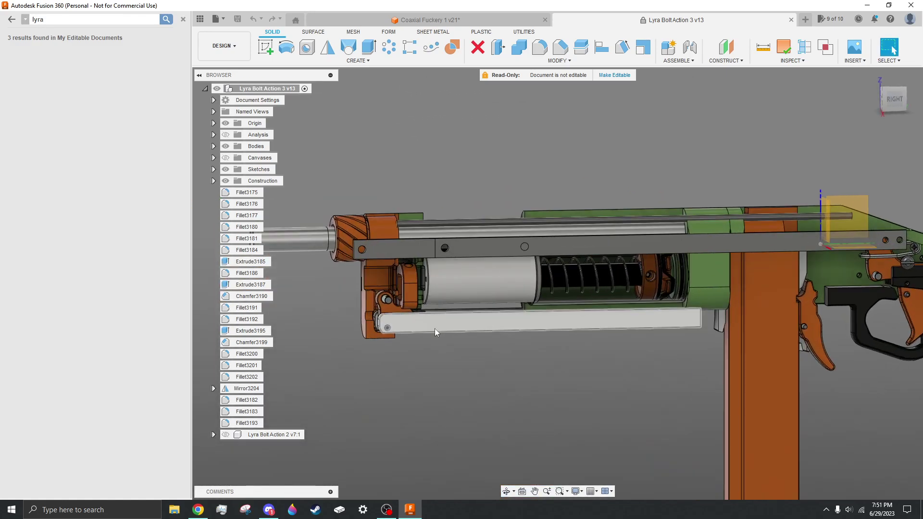
shift+middle_drag(432, 335, 543, 373)
scroll(637, 315, down, 3)
Open Lyra Bolt Action 1 in place of Lyra Bolt Action 3 and hide the document list
key(Return)
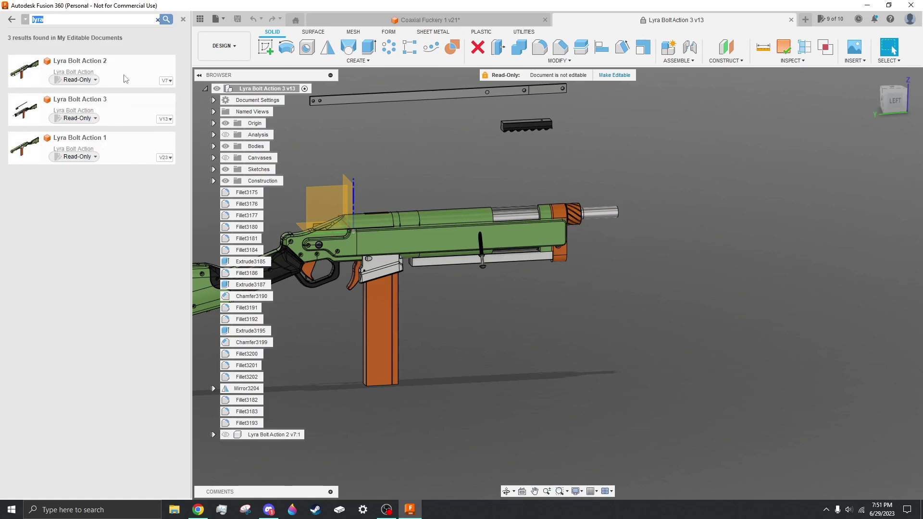
double_click(128, 154)
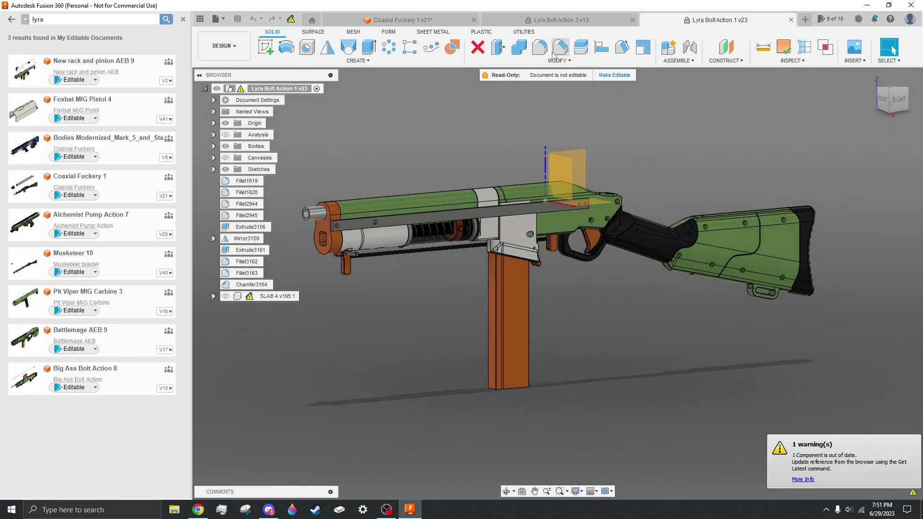
click(632, 20)
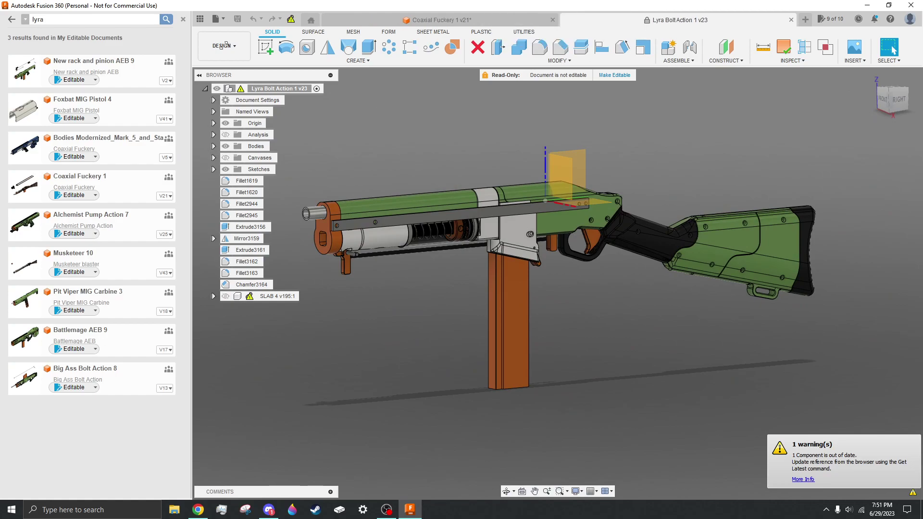
click(199, 18)
Try sliding the green top cover and the orange bolt part above the magazine rearward along the Y axis
scroll(546, 186, up, 3)
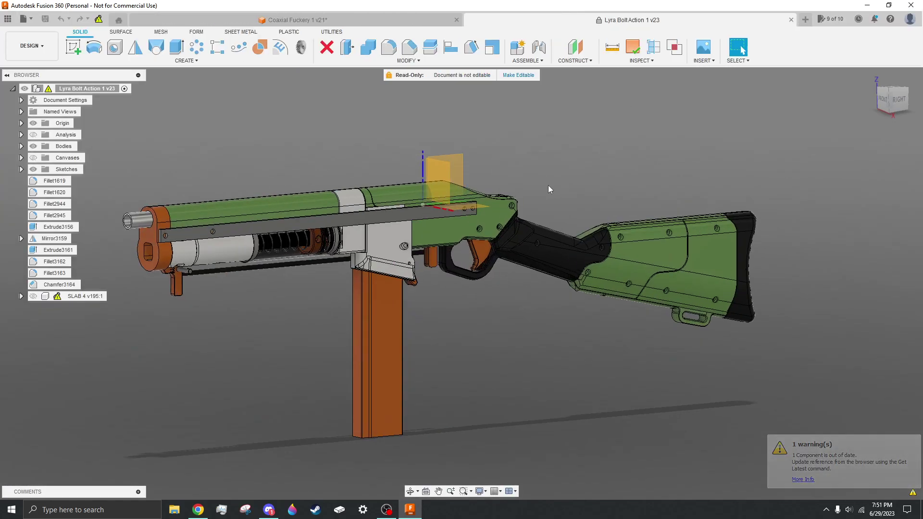
scroll(605, 206, down, 5)
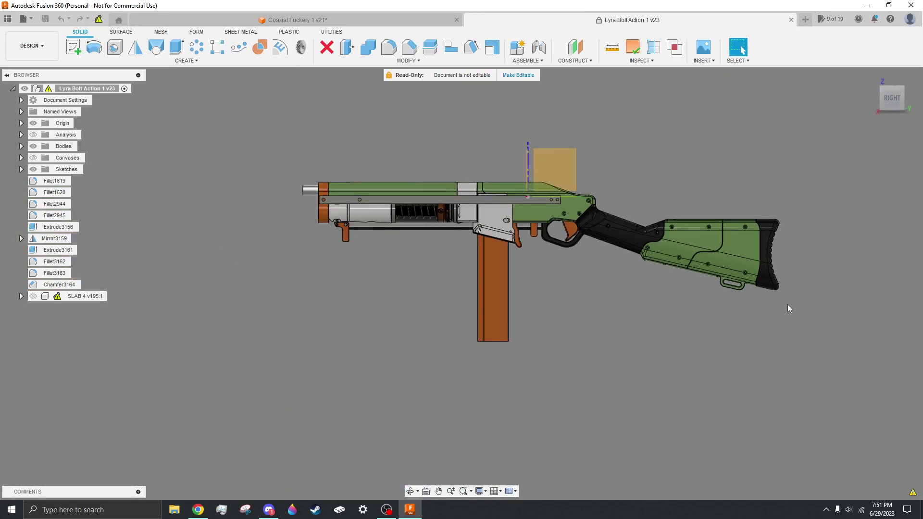
scroll(620, 278, up, 4)
shift+middle_drag(619, 279, 570, 324)
scroll(357, 119, up, 4)
key(m)
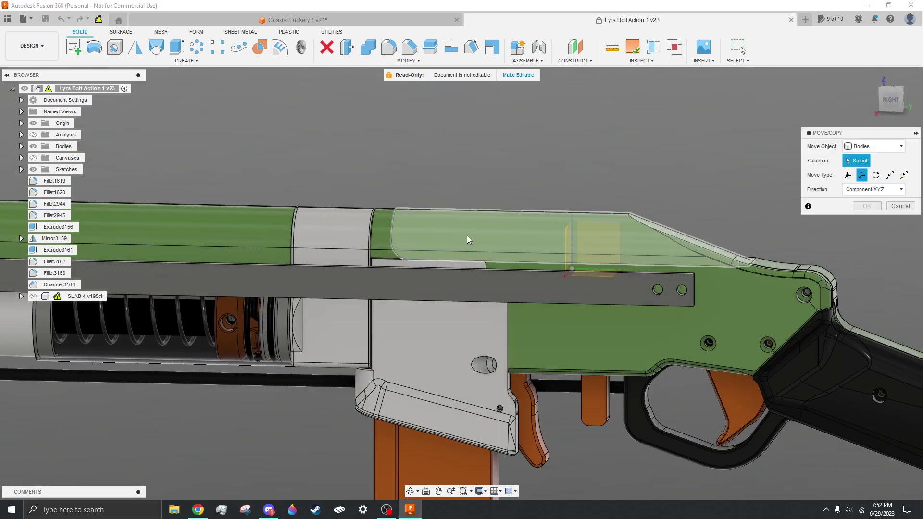
click(468, 239)
shift+middle_drag(468, 239, 288, 248)
click(447, 251)
scroll(534, 166, down, 3)
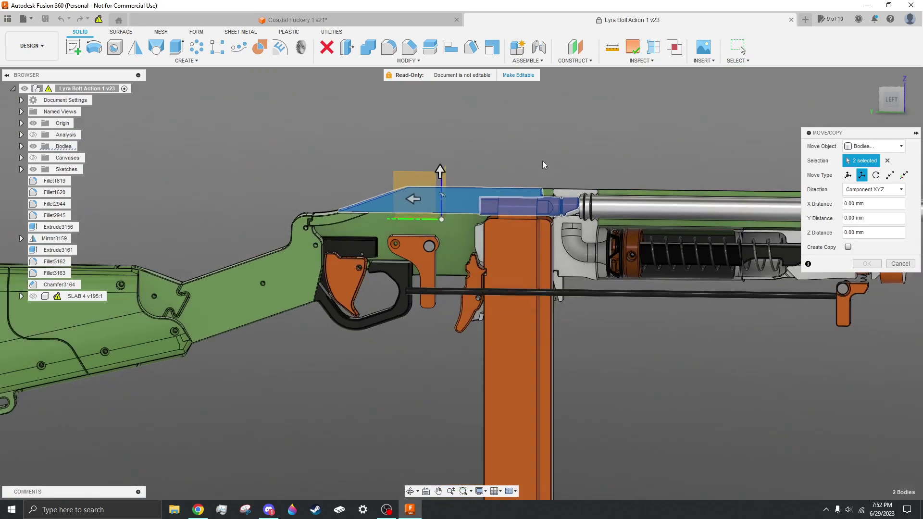
scroll(440, 196, up, 3)
drag(413, 204, 255, 193)
scroll(260, 191, down, 3)
key(Escape)
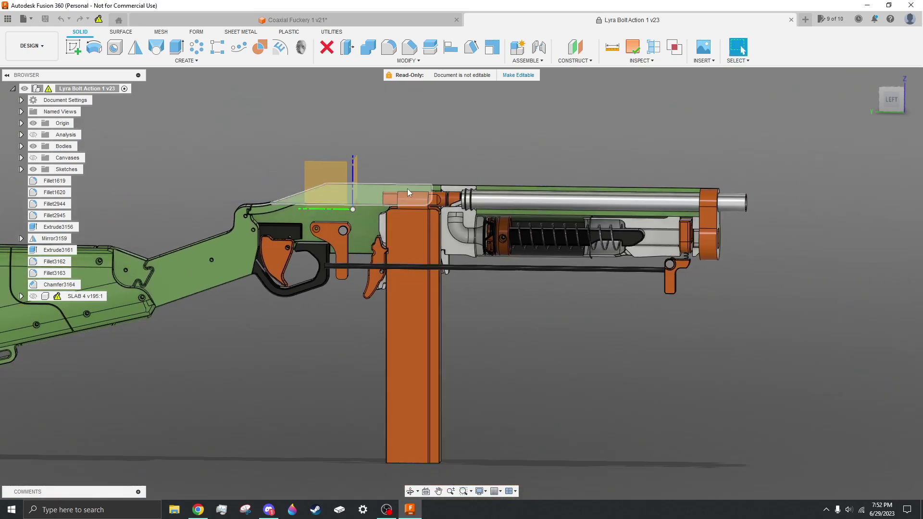
Try moving the CatchBlock body -120 mm along the Y axis, forward out of the spring section
scroll(704, 212, up, 3)
shift+middle_drag(408, 252, 667, 258)
scroll(336, 229, down, 3)
scroll(515, 270, up, 2)
shift+middle_drag(410, 372, 404, 270)
click(404, 266)
key(m)
shift+middle_drag(402, 340, 359, 339)
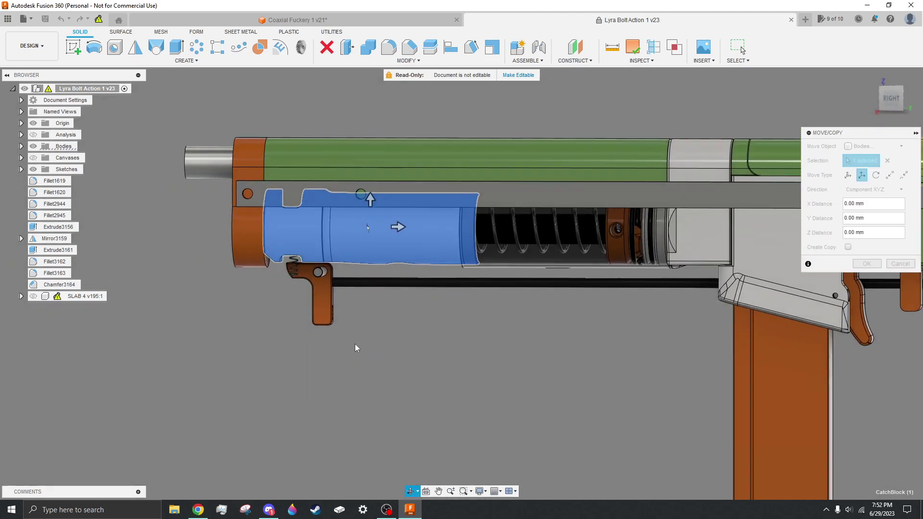
drag(397, 226, 154, 226)
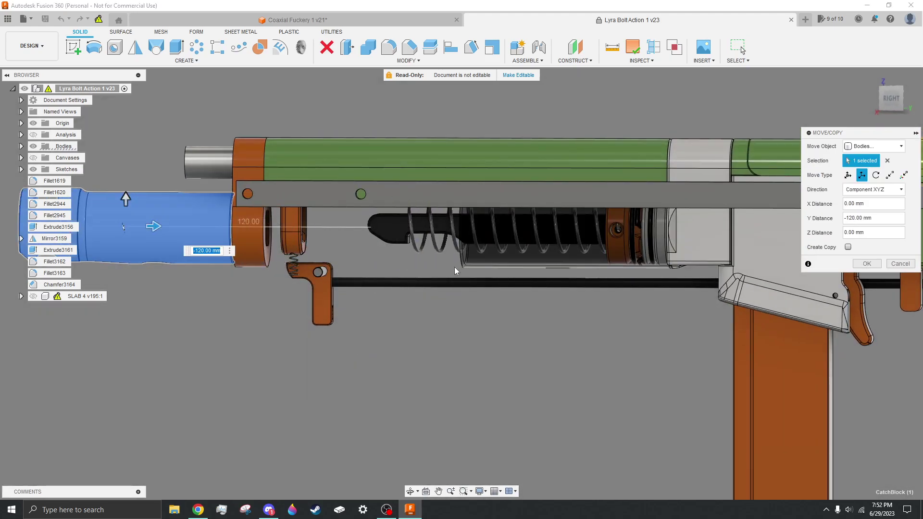
key(Escape)
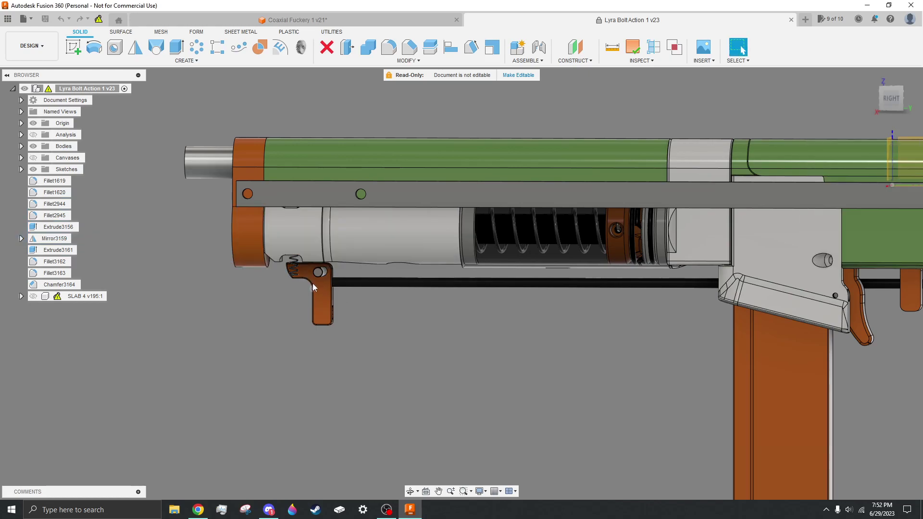
Hide the green receiver side above the trigger guard to inspect the orange catch lever, and undo the hiding
scroll(577, 281, down, 3)
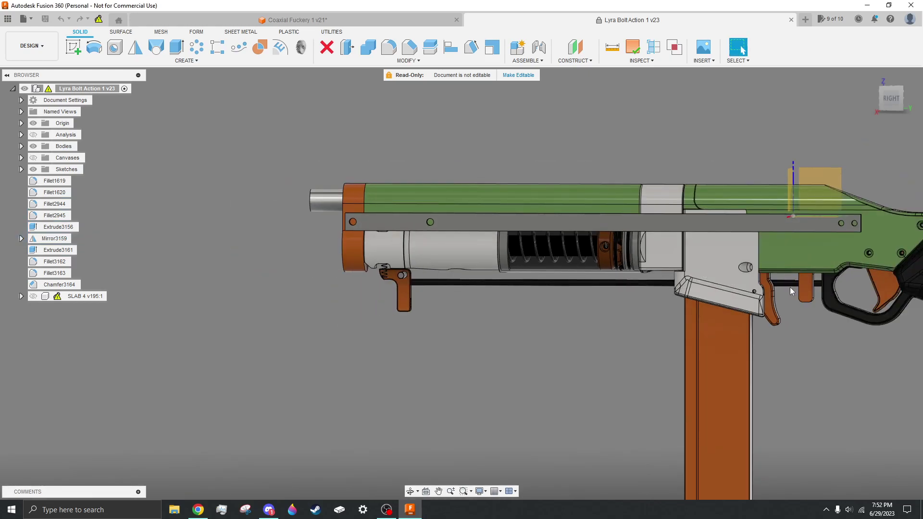
click(804, 257)
key(v)
scroll(804, 327, up, 1)
shift+middle_drag(798, 336, 813, 365)
scroll(541, 266, down, 3)
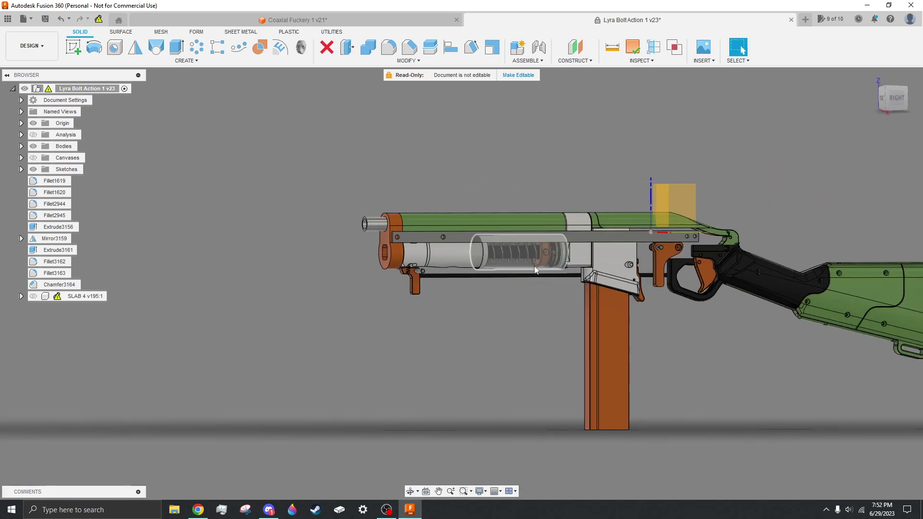
key(ctrl+z)
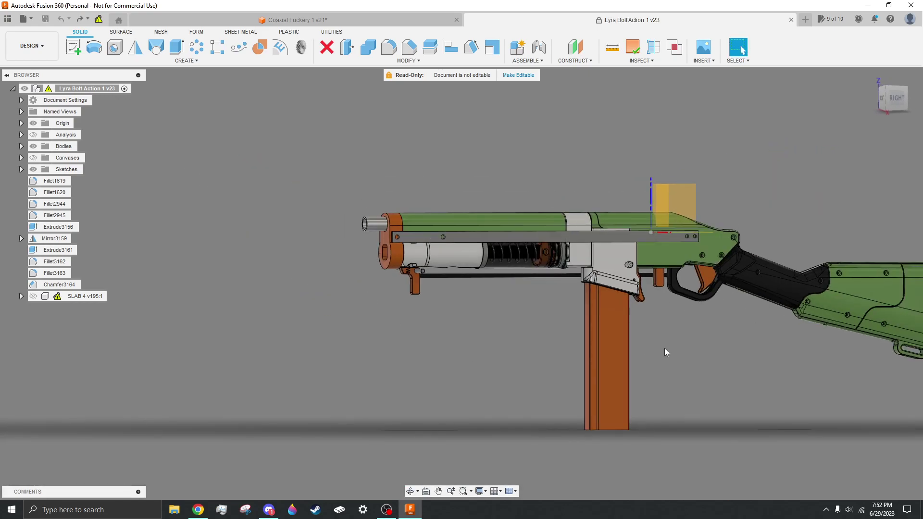
Review the full side profile of Lyra Bolt Action 1 and return to the Coaxial Fuckery 1 document
scroll(507, 303, up, 3)
scroll(370, 313, down, 3)
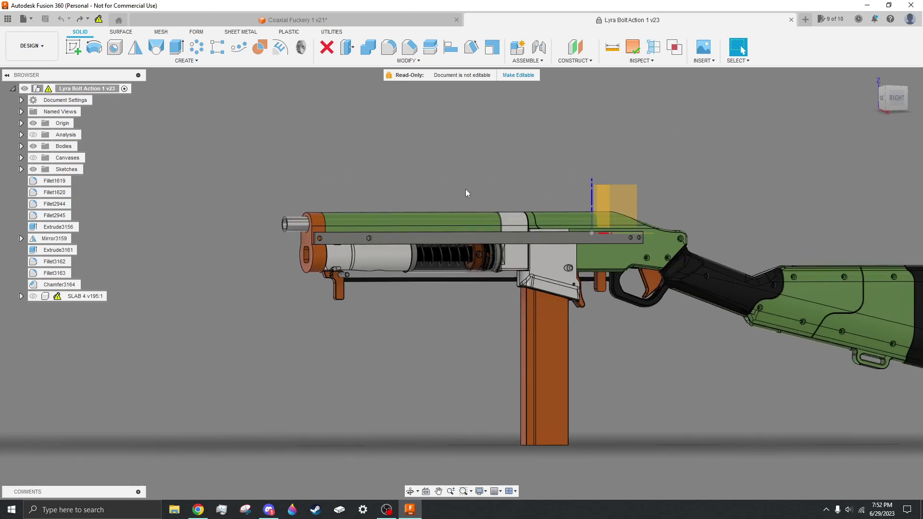
shift+middle_drag(438, 318, 364, 338)
scroll(523, 327, up, 3)
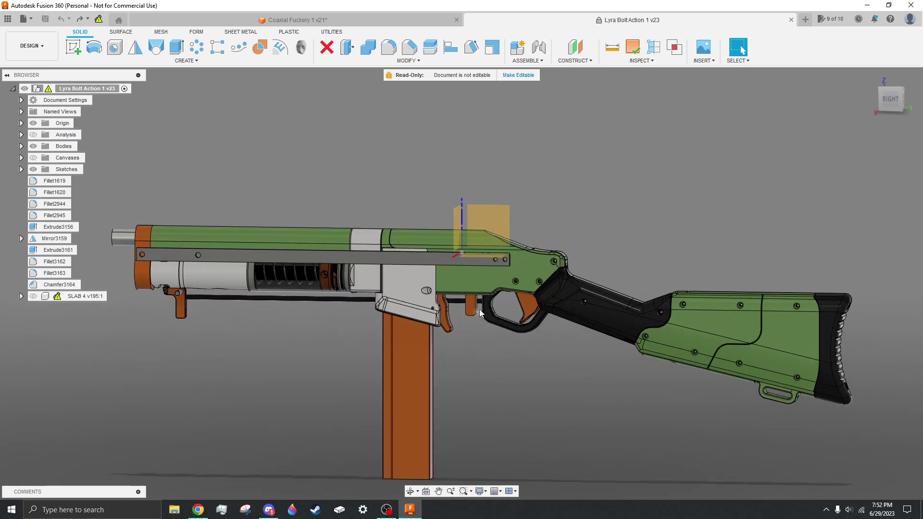
click(339, 21)
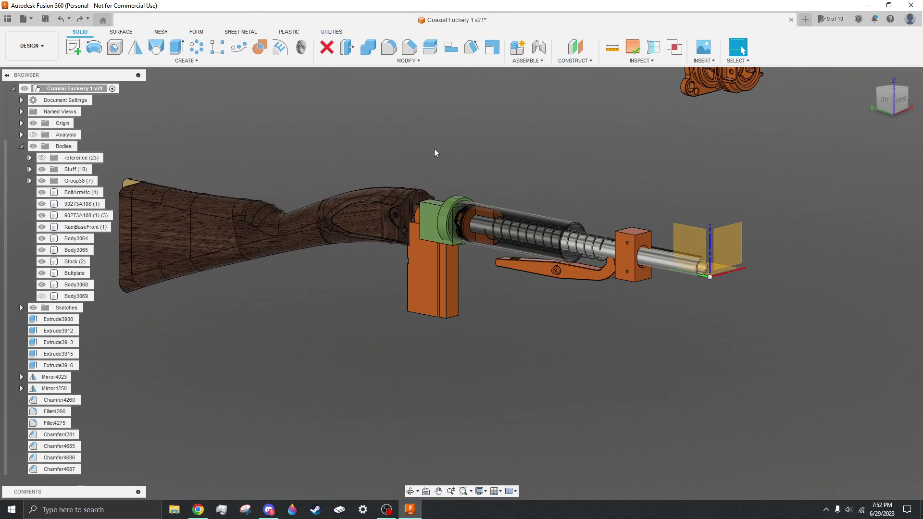
Examine the stock, magazine, side arm and front lever of the coaxial assembly from both sides
middle_drag(434, 152, 472, 167)
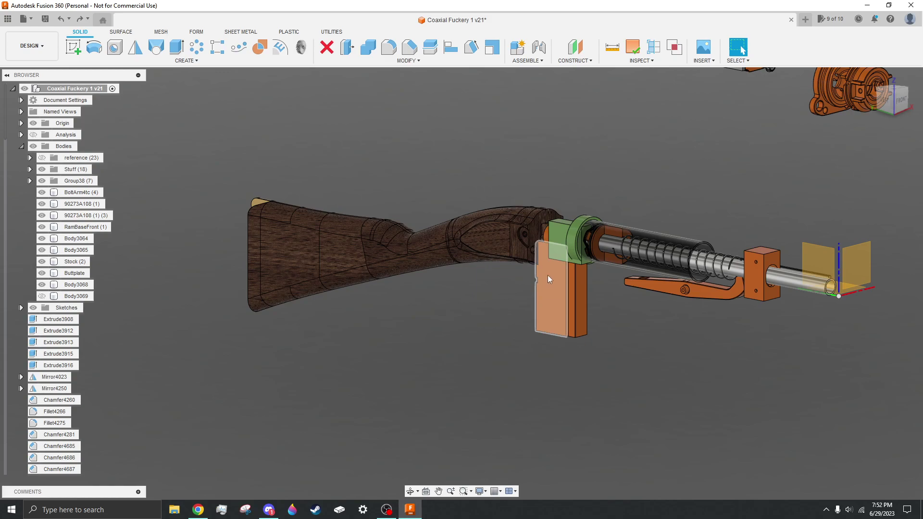
click(502, 231)
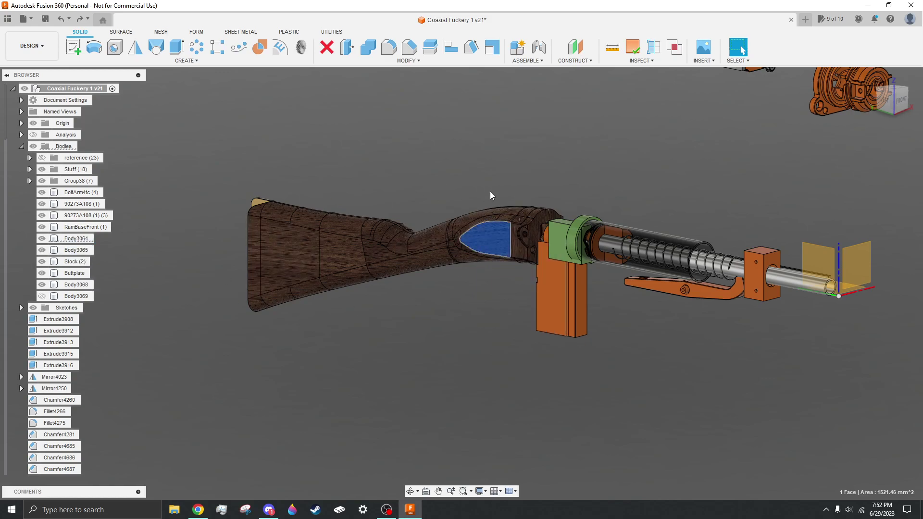
click(406, 163)
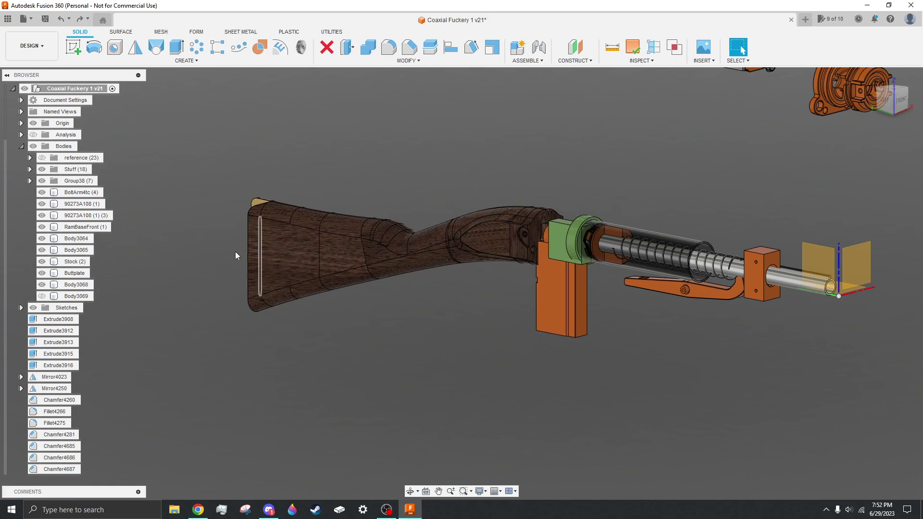
shift+middle_drag(650, 371, 527, 365)
scroll(397, 334, down, 3)
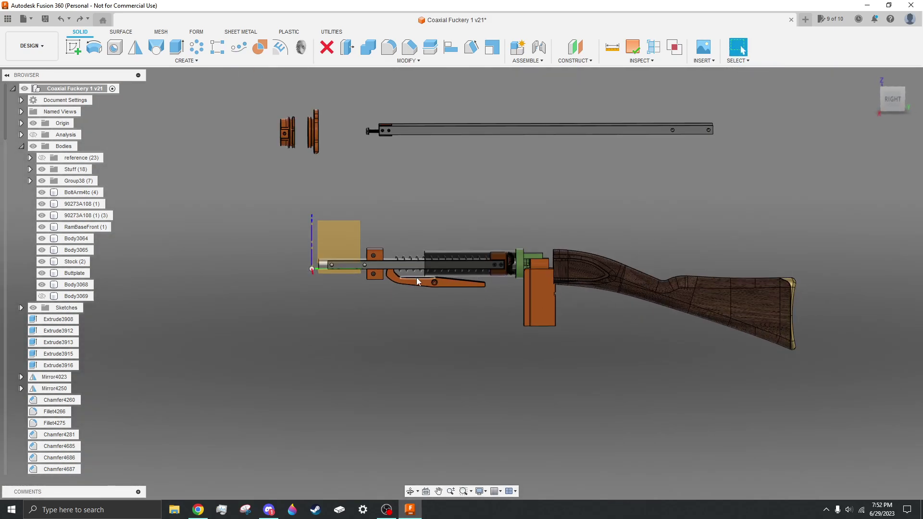
scroll(416, 278, up, 5)
scroll(422, 365, down, 3)
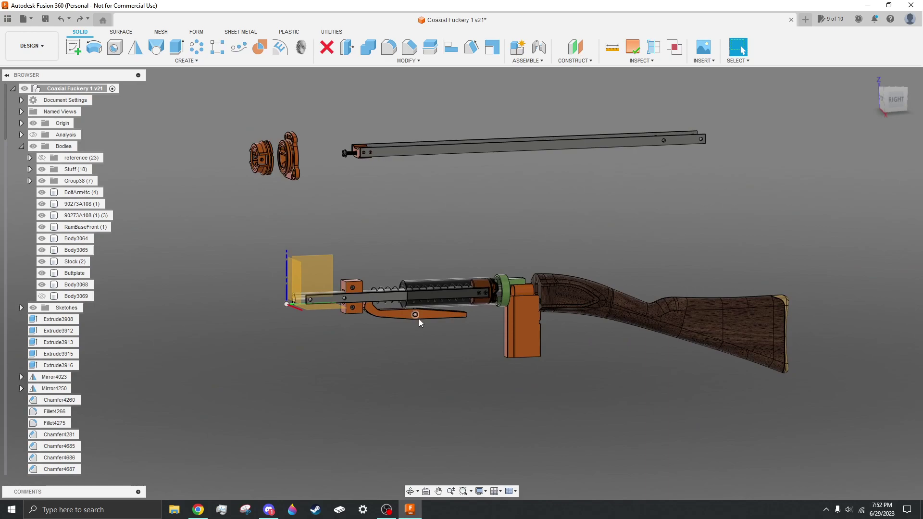
scroll(764, 350, up, 5)
scroll(649, 272, down, 3)
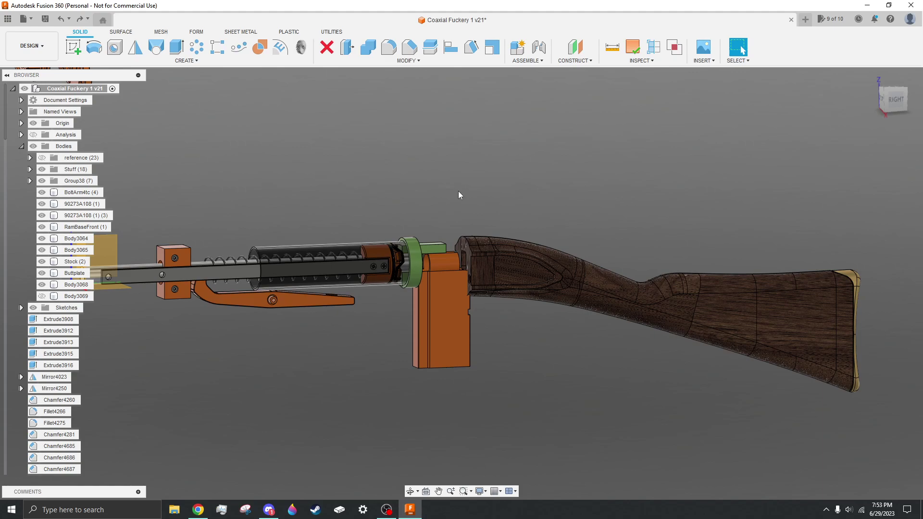
Hide the wooden stock and buttplate bodies behind the magazine, leaving the plunger assembly shown
scroll(530, 235, down, 3)
scroll(434, 246, up, 4)
middle_drag(435, 247, 343, 279)
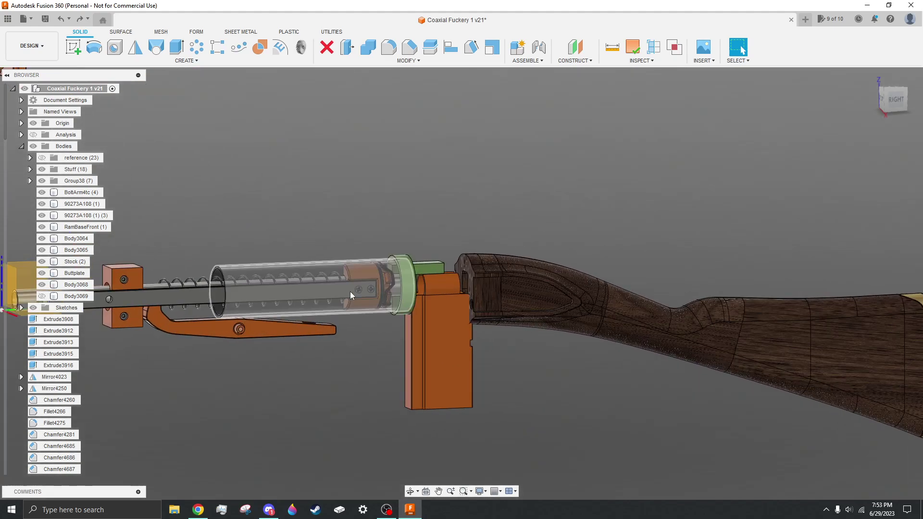
middle_drag(295, 318, 632, 255)
scroll(239, 239, down, 4)
scroll(561, 248, up, 4)
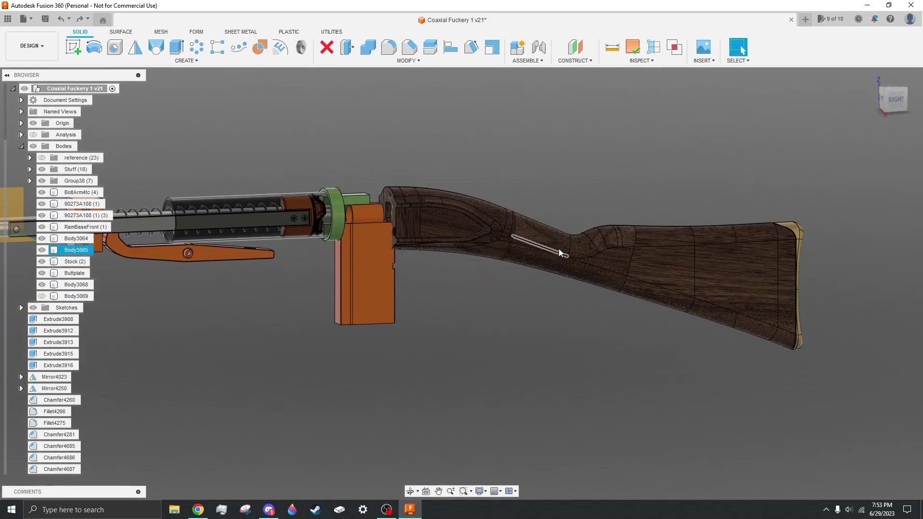
drag(825, 340, 460, 166)
key(v)
scroll(480, 247, down, 3)
scroll(549, 305, up, 3)
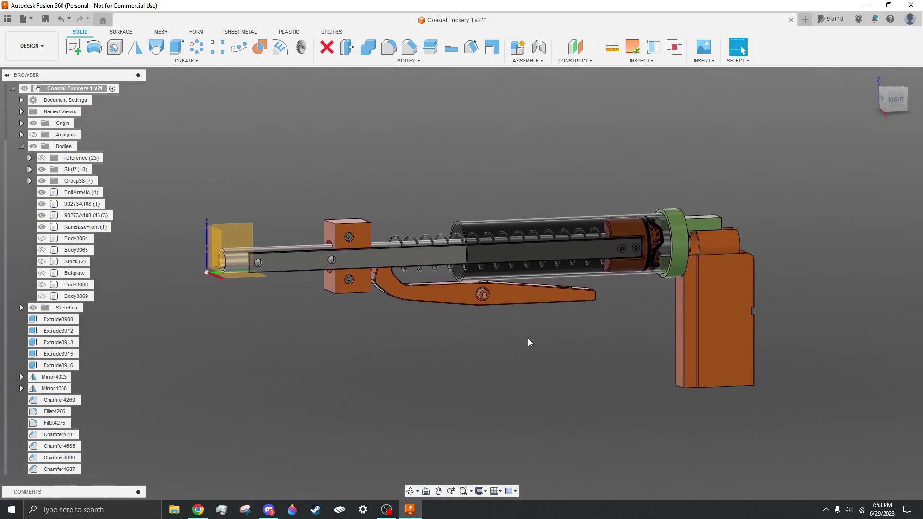
Compare the coaxial plunger assembly with the loose orange plunger head pieces and the long bolt arms above it
scroll(373, 281, down, 3)
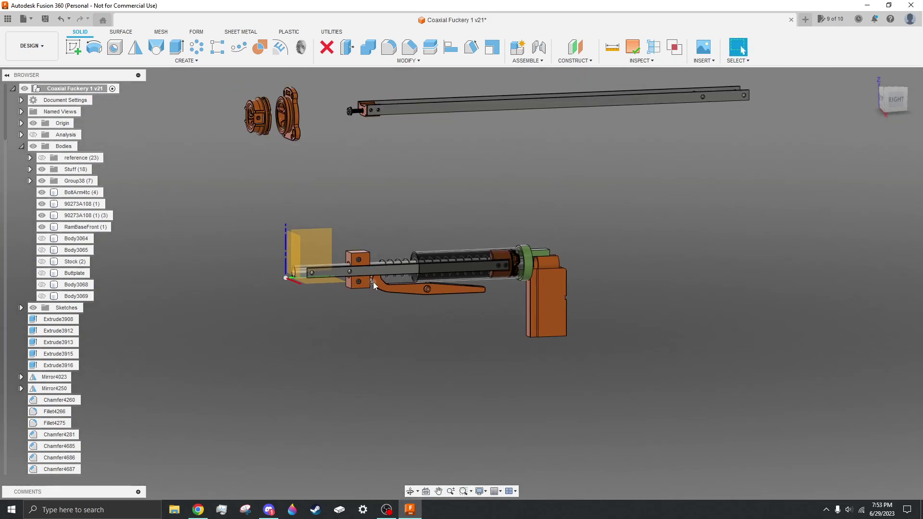
scroll(405, 280, up, 3)
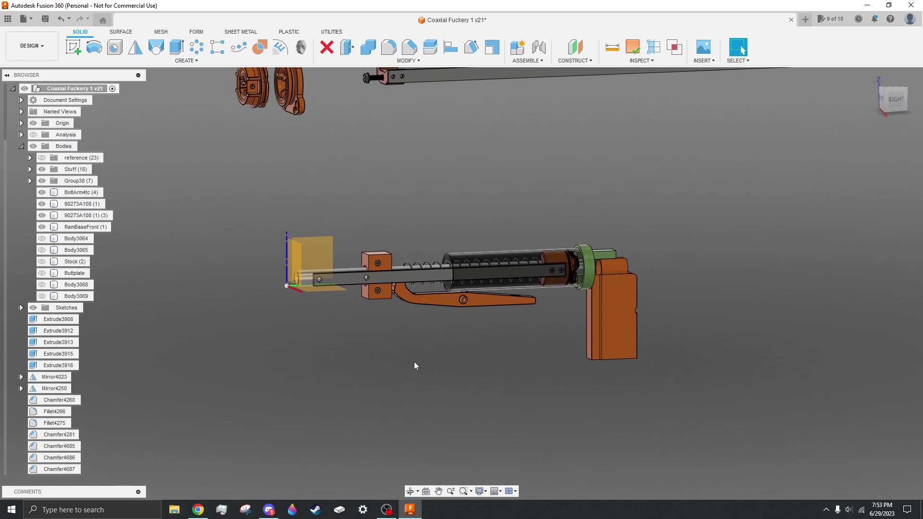
middle_drag(429, 152, 431, 210)
scroll(269, 158, up, 2)
middle_drag(262, 277, 170, 274)
scroll(212, 240, down, 2)
mouse_move(336, 262)
middle_down()
mouse_move(345, 255)
mouse_move(330, 260)
mouse_move(336, 269)
middle_up()
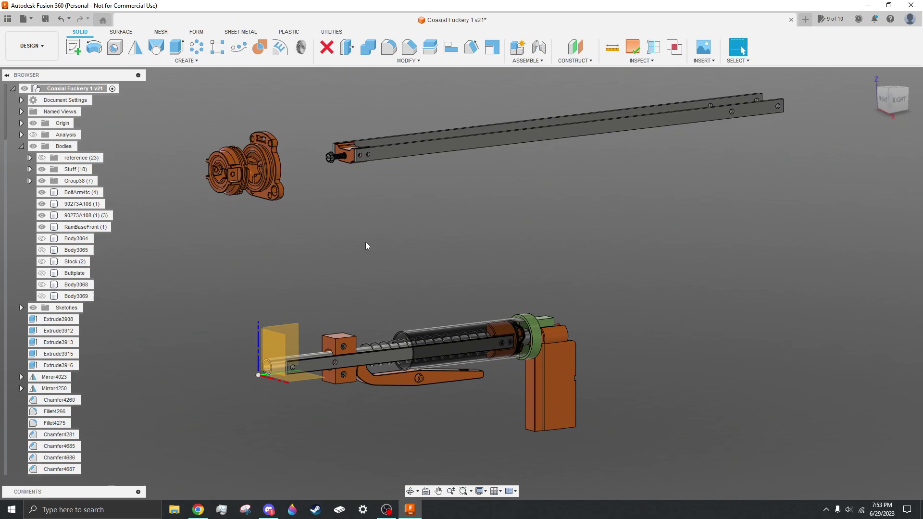
scroll(432, 229, down, 3)
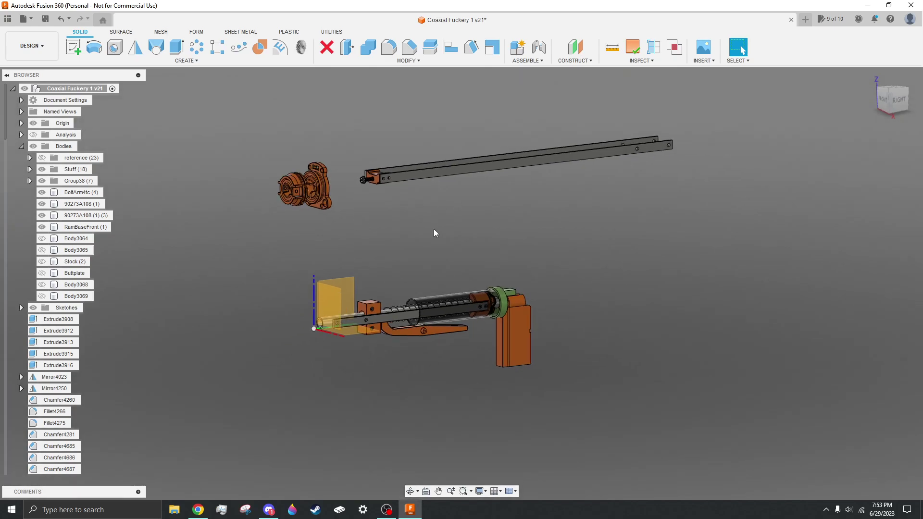
scroll(346, 168, up, 5)
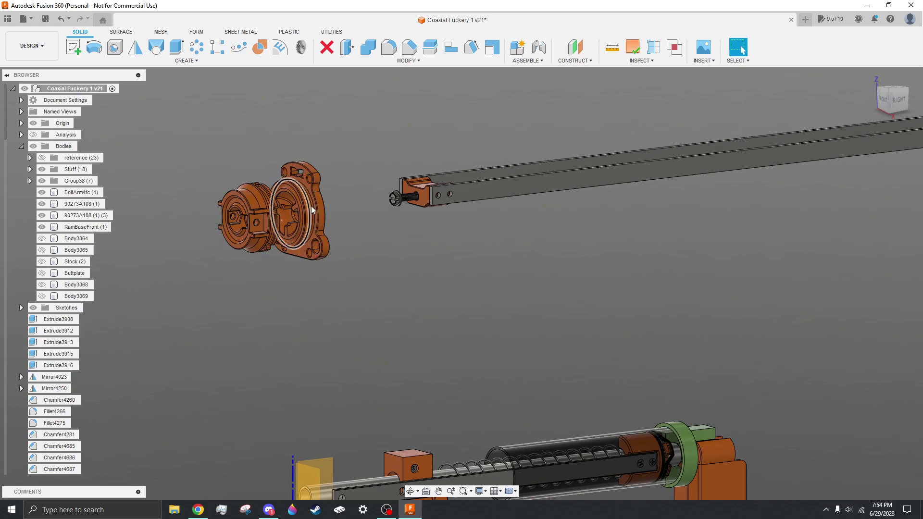
scroll(373, 235, down, 4)
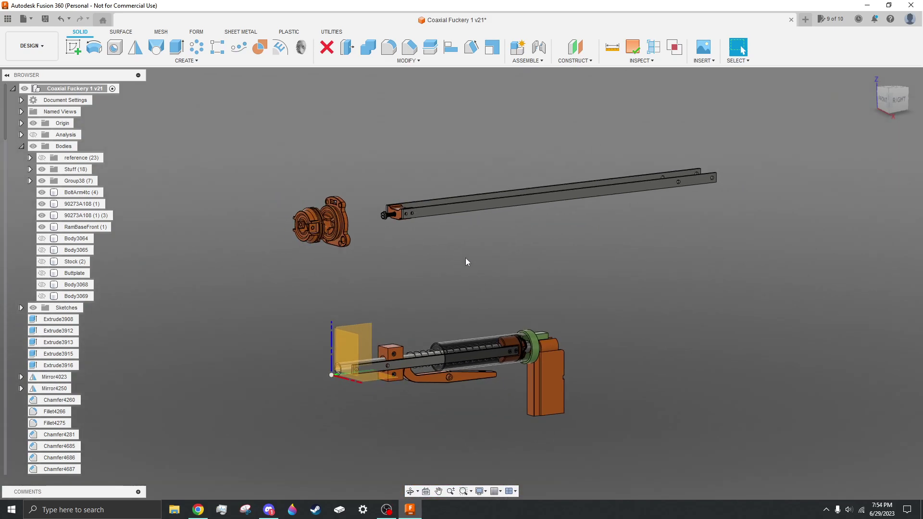
middle_drag(466, 258, 471, 227)
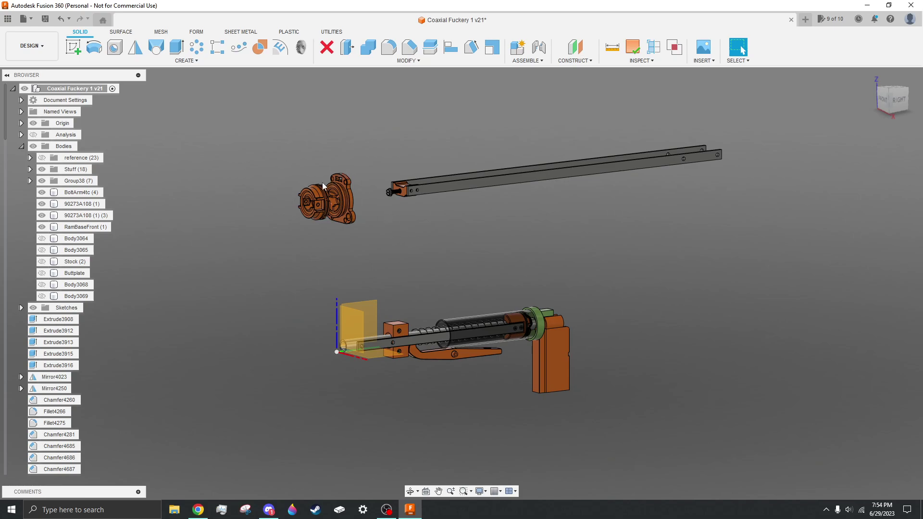
Examine the two loose orange plunger head pieces and the screw end of the long bolt arms up close
scroll(396, 223, up, 5)
mouse_move(408, 211)
shift+middle_down()
mouse_move(423, 219)
mouse_move(413, 260)
mouse_move(409, 202)
mouse_move(482, 172)
mouse_move(510, 206)
mouse_move(351, 212)
mouse_move(488, 212)
mouse_move(452, 230)
mouse_move(394, 202)
mouse_move(396, 186)
mouse_move(404, 202)
mouse_move(452, 197)
mouse_move(510, 209)
mouse_move(452, 178)
mouse_move(379, 206)
mouse_move(404, 215)
shift+middle_up()
scroll(402, 158, down, 8)
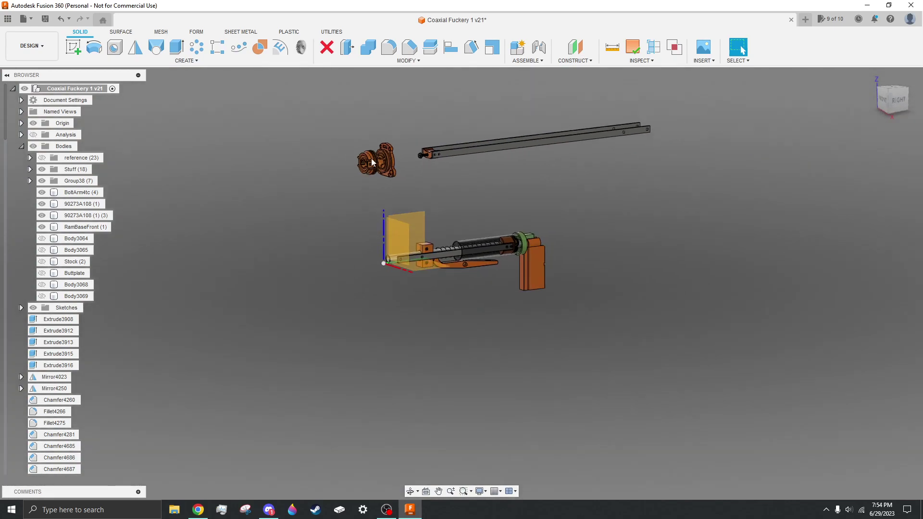
middle_drag(505, 172, 421, 233)
scroll(408, 213, up, 3)
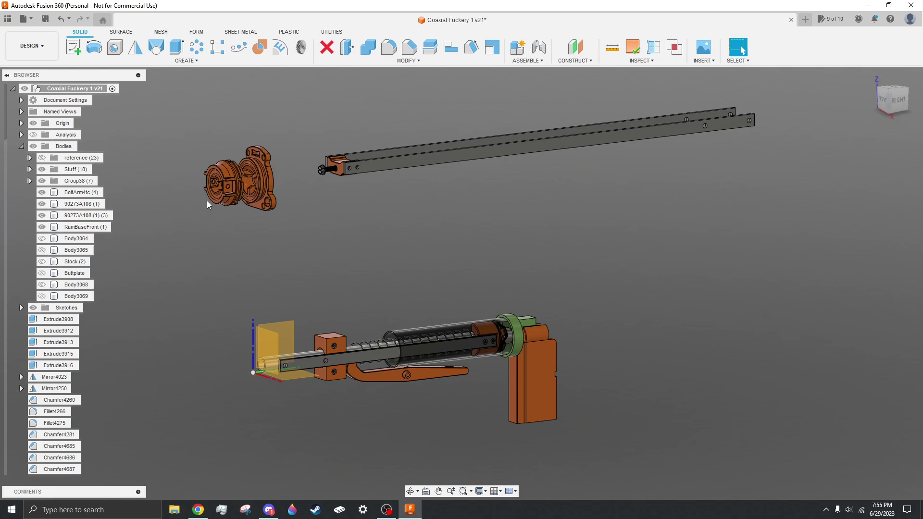
middle_drag(394, 266, 428, 261)
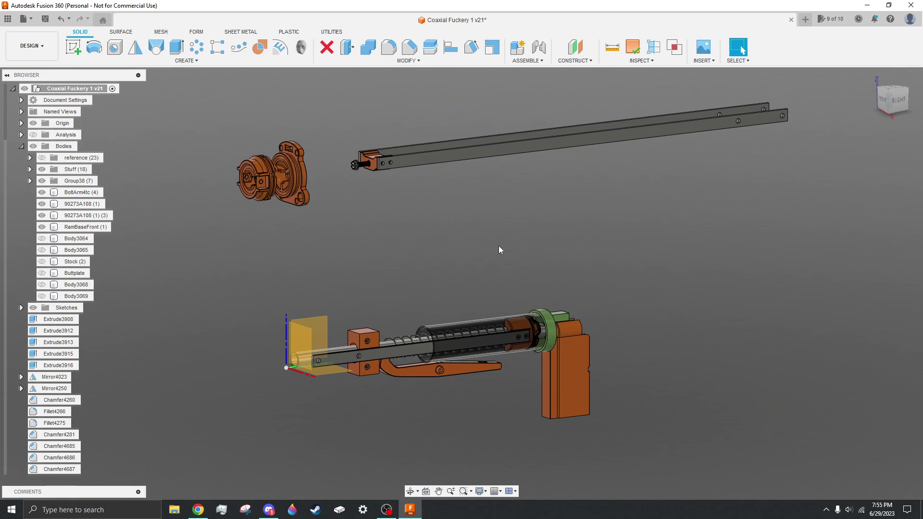
Examine the spring, plunger tube, catch lever and front block of the coaxial assembly in straight right and left side views
click(897, 100)
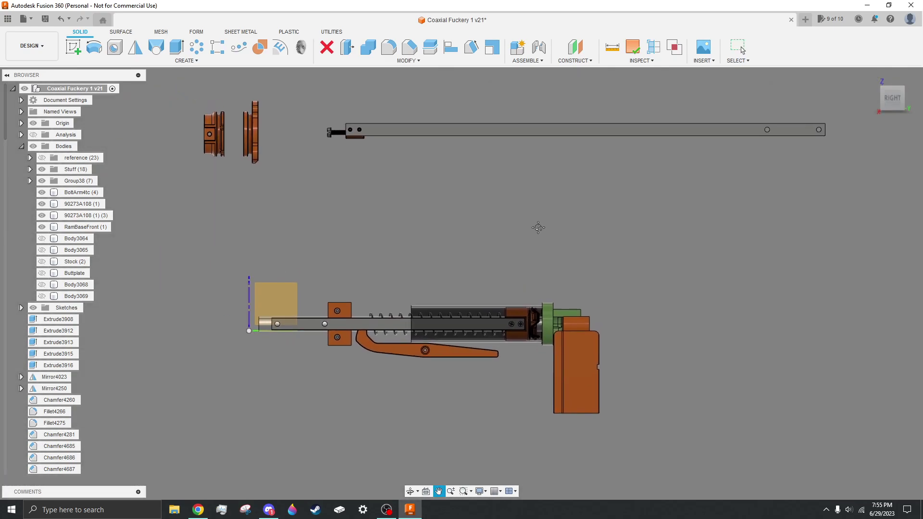
middle_drag(532, 228, 604, 152)
scroll(536, 263, up, 10)
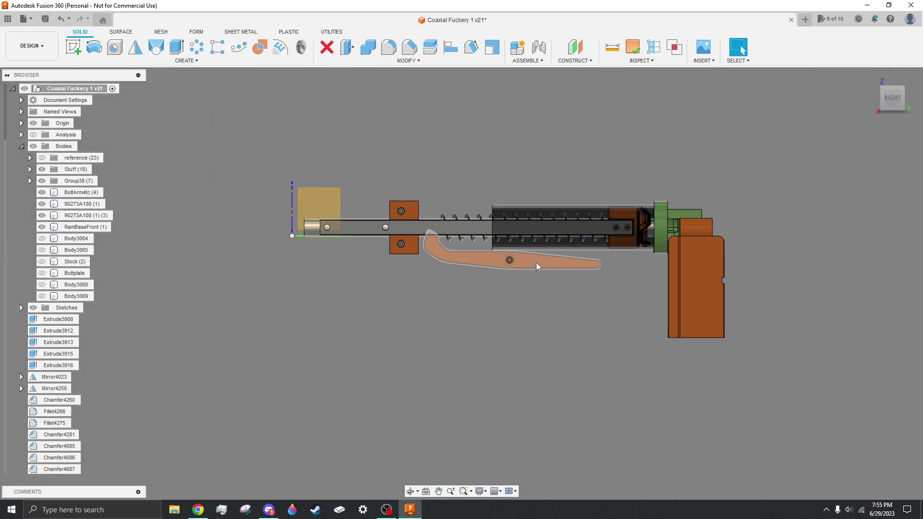
scroll(560, 256, down, 5)
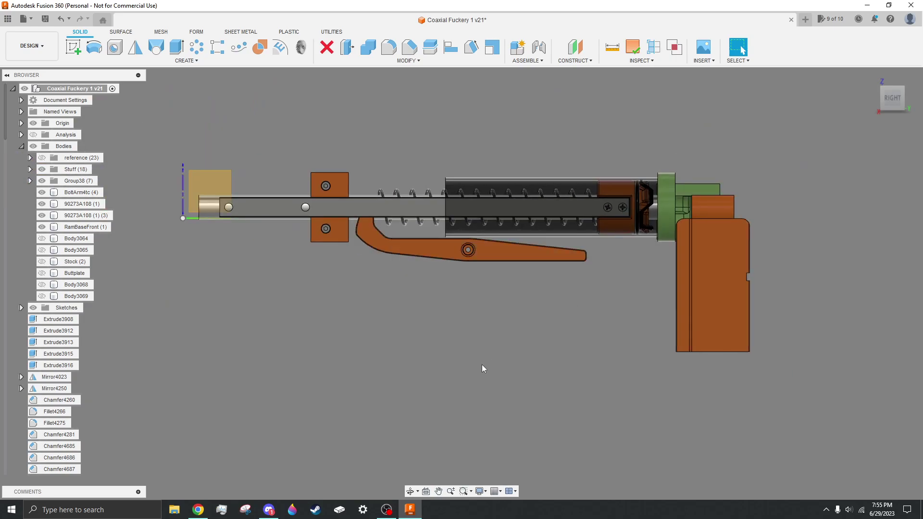
shift+middle_drag(480, 363, 630, 367)
scroll(728, 230, down, 4)
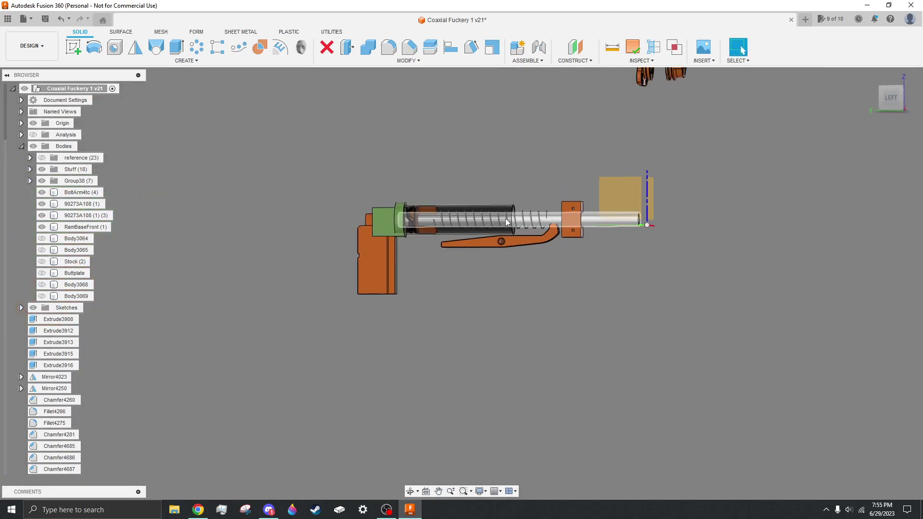
scroll(482, 222, up, 6)
click(893, 96)
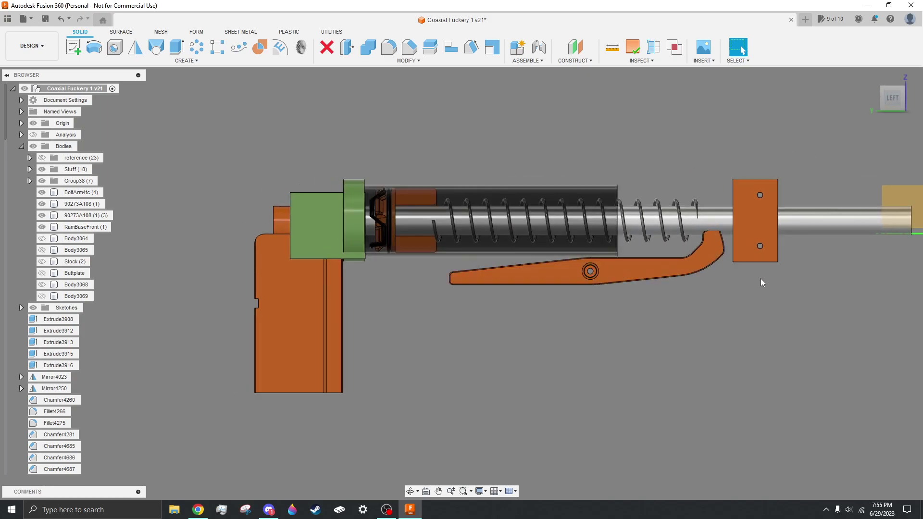
middle_drag(804, 297, 697, 291)
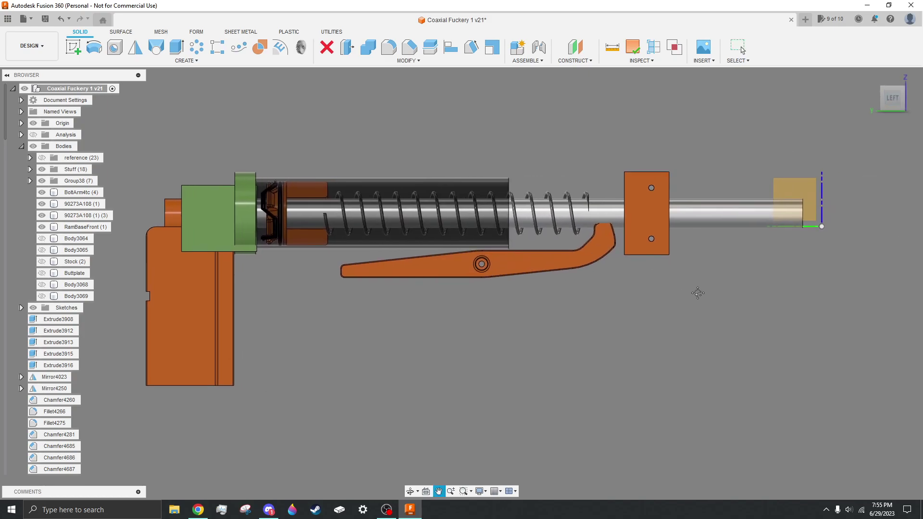
Show the Section4 analysis to cut the coaxial assembly lengthwise
click(33, 136)
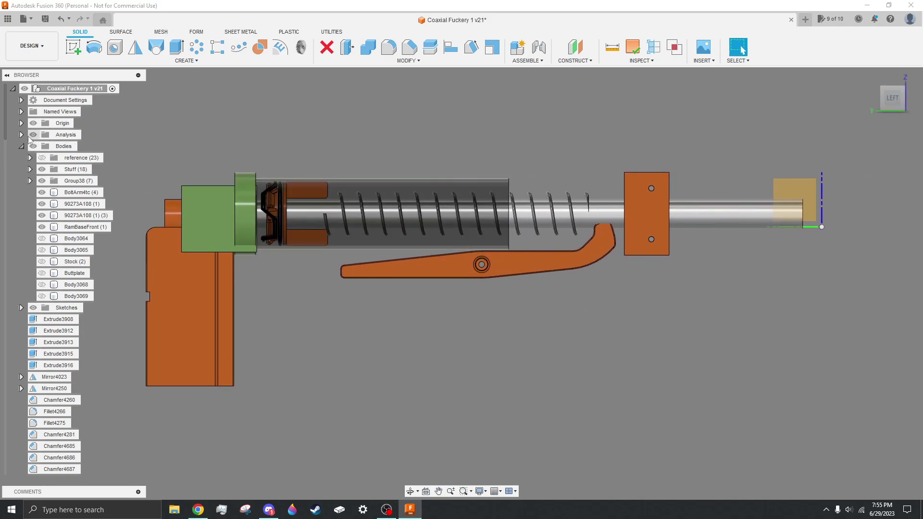
click(33, 135)
click(22, 134)
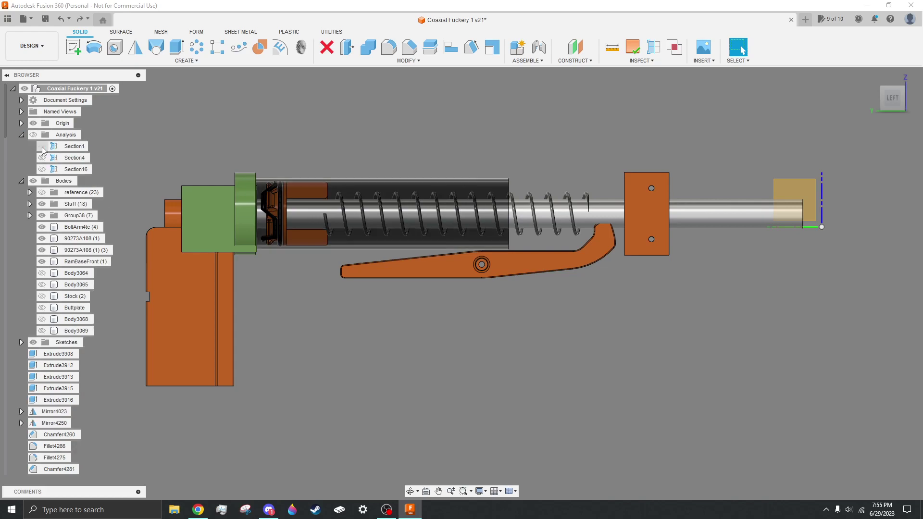
click(43, 158)
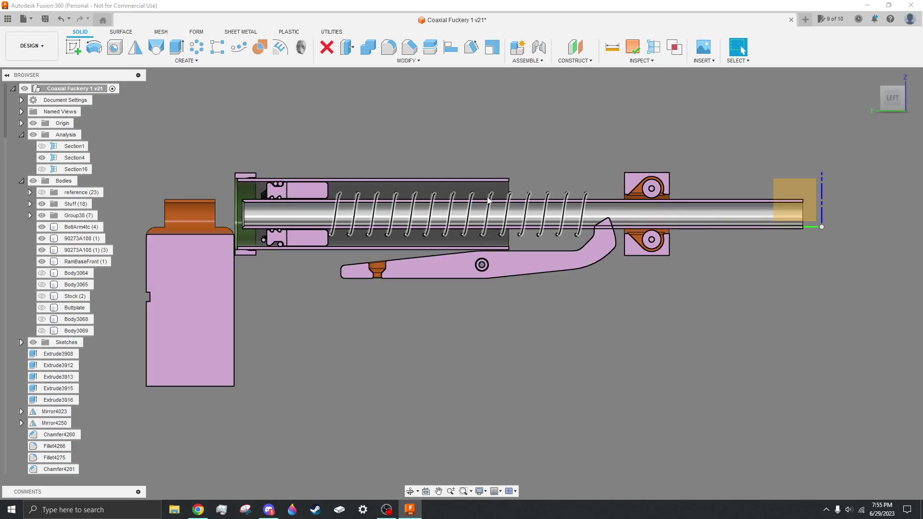
scroll(404, 211, up, 2)
scroll(505, 222, down, 4)
scroll(507, 225, up, 4)
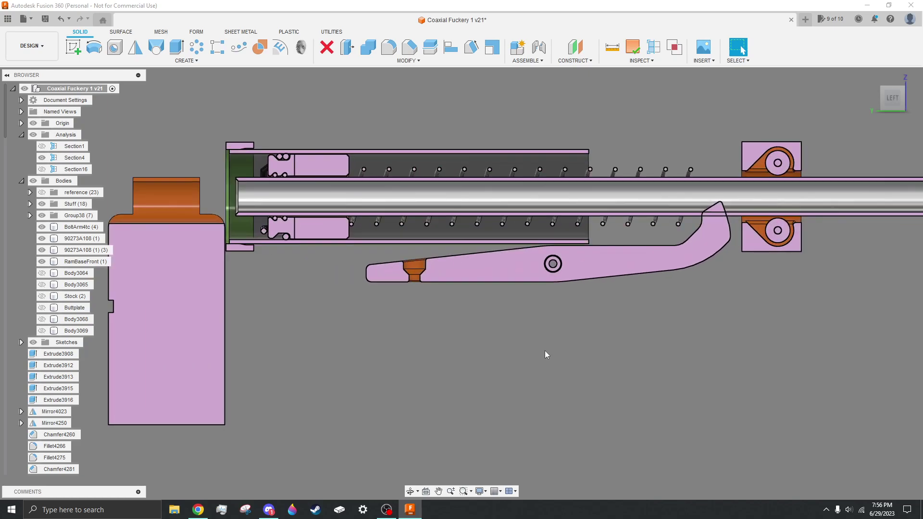
Inspect the sectioned plunger head closely, picking out the inner O-ring that seals against the barrel
scroll(285, 260, up, 5)
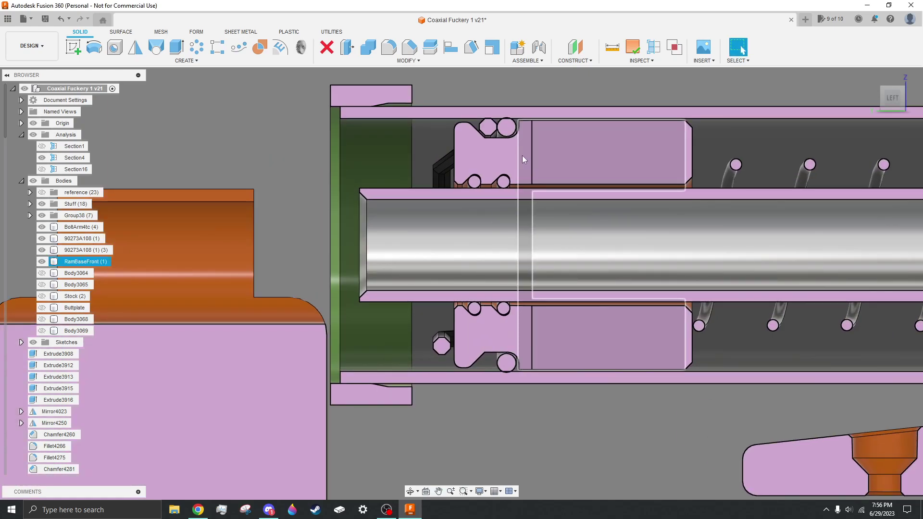
scroll(522, 154, up, 3)
click(483, 181)
shift+middle_drag(483, 182, 523, 214)
click(525, 215)
click(469, 212)
scroll(469, 212, down, 3)
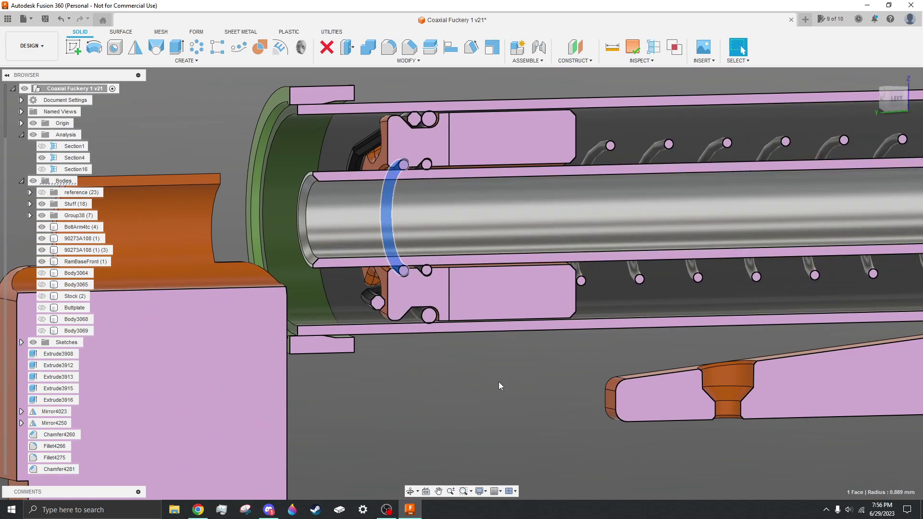
click(487, 396)
click(430, 277)
key(Escape)
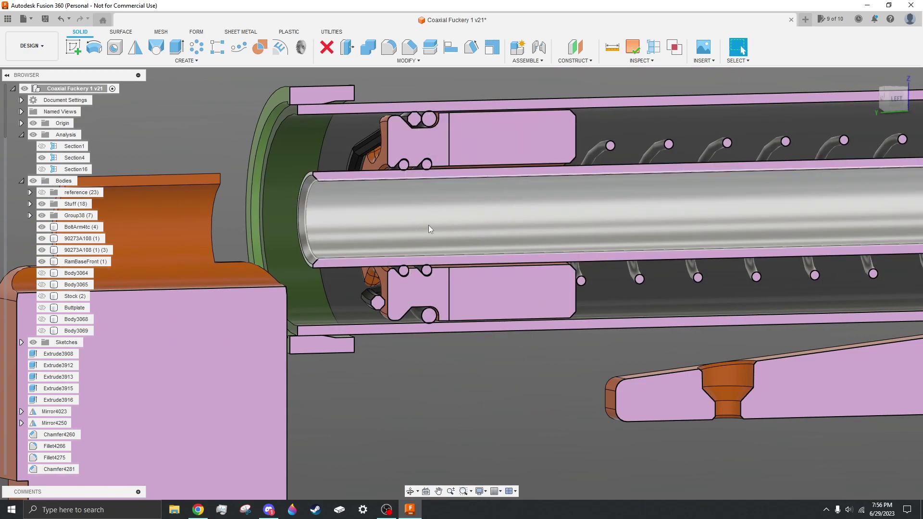
Examine how the plunger tube surrounds the barrel, spring and plunger head in the section, picking out the tube's inner face
click(489, 221)
scroll(433, 408, down, 3)
click(529, 342)
scroll(433, 146, down, 2)
scroll(434, 150, down, 1)
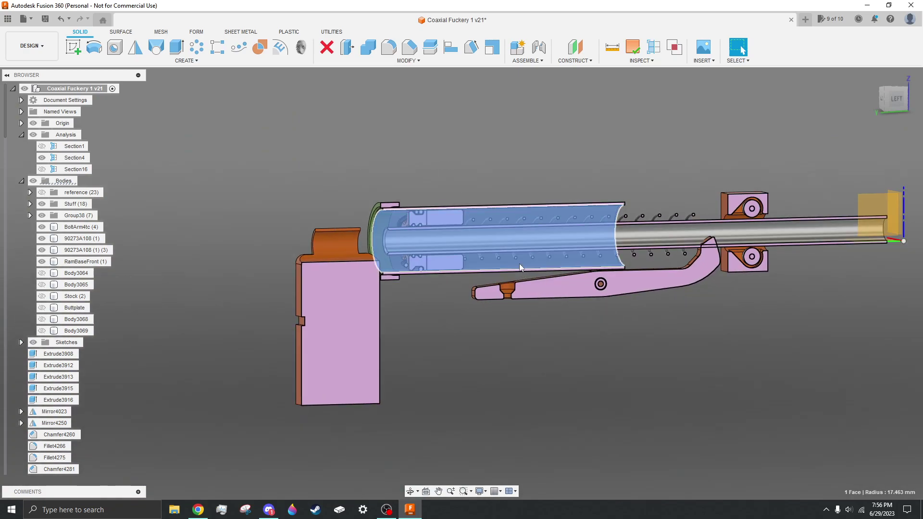
click(434, 300)
scroll(436, 293, up, 2)
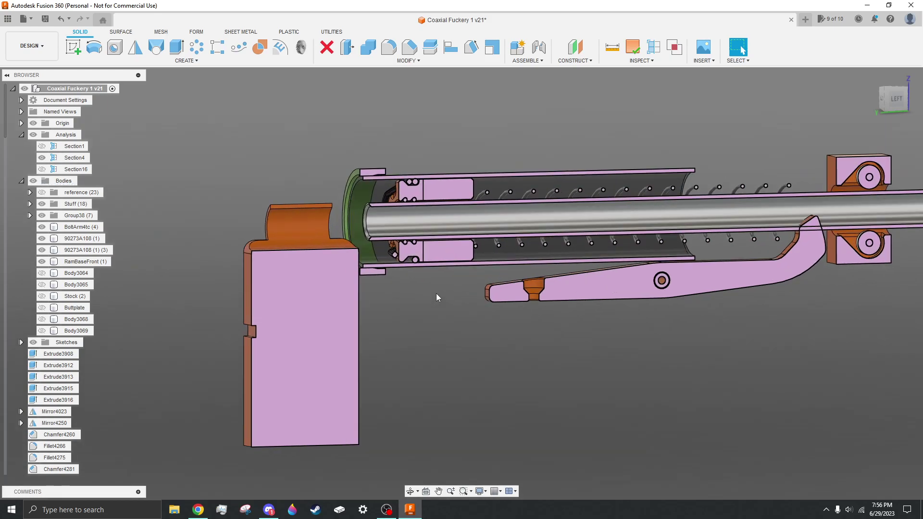
middle_drag(424, 292, 344, 291)
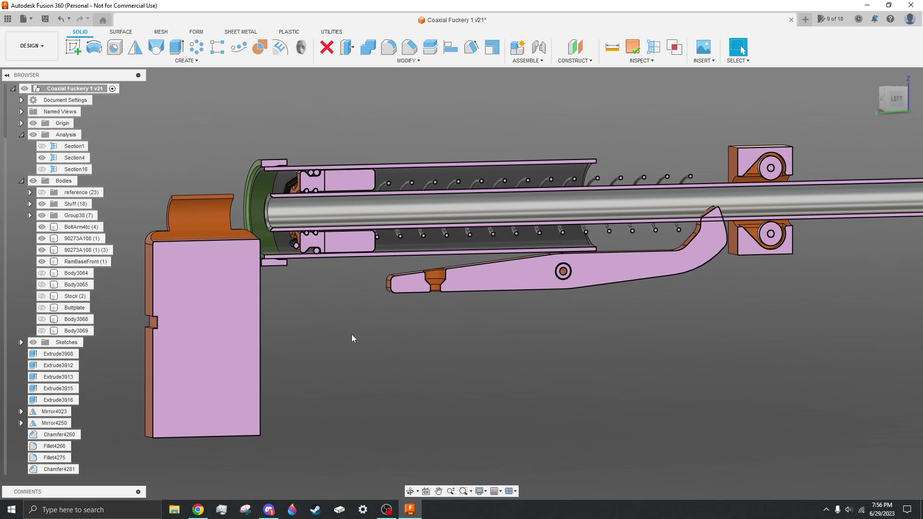
click(282, 177)
click(332, 291)
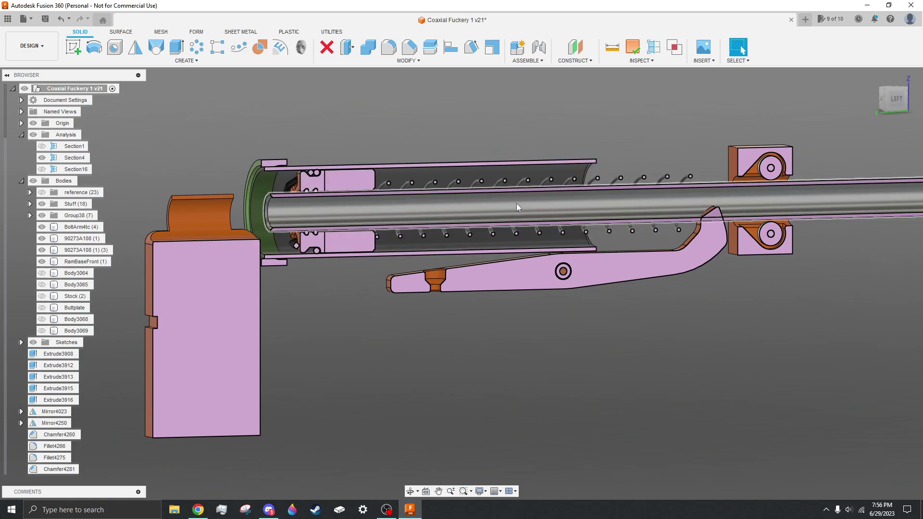
click(392, 178)
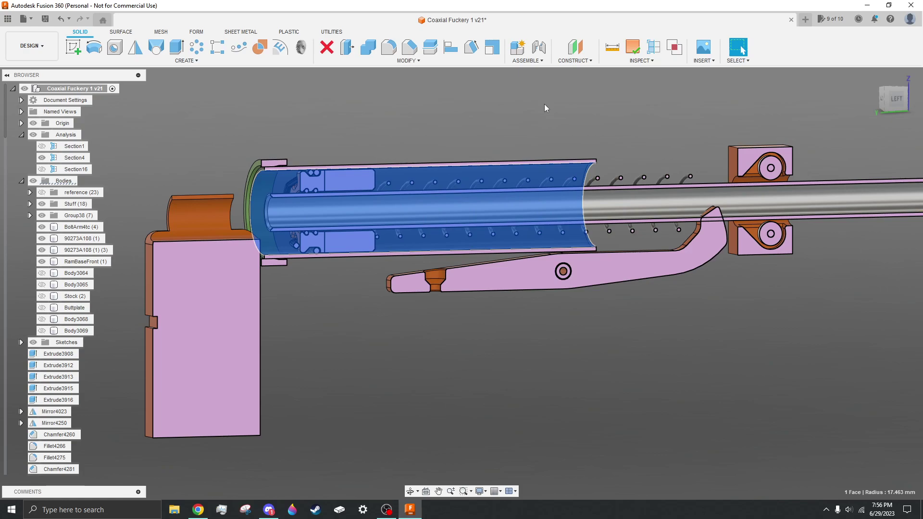
click(543, 127)
Examine the bolt arm, spring and catch lever from the uncut right side of the sectioned assembly
scroll(346, 204, up, 4)
shift+middle_drag(325, 162, 157, 166)
scroll(709, 229, down, 6)
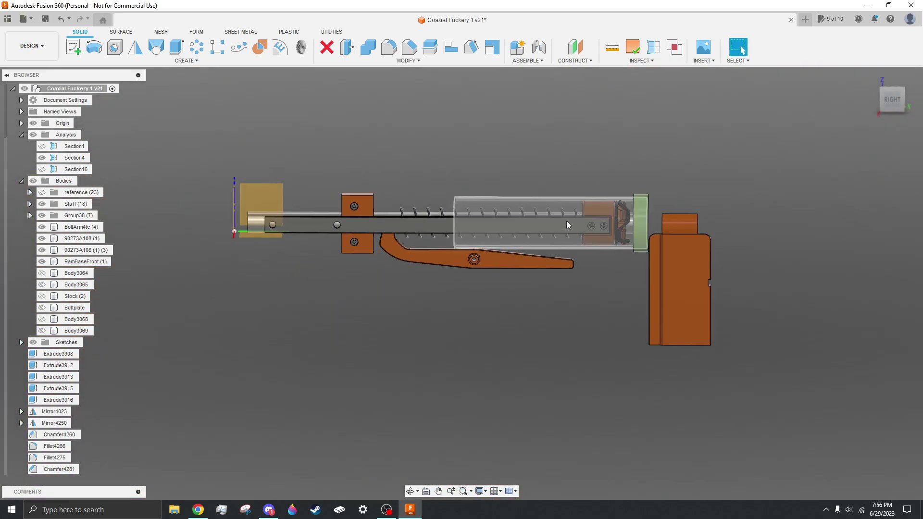
scroll(577, 214, up, 1)
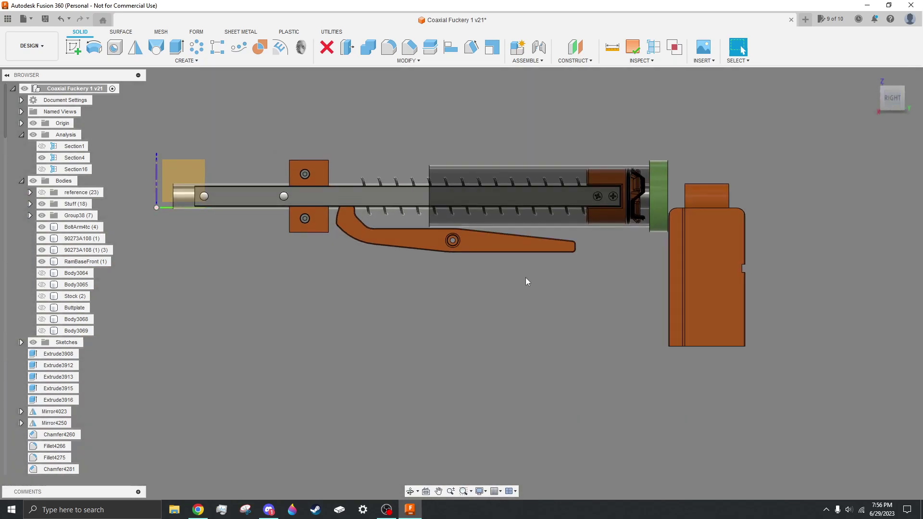
middle_drag(522, 288, 552, 322)
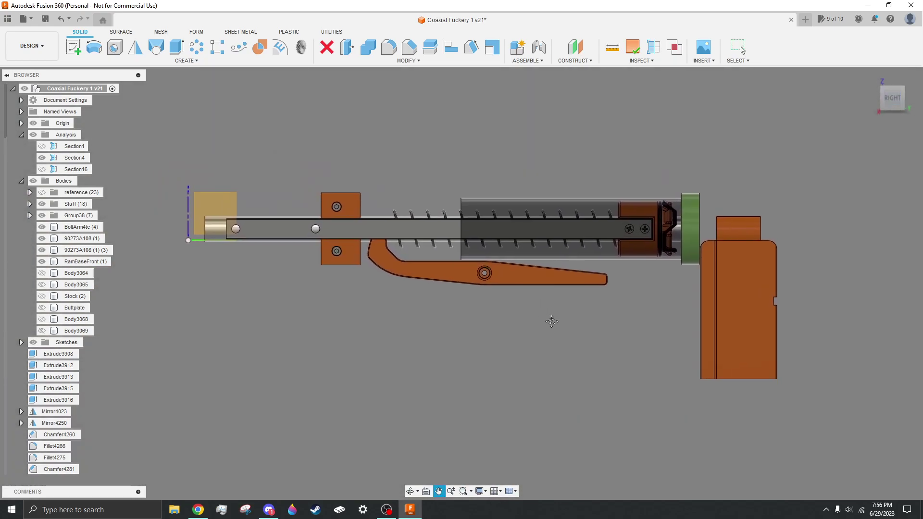
scroll(575, 297, up, 2)
middle_drag(488, 355, 499, 334)
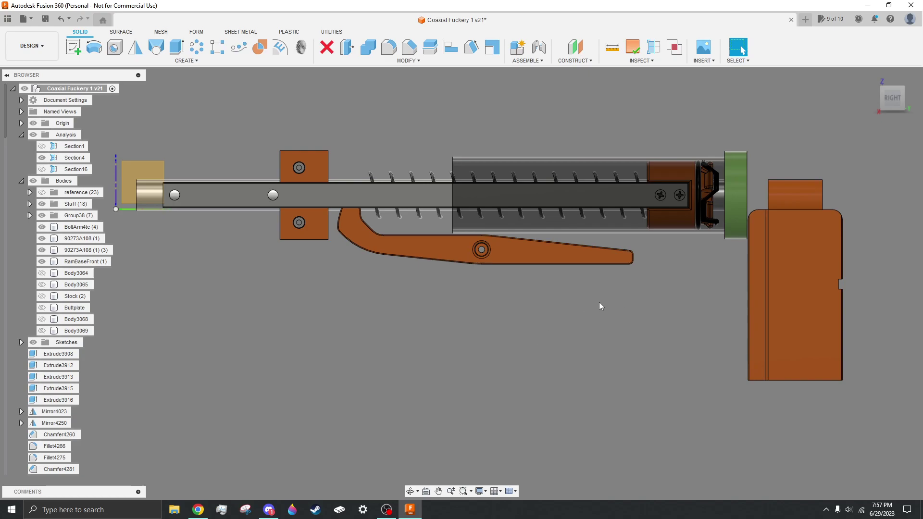
Use Move/Copy on the coil spring and the side bolt arm, and inspect the assembly from the front at an angle
key(m)
scroll(392, 185, up, 5)
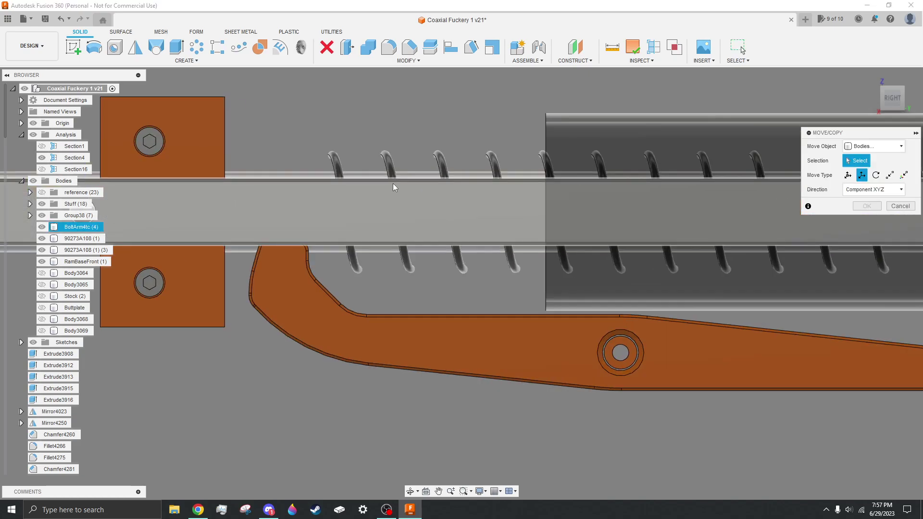
click(387, 168)
click(409, 212)
scroll(446, 279, down, 5)
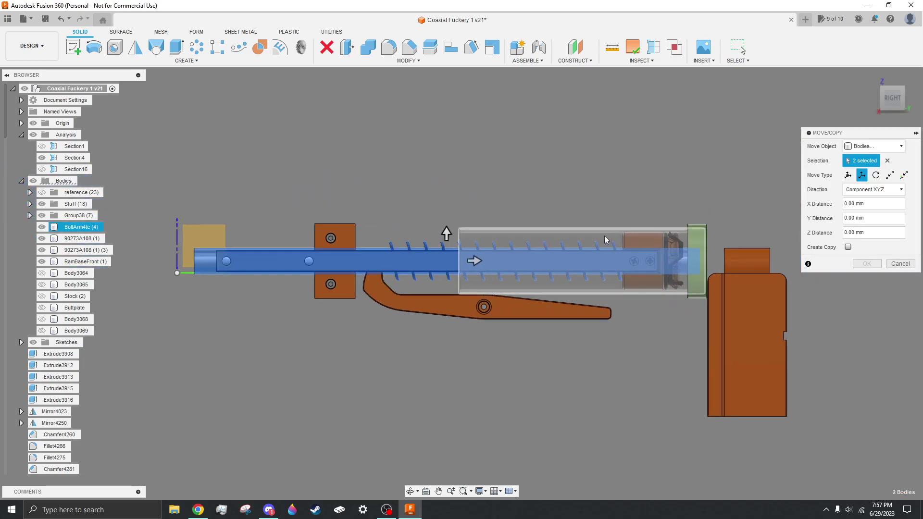
scroll(609, 234, up, 3)
drag(303, 258, 305, 239)
key(Return)
scroll(653, 161, down, 2)
scroll(444, 310, up, 3)
shift+middle_drag(564, 257, 649, 308)
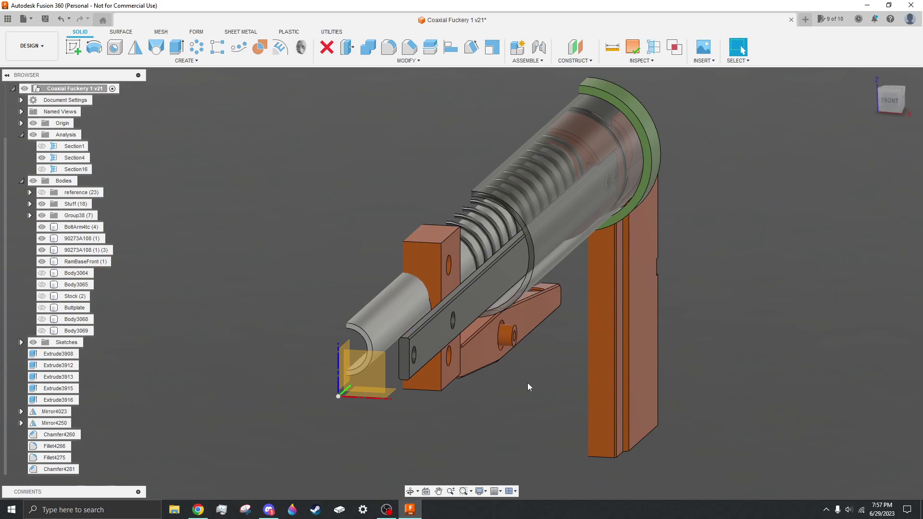
Hide the side bolt arm, the orange front block and the catch lever to expose the spring and barrel
click(465, 309)
key(v)
shift+middle_drag(497, 313, 520, 272)
click(507, 284)
key(v)
click(506, 310)
key(v)
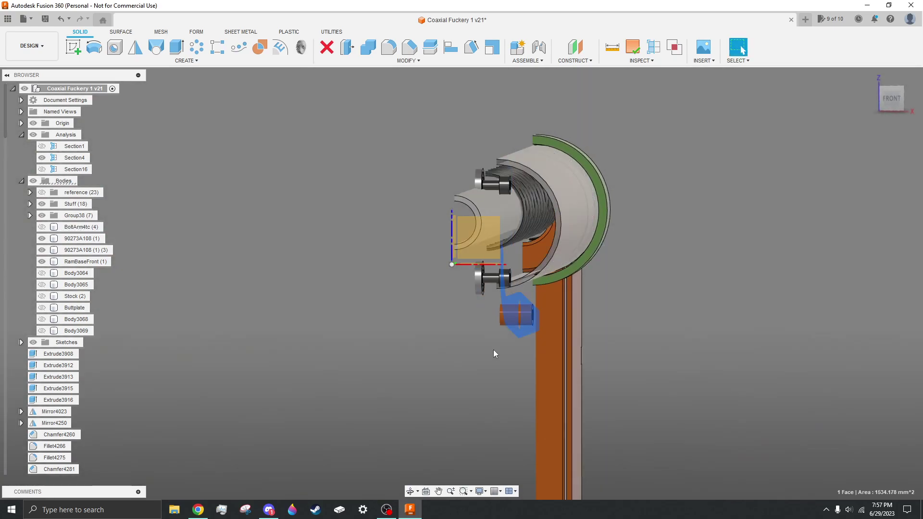
Turn off the section analysis and examine the RamBaseFront face inside the plunger tube from the front
scroll(537, 235, up, 3)
click(34, 135)
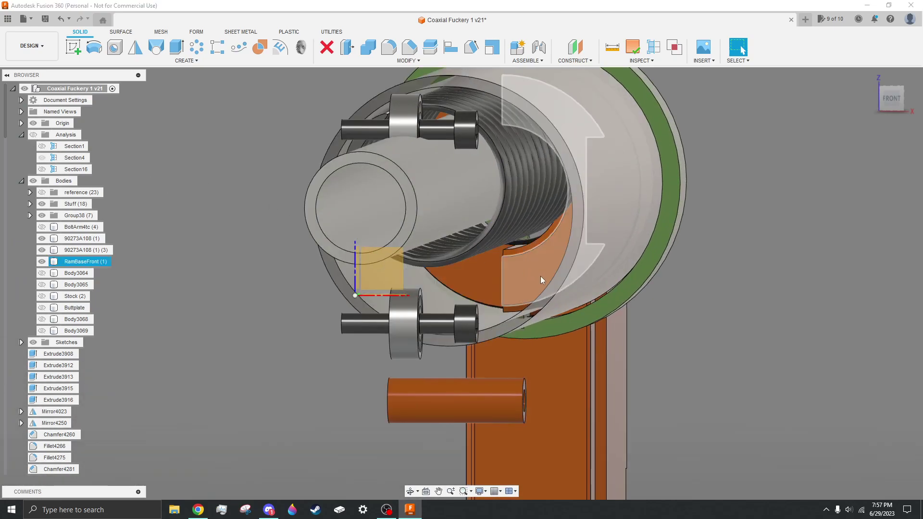
click(540, 275)
shift+middle_drag(514, 278, 523, 274)
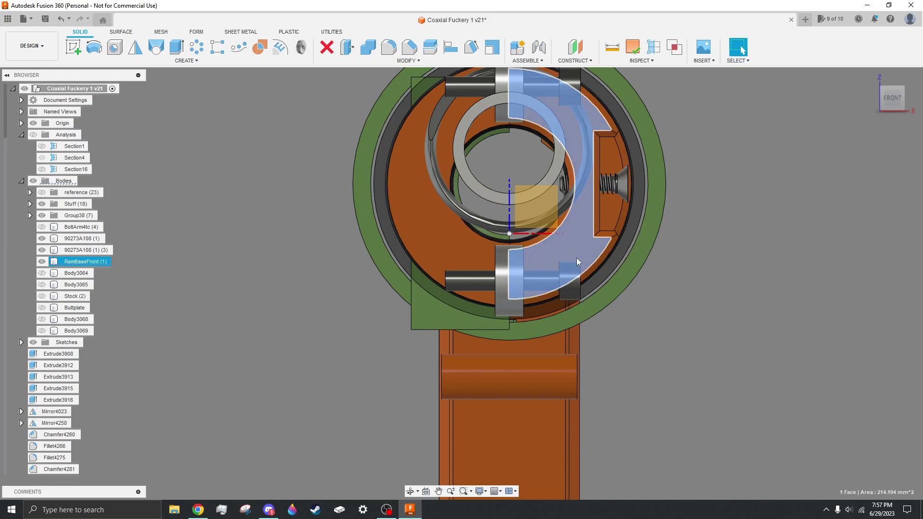
Undo the hiding of the bolt arm, front block and catch lever, bringing the sectioned assembly back
mouse_move(428, 267)
shift+middle_down()
mouse_move(445, 235)
mouse_move(418, 281)
shift+middle_up()
scroll(617, 202, down, 4)
scroll(296, 222, up, 4)
key(ctrl+z)
key(ctrl+z)
key(ctrl+z)
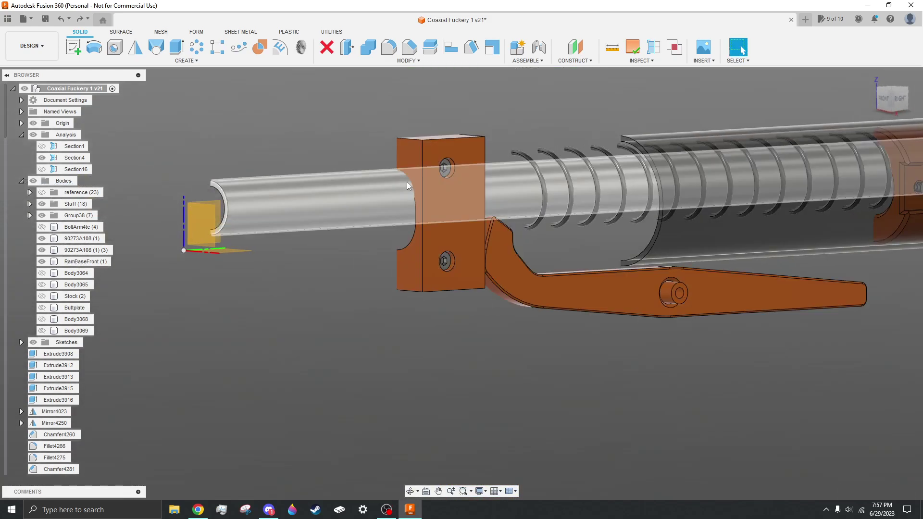
Examine the side bolt arm along its full length from the right side, picking out its outer face
scroll(434, 215, down, 4)
shift+middle_drag(431, 305, 403, 309)
scroll(566, 276, up, 3)
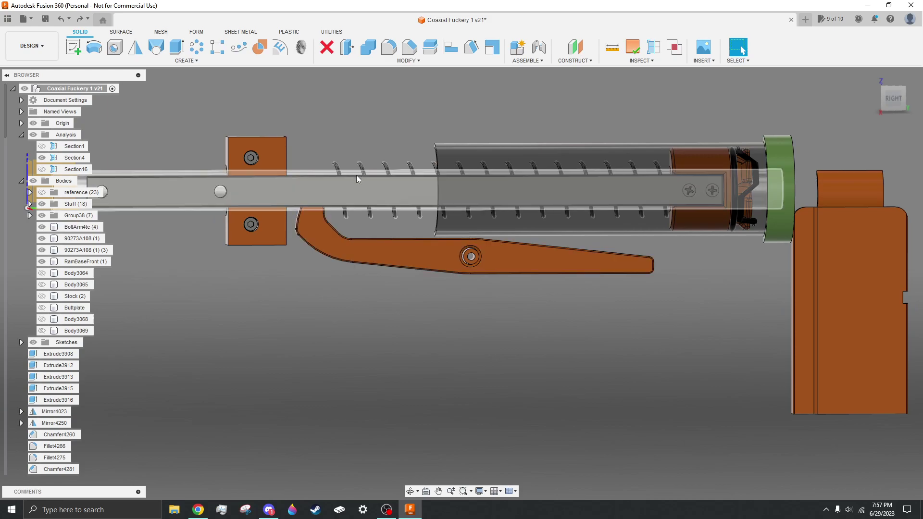
click(347, 190)
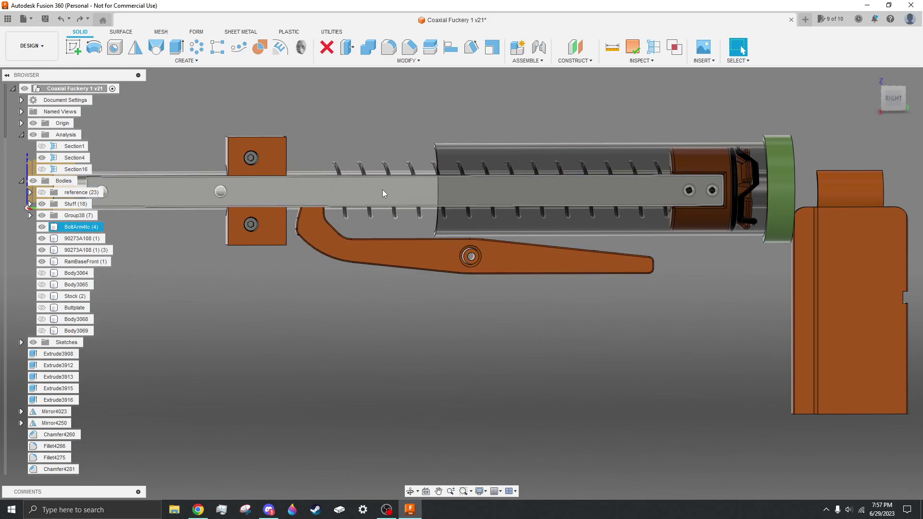
scroll(382, 190, down, 3)
click(352, 197)
scroll(319, 315, up, 3)
shift+middle_drag(319, 315, 436, 353)
click(668, 352)
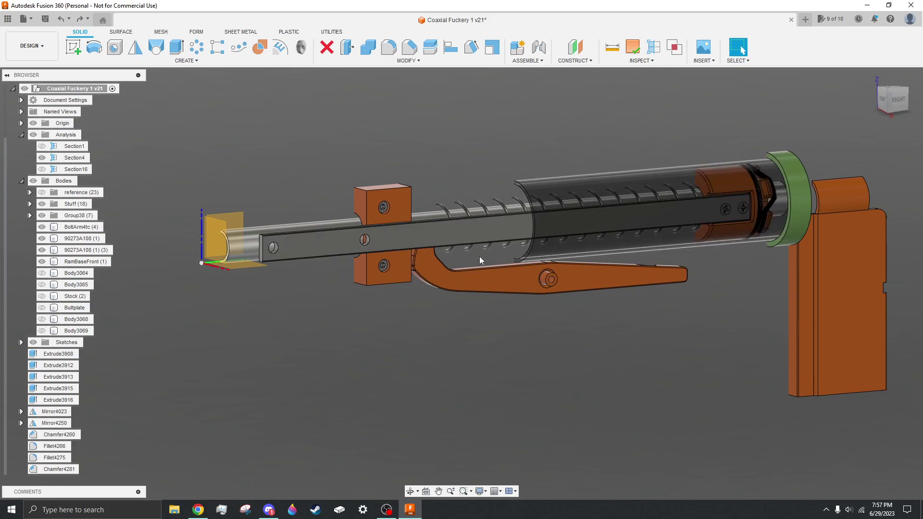
Examine how the spring, front block and bolt arm sit around the barrel from a raised front-right angle
shift+middle_drag(524, 390, 483, 232)
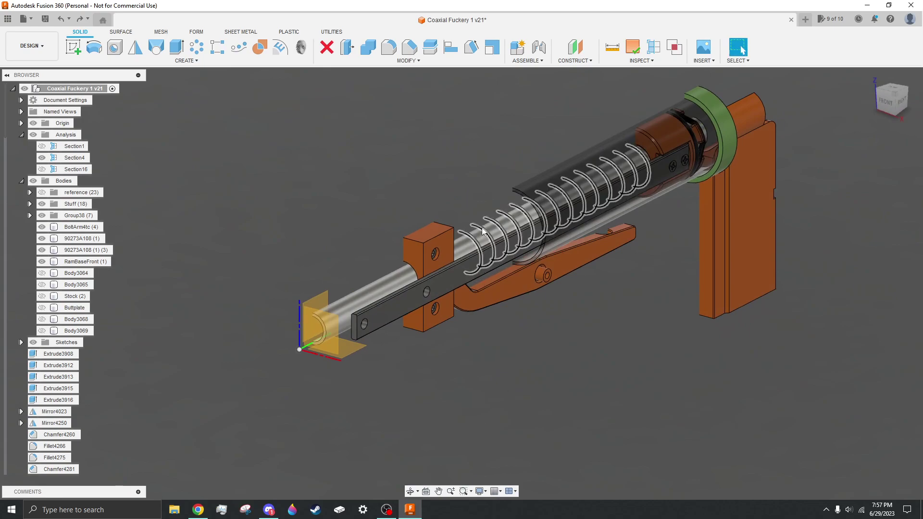
click(398, 305)
click(398, 325)
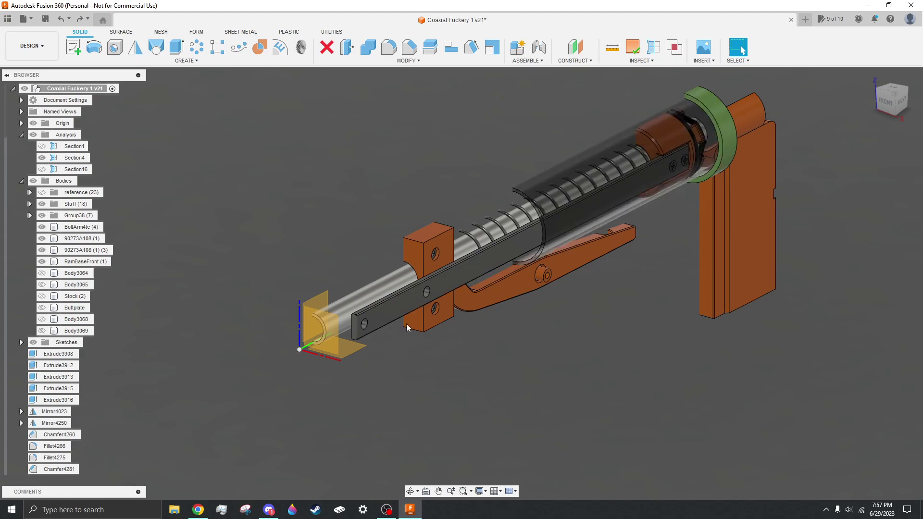
shift+middle_drag(575, 368, 505, 384)
scroll(494, 149, down, 2)
scroll(523, 258, up, 2)
click(507, 235)
scroll(514, 245, down, 2)
click(708, 114)
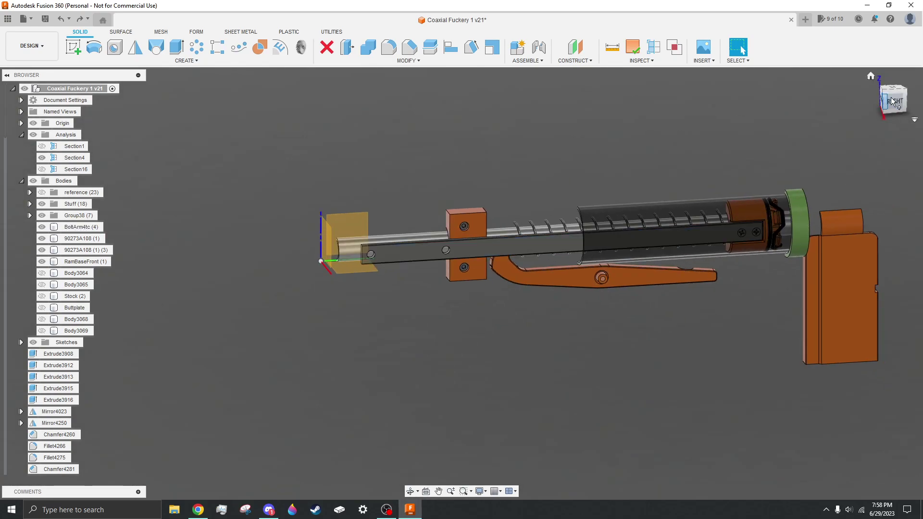
Inspect the separate pair of orange ring parts above the assembly, including the side pocket and hole of the front ring
scroll(544, 338, down, 5)
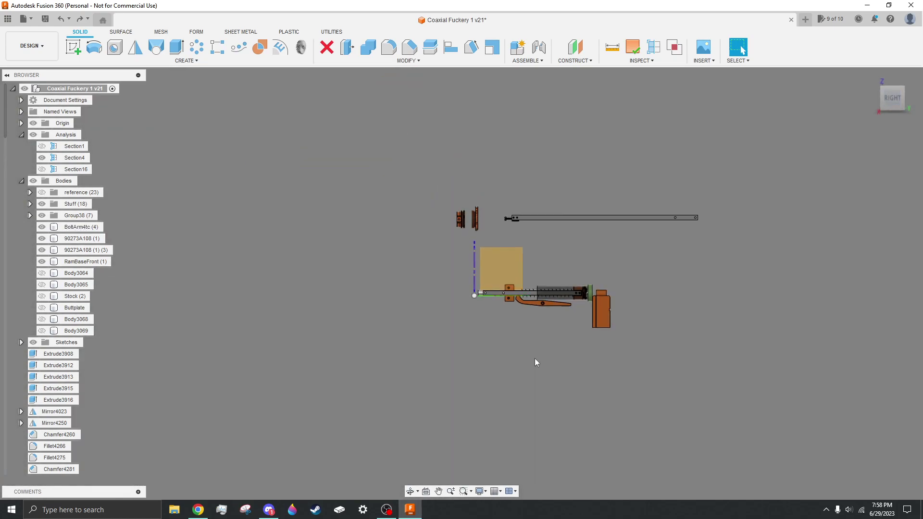
scroll(480, 246, up, 7)
shift+middle_drag(498, 259, 474, 260)
scroll(478, 296, up, 5)
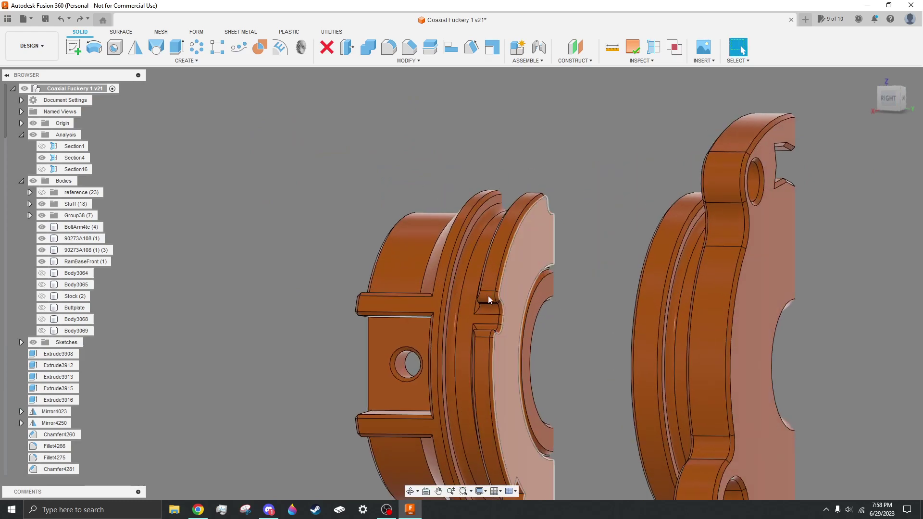
scroll(485, 274, down, 5)
shift+middle_drag(403, 355, 474, 368)
scroll(422, 302, up, 4)
click(443, 306)
scroll(385, 272, down, 5)
click(575, 264)
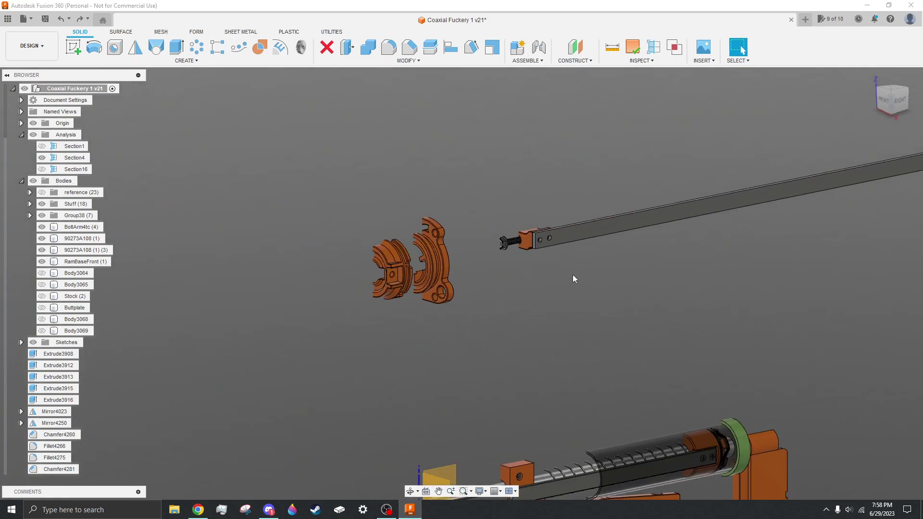
Move the 19.5in Aluminum Bar point to point, from its far end hole to the side hole of the front orange ring
key(m)
click(639, 216)
scroll(413, 276, down, 3)
click(890, 175)
scroll(730, 209, up, 5)
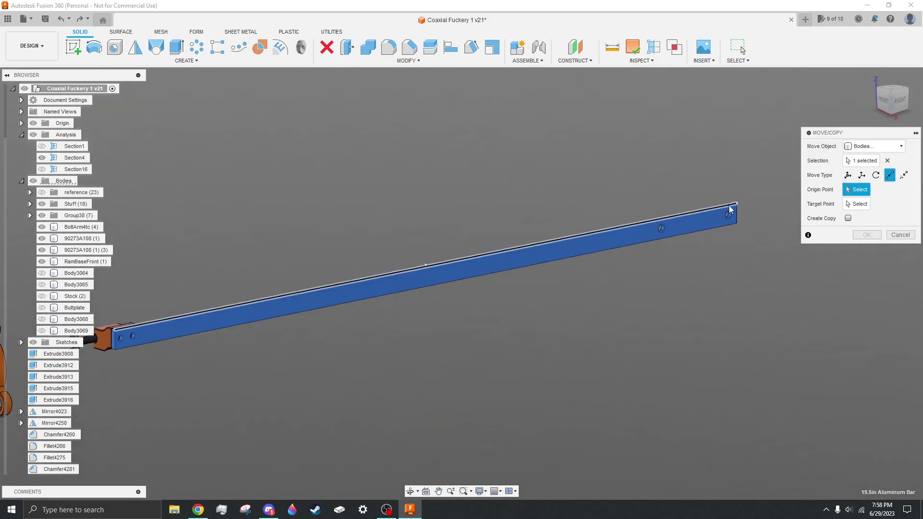
click(728, 216)
scroll(730, 217, down, 5)
scroll(589, 269, up, 6)
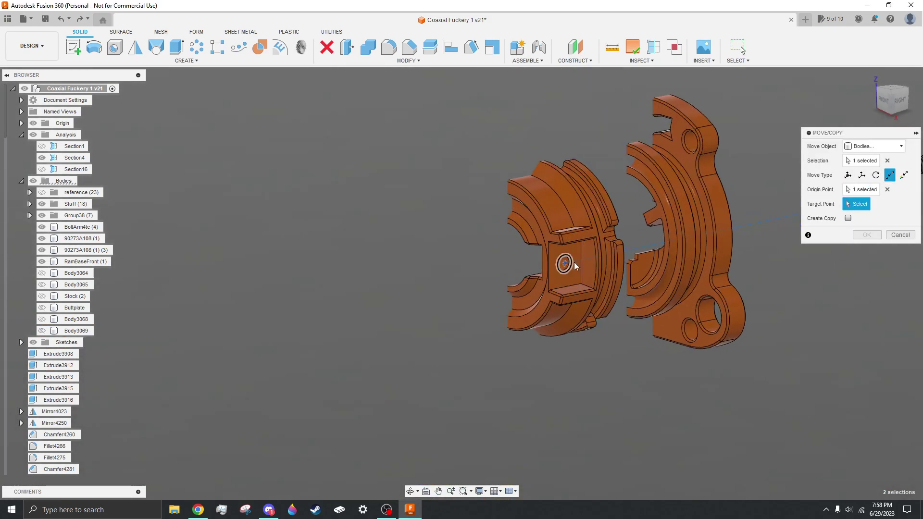
click(573, 262)
scroll(475, 239, down, 3)
key(Return)
Sketch a small rectangle on the aluminum bar's side face, overlapping its upper edge near the middle of its length
shift+middle_drag(483, 345, 445, 331)
scroll(625, 206, down, 3)
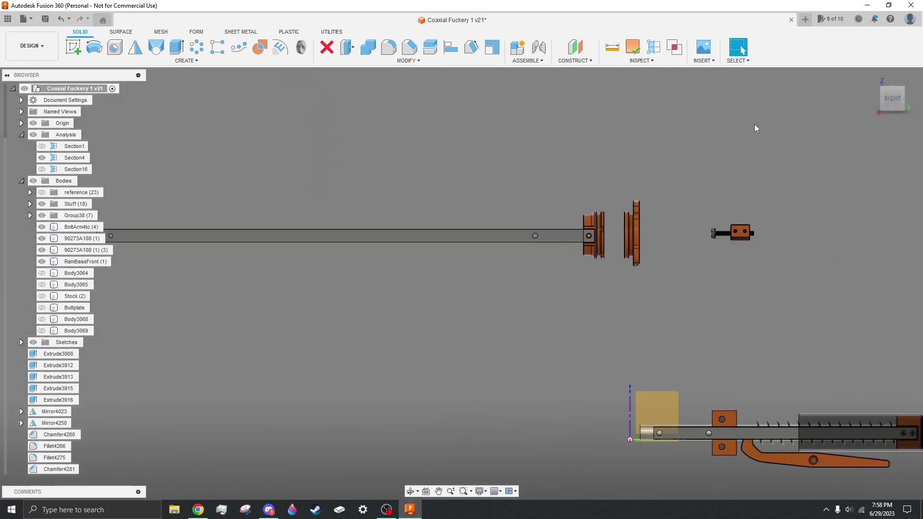
scroll(558, 285, down, 2)
scroll(561, 276, up, 4)
scroll(577, 255, down, 3)
scroll(418, 235, up, 5)
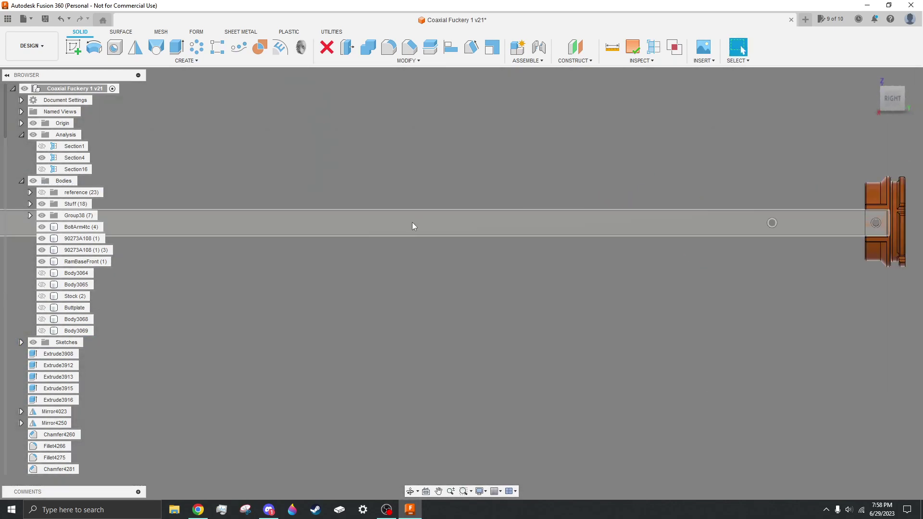
click(411, 223)
click(67, 55)
scroll(669, 324, down, 4)
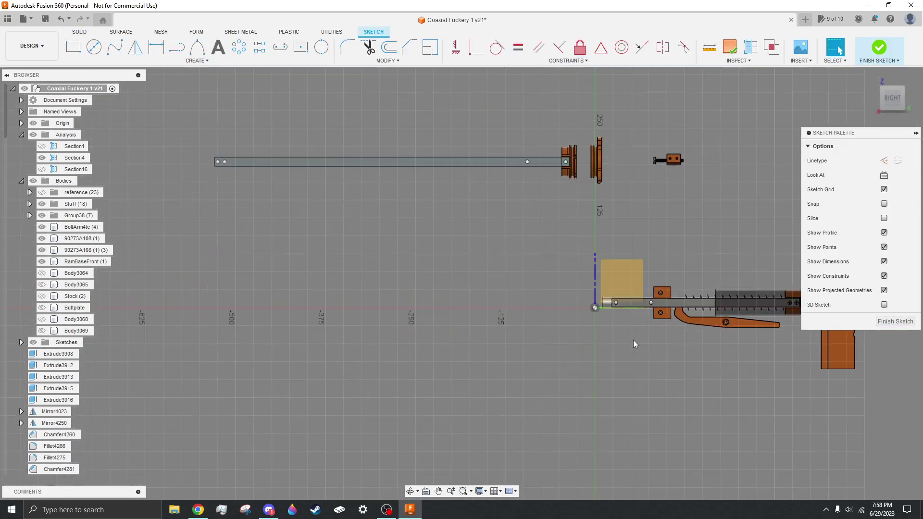
scroll(401, 163, up, 3)
scroll(462, 216, up, 2)
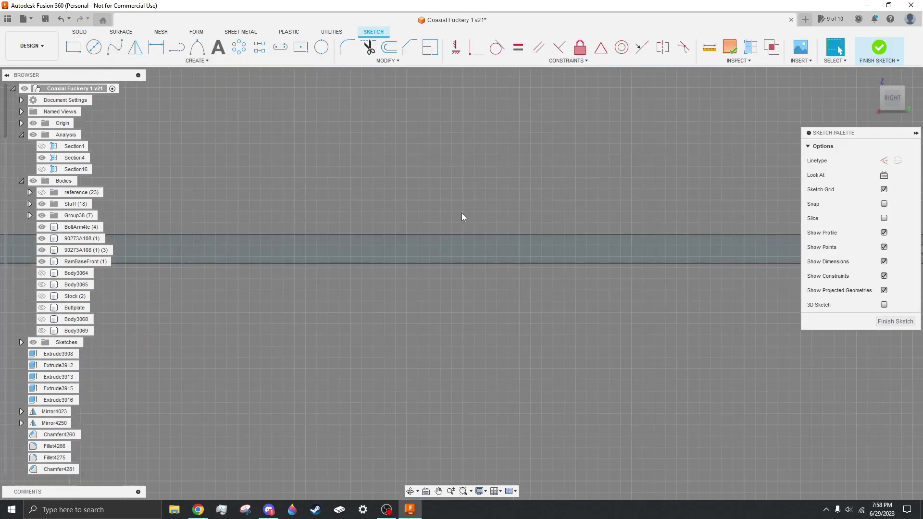
click(79, 50)
click(384, 209)
click(446, 251)
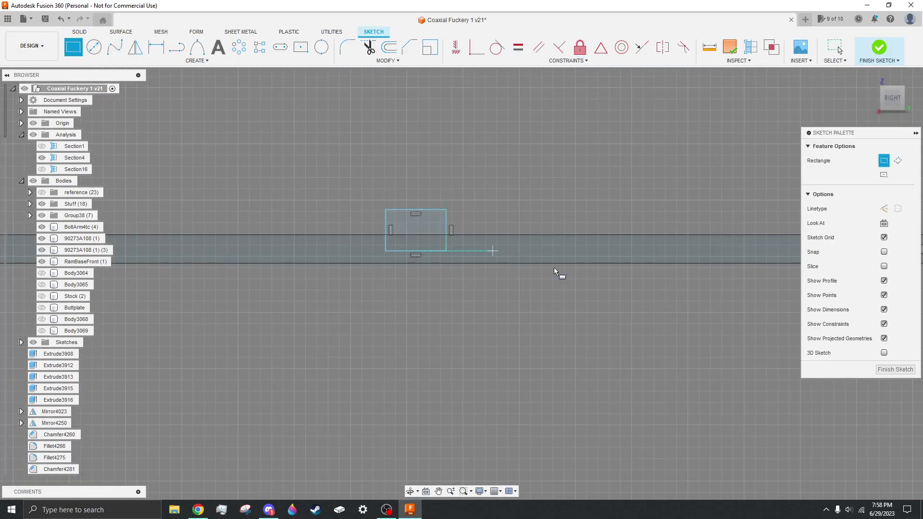
Extrude the rectangle's lower profile through the aluminum bar to cut a notch in its upper edge
click(894, 372)
click(176, 50)
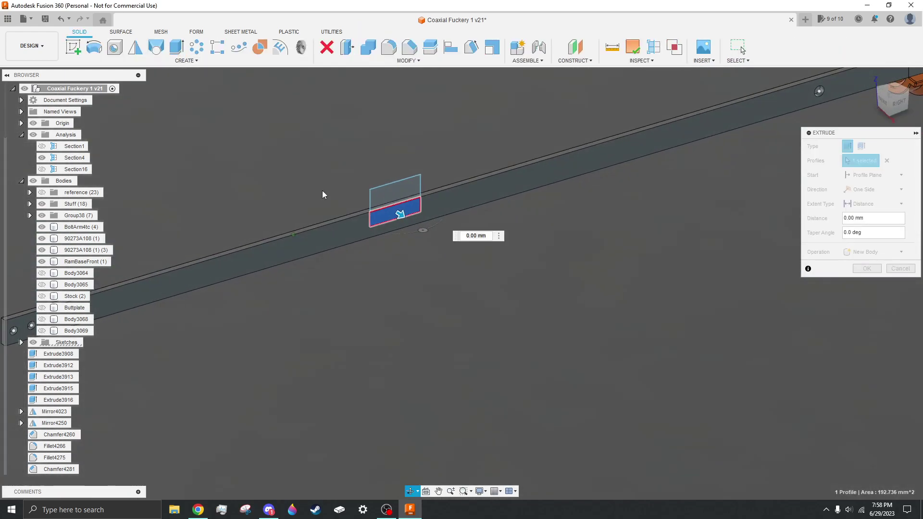
drag(399, 213, 326, 178)
key(Return)
scroll(401, 217, down, 4)
shift+middle_drag(412, 252, 401, 232)
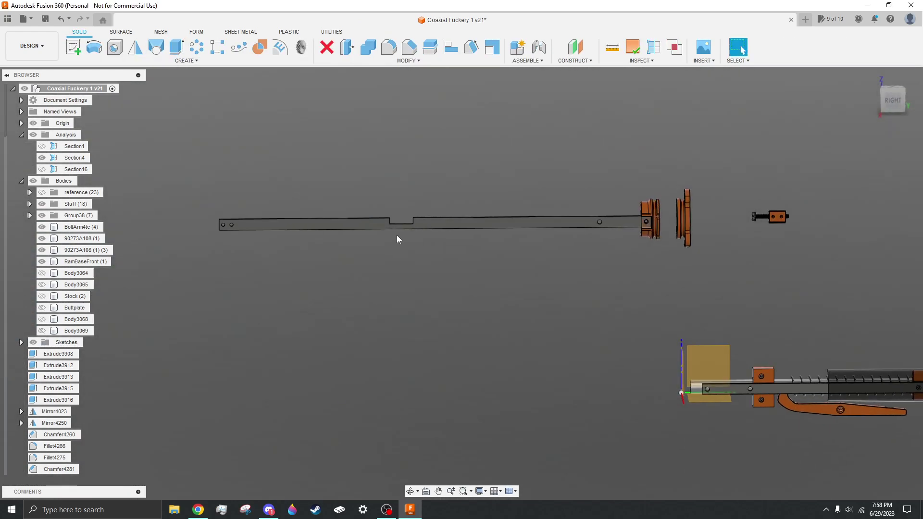
scroll(407, 219, up, 4)
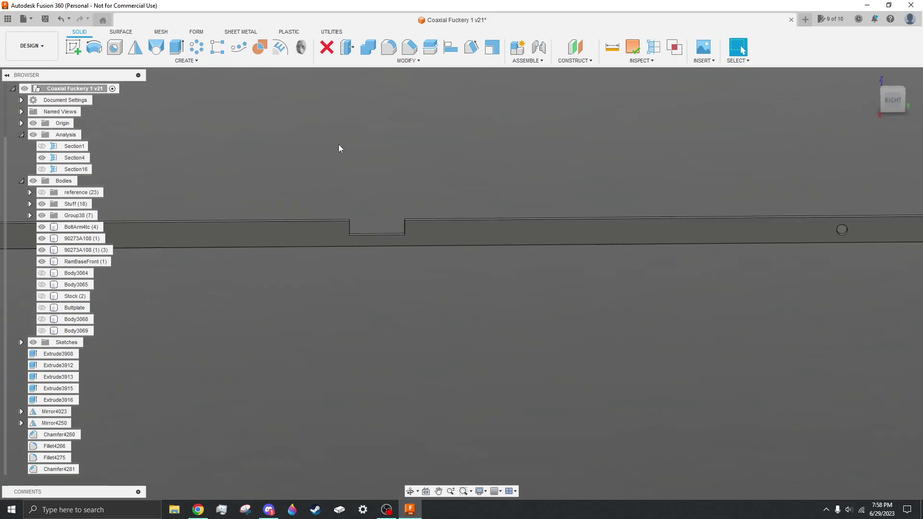
scroll(340, 146, down, 2)
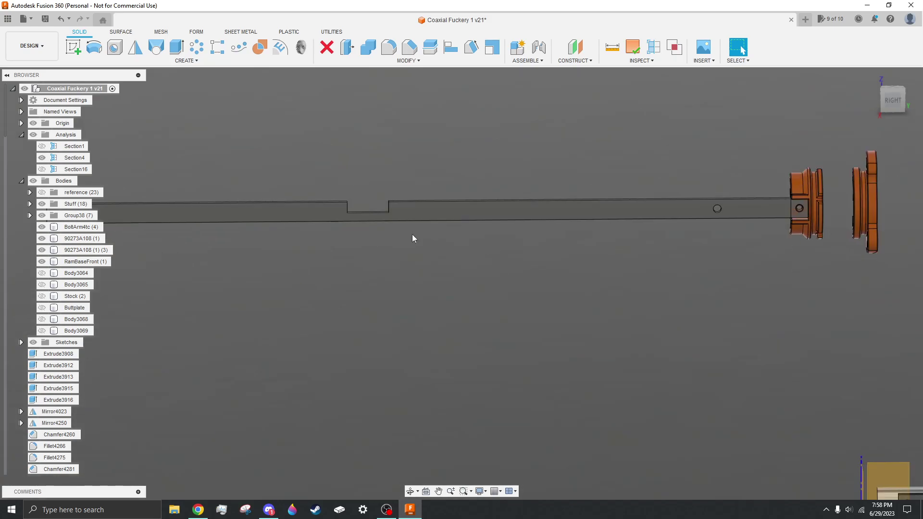
Undo the notch cut in the aluminum bar together with its rectangle sketch
key(ctrl+z)
scroll(316, 169, down, 3)
key(ctrl+z)
key(ctrl+z)
key(ctrl+z)
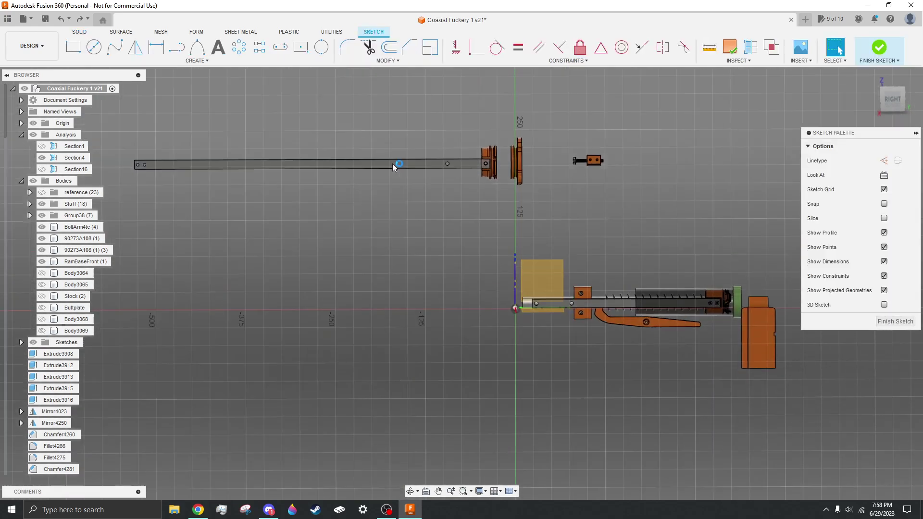
Examine the coaxial assembly's short bolt arm against the catch lever and front block, picking out the arm's outer face
scroll(580, 286, up, 3)
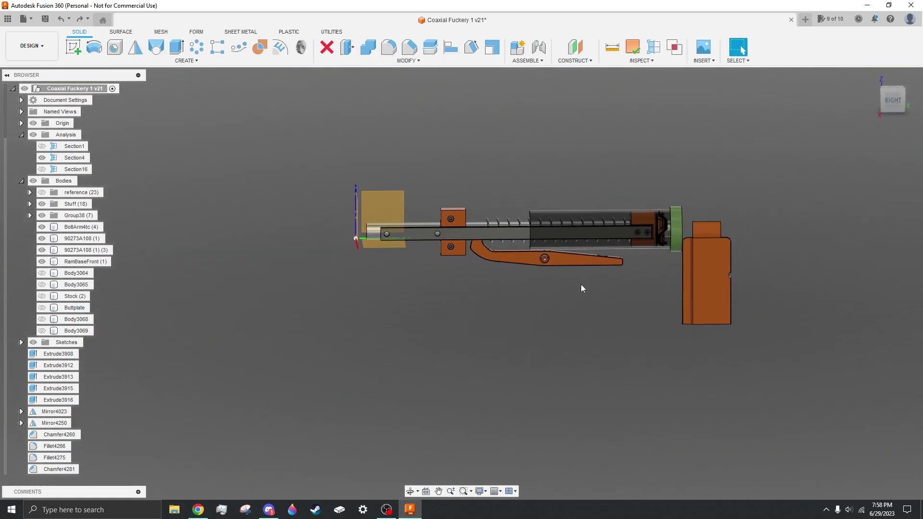
scroll(479, 217, up, 5)
click(480, 216)
scroll(478, 215, down, 2)
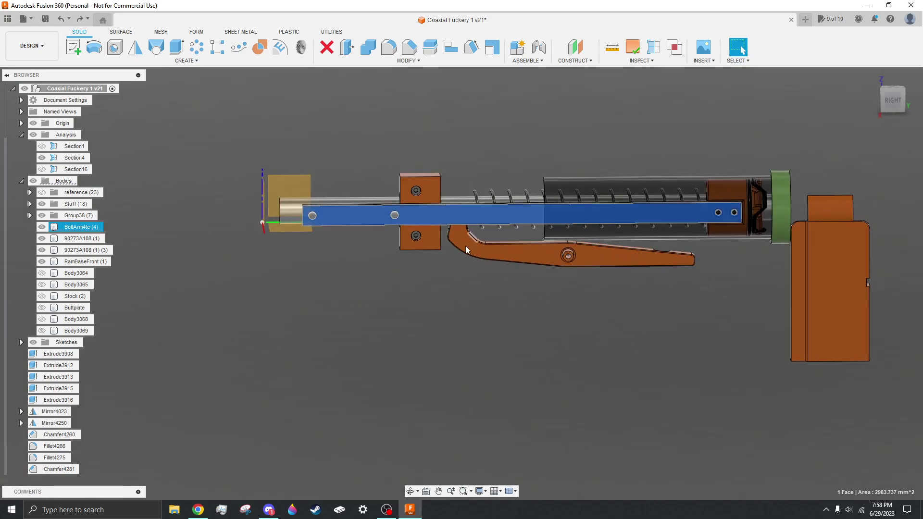
shift+middle_drag(430, 342, 475, 347)
click(356, 244)
scroll(357, 244, up, 3)
scroll(442, 334, down, 3)
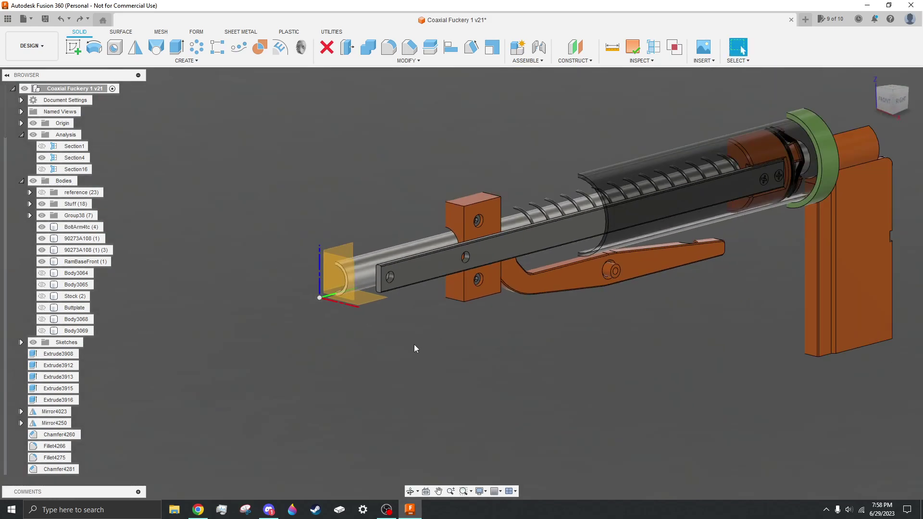
scroll(461, 247, up, 5)
scroll(537, 214, down, 3)
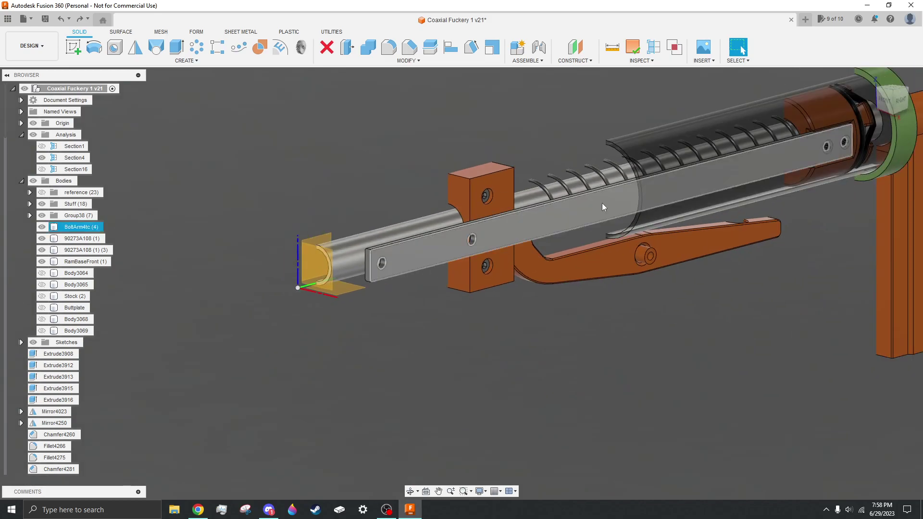
Examine the bolt arm's front end and its two holes beside the barrel and front block
shift+middle_drag(469, 351, 453, 342)
scroll(471, 244, down, 3)
scroll(503, 255, up, 5)
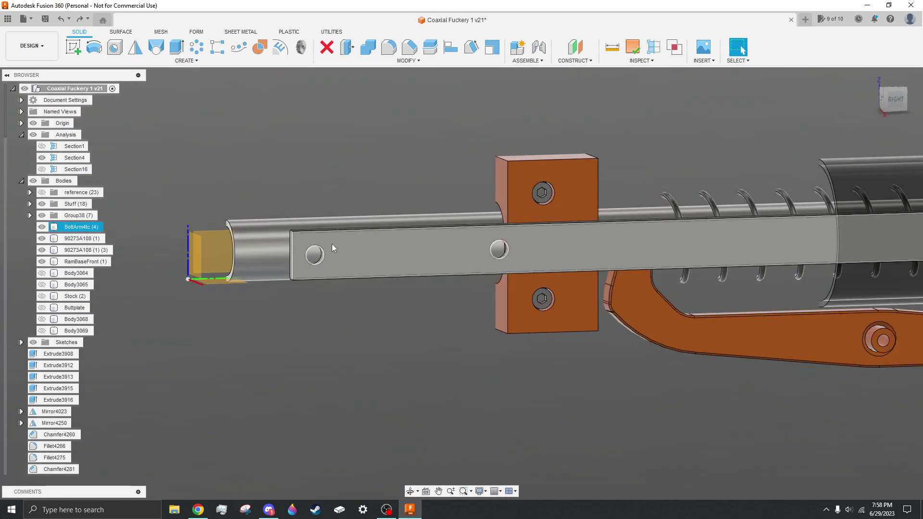
scroll(310, 255, up, 3)
scroll(357, 248, down, 5)
shift+middle_drag(371, 294, 441, 285)
scroll(543, 271, down, 2)
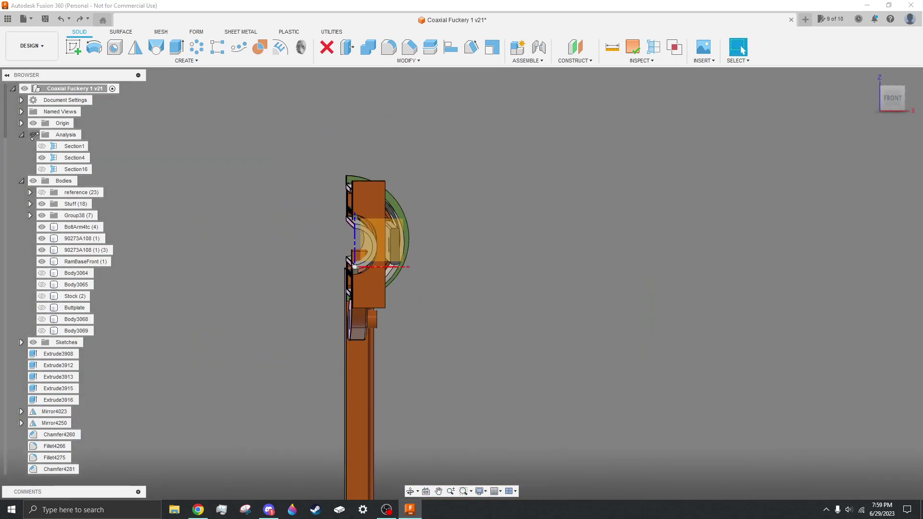
Turn off the section analysis and sketch a circle on the barrel's front face, concentric with and larger than the barrel
click(34, 135)
scroll(357, 229, up, 3)
click(387, 220)
scroll(226, 121, down, 2)
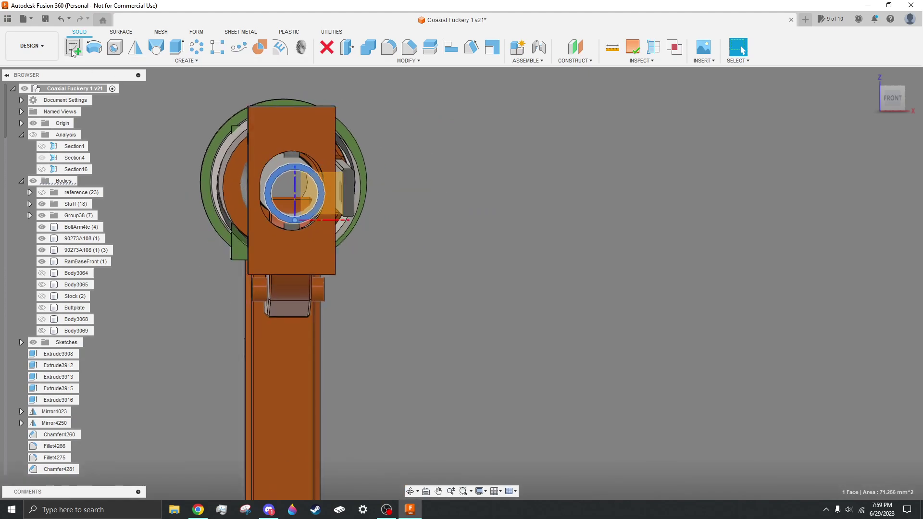
click(72, 50)
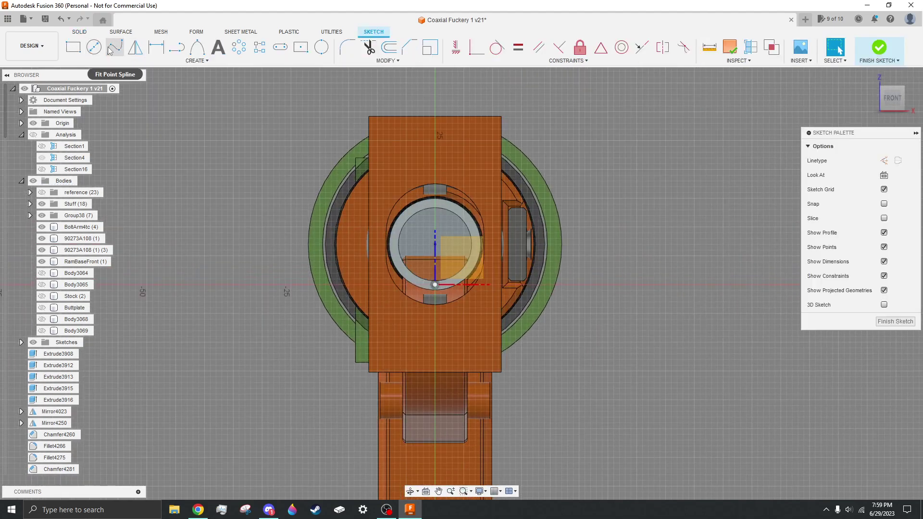
click(94, 47)
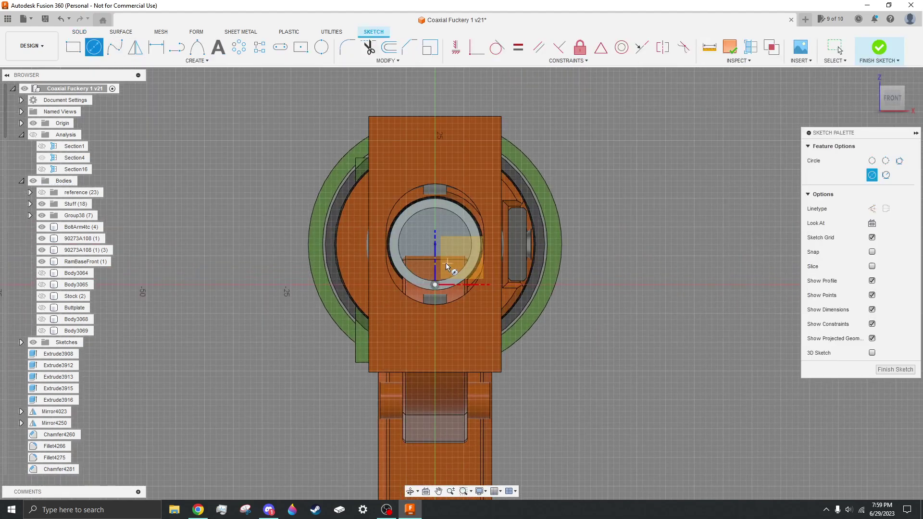
click(507, 245)
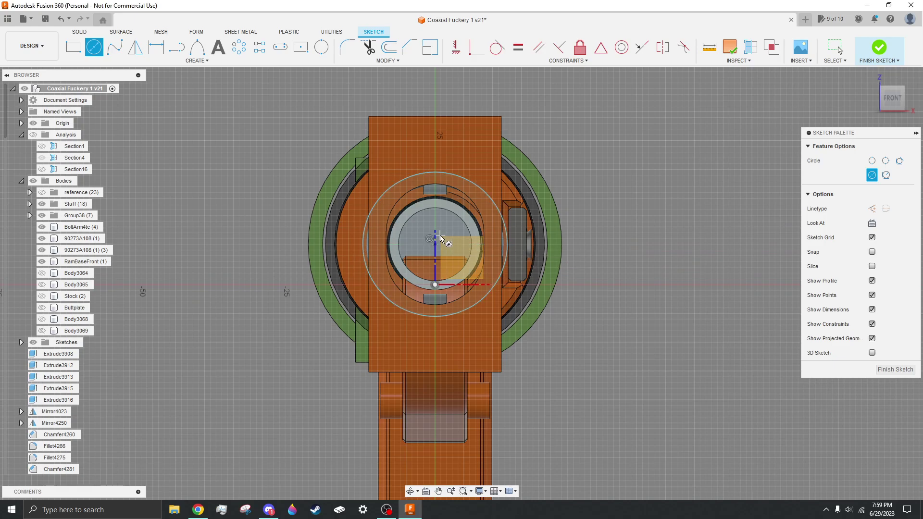
Add a second, larger circle concentric with the barrel and a horizontal line across both circles above the bore
click(535, 247)
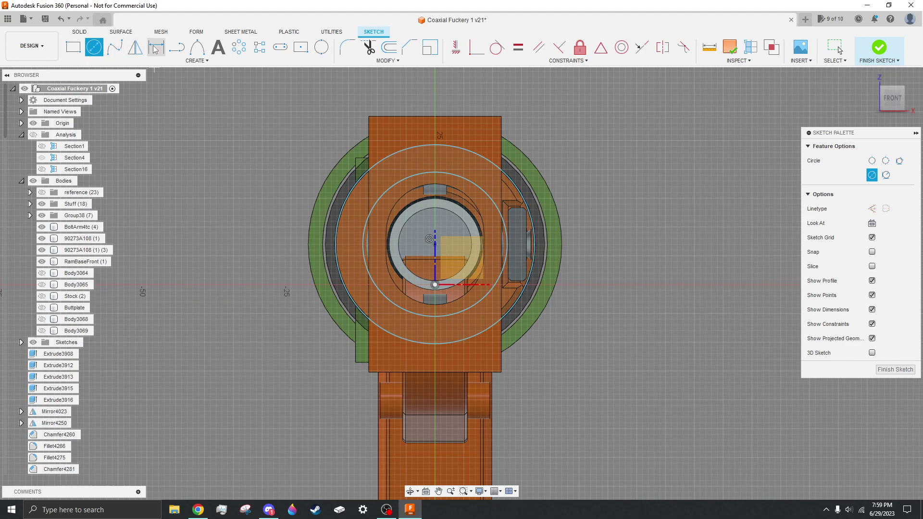
click(177, 48)
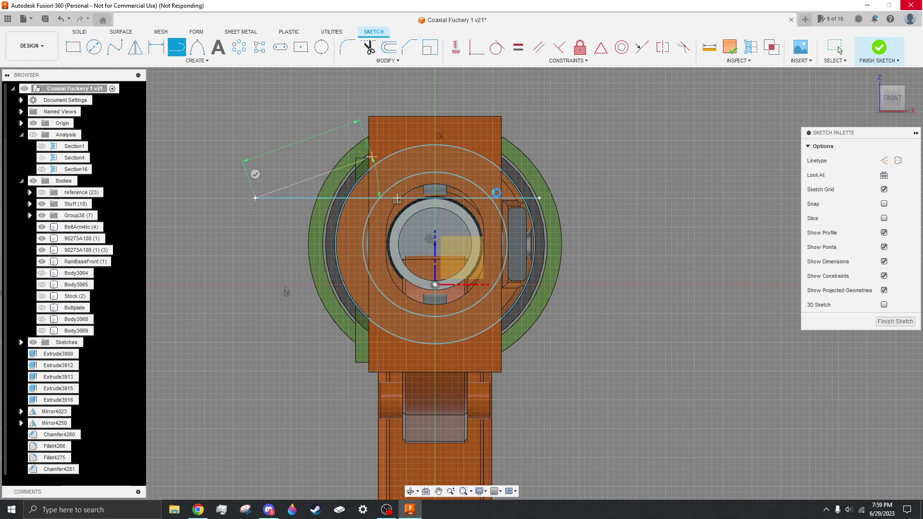
key(Escape)
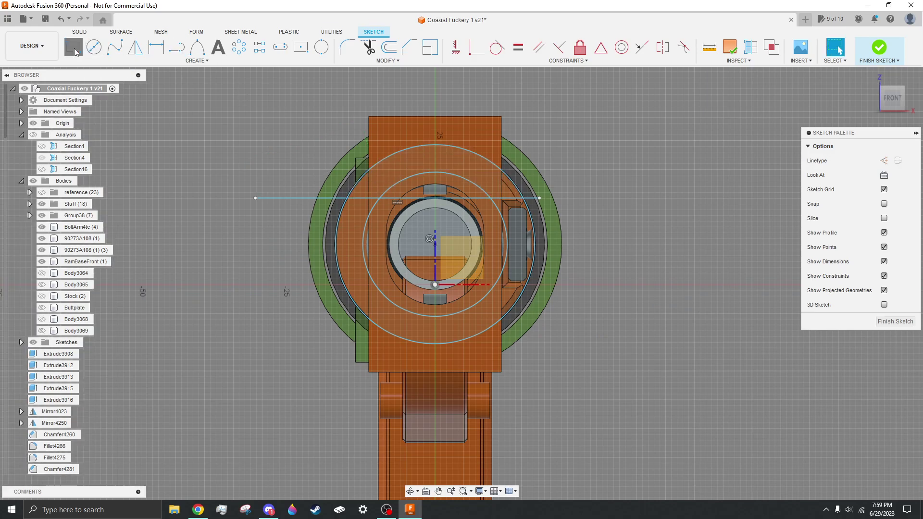
Sketch a rectangle about 44.8 by 18.4 mm across the circles' lower part, shift its upper edge down and finish the sketch
click(82, 56)
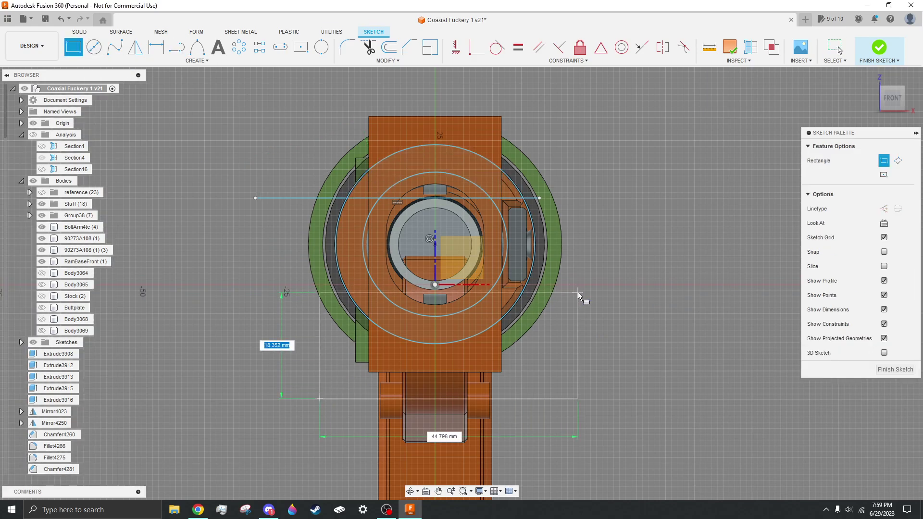
key(Escape)
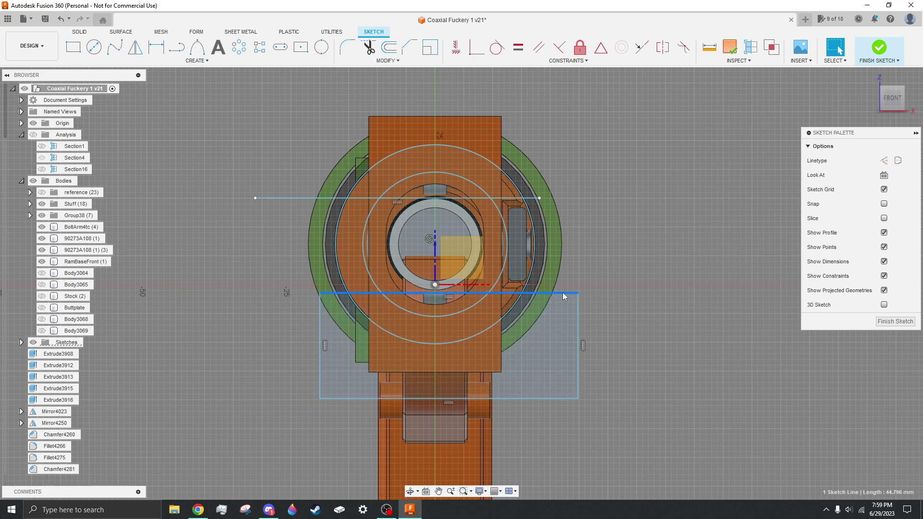
key(m)
scroll(447, 276, up, 2)
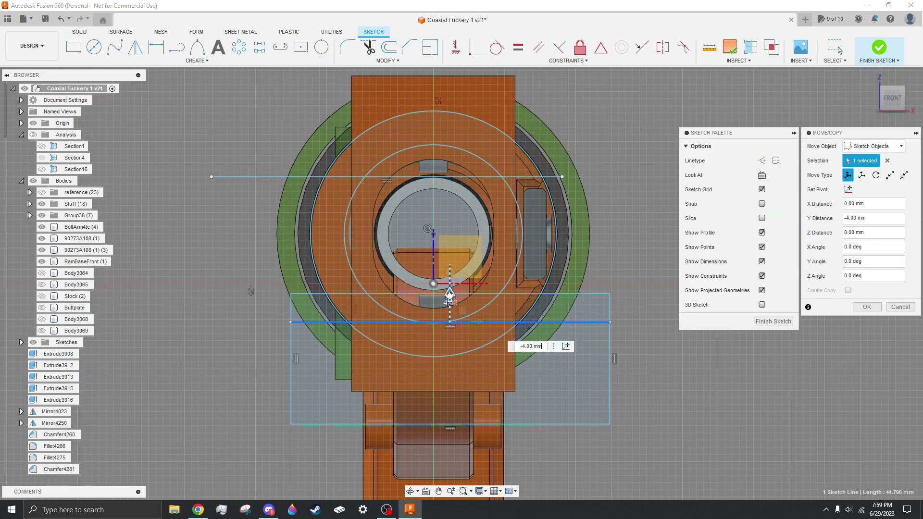
key(Return)
click(894, 323)
Extrude the lower and two side ring regions around the barrel as a new U-shaped body
click(507, 318)
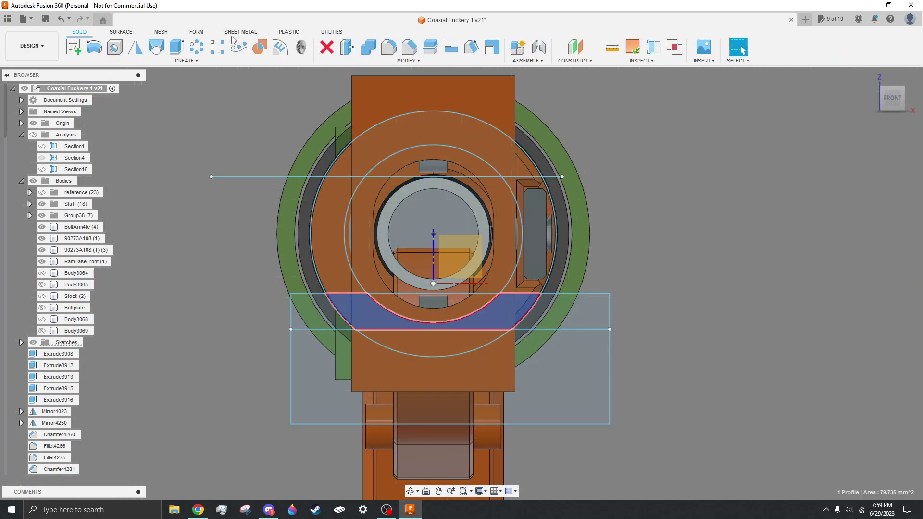
click(177, 47)
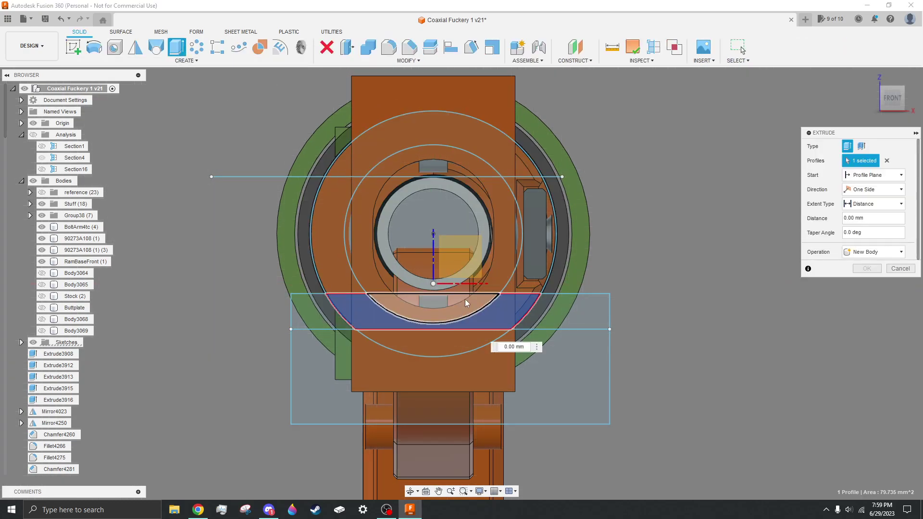
click(338, 270)
click(531, 198)
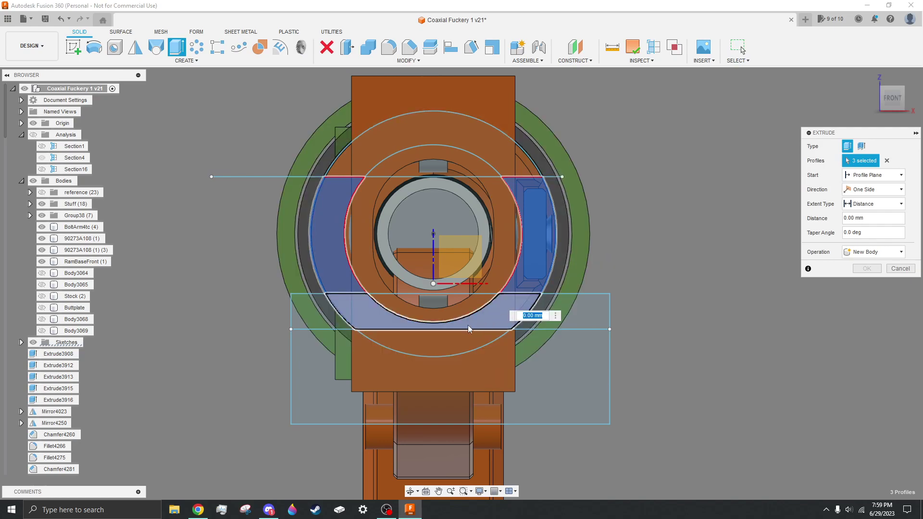
click(457, 315)
shift+middle_drag(507, 323, 451, 309)
scroll(451, 309, down, 3)
drag(440, 306, 476, 293)
key(Return)
Adjust the U-shaped body's depth along the barrel with Press Pull on its end face
shift+middle_drag(572, 363, 494, 287)
scroll(481, 254, up, 3)
click(476, 247)
key(q)
shift+middle_drag(476, 248, 215, 259)
drag(204, 252, 240, 268)
key(Return)
scroll(442, 190, down, 3)
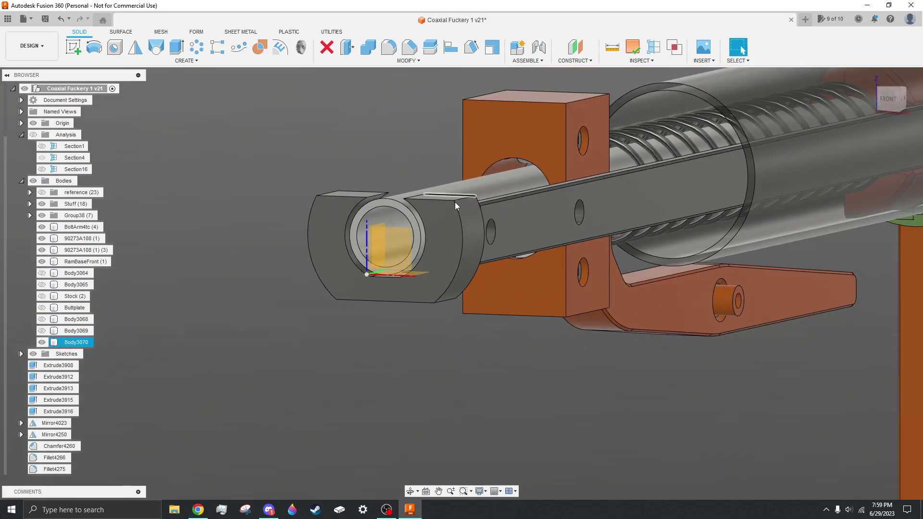
Move the U-shaped body rearward along the barrel onto the bolt arm's front end, using translation along the axis
shift+middle_drag(454, 209, 344, 267)
key(m)
click(488, 238)
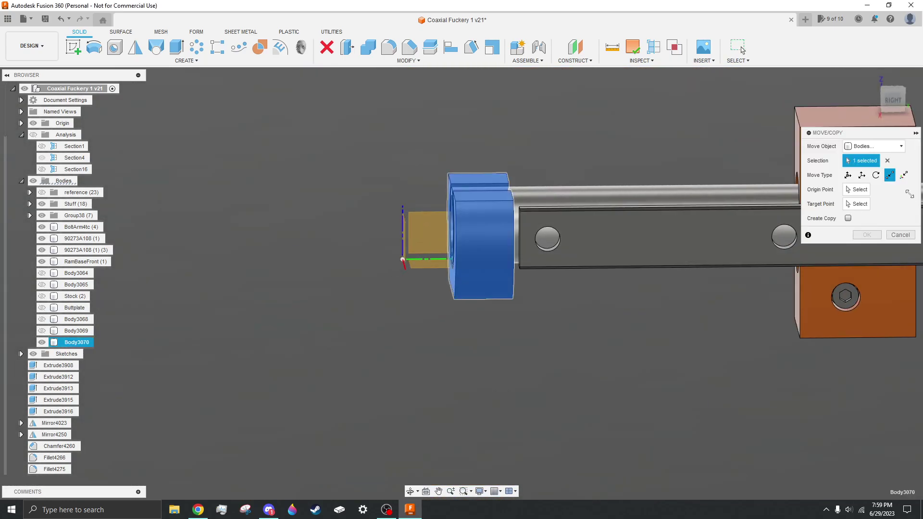
click(861, 175)
scroll(480, 249, up, 3)
drag(480, 249, 596, 249)
key(Return)
Move the sear lever and its pivot pin forward and down so the hook sits just behind the U-shaped body
scroll(366, 211, down, 3)
shift+middle_drag(385, 210, 417, 319)
scroll(417, 319, down, 3)
key(m)
click(605, 315)
scroll(610, 346, up, 3)
shift+middle_drag(610, 345, 577, 356)
scroll(711, 294, down, 2)
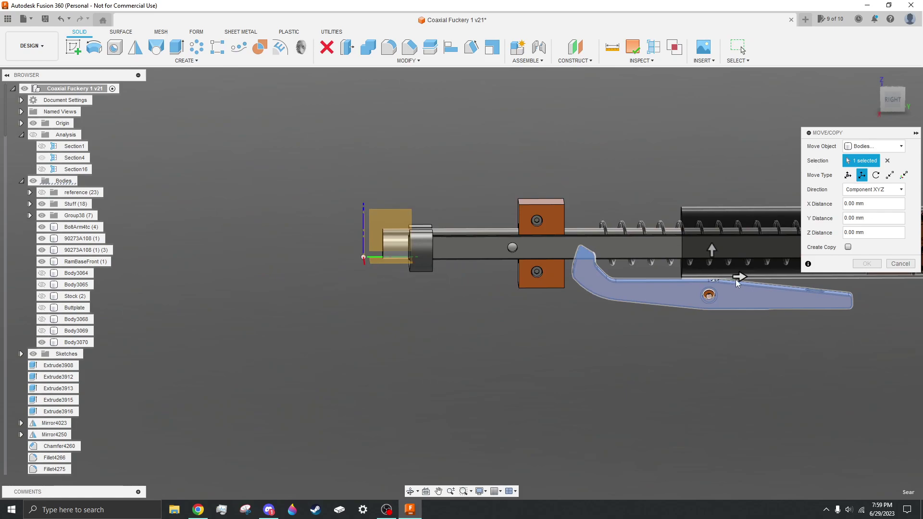
click(710, 295)
drag(740, 277, 577, 277)
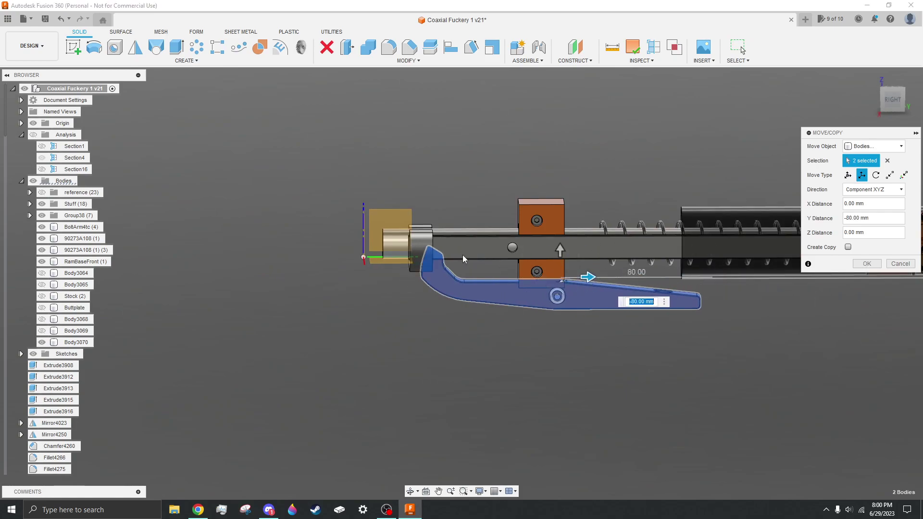
scroll(463, 260, up, 3)
scroll(462, 260, up, 5)
mouse_move(774, 300)
mouse_down()
mouse_move(794, 301)
mouse_move(766, 291)
mouse_move(767, 307)
mouse_up()
key(Return)
Examine the side view of the sear hook, U-shaped body and bolt arm along the barrel and spring
scroll(433, 151, down, 4)
shift+middle_drag(458, 194, 471, 221)
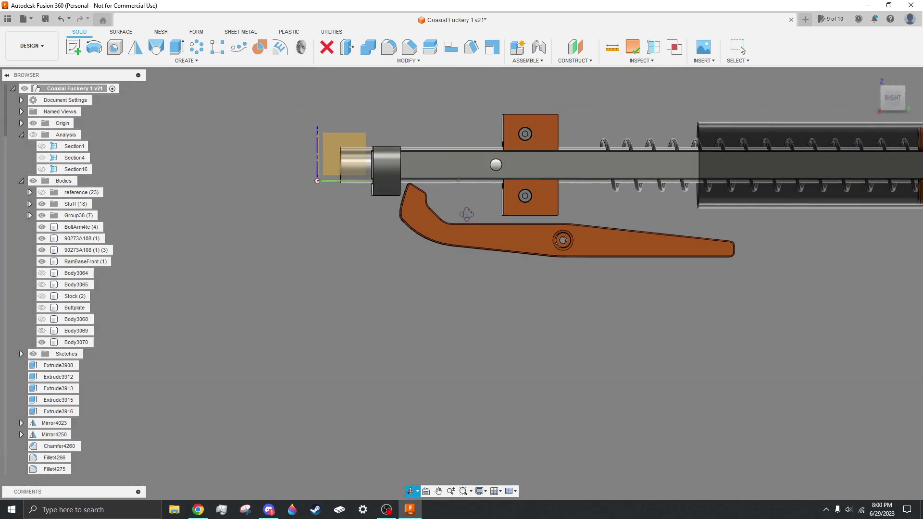
scroll(450, 217, down, 5)
scroll(534, 233, up, 5)
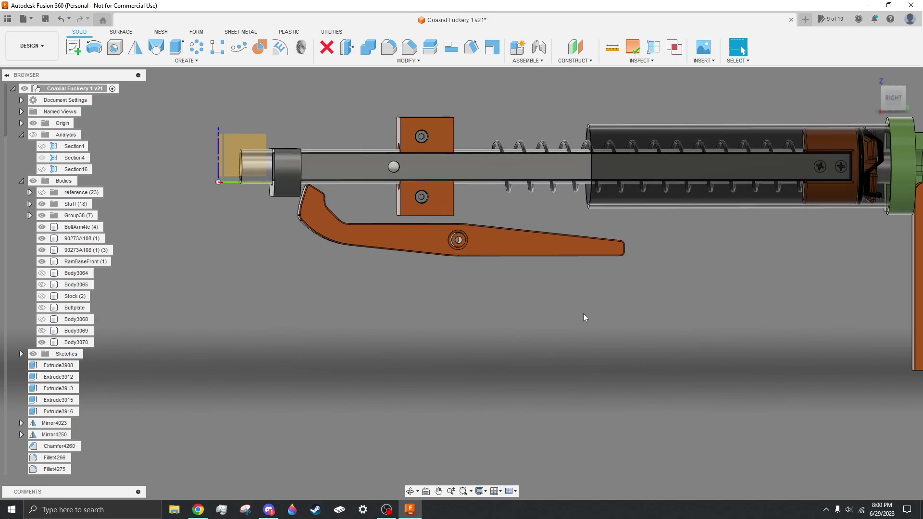
click(364, 171)
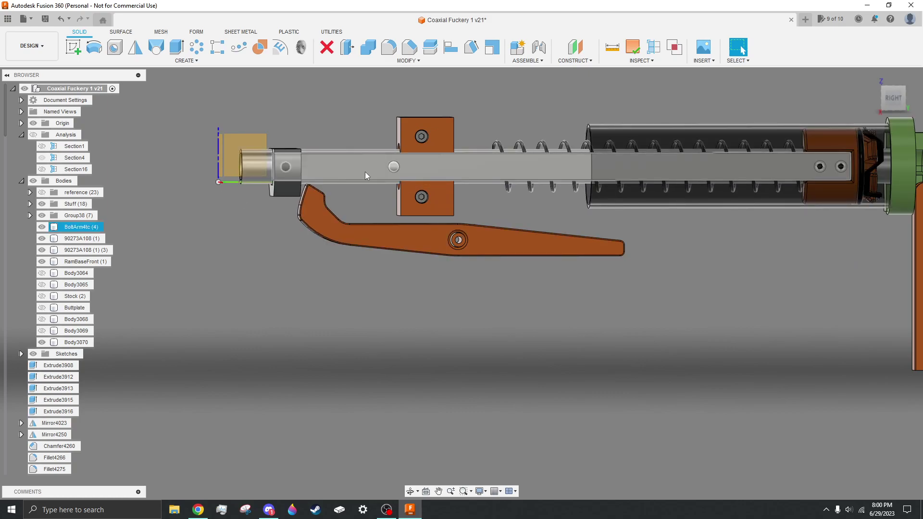
click(208, 159)
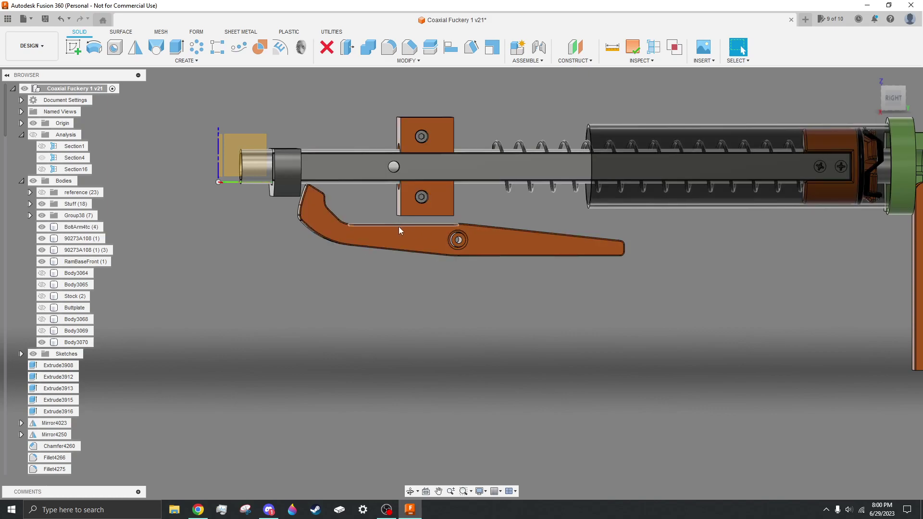
scroll(409, 228, down, 3)
scroll(507, 210, up, 3)
scroll(604, 244, down, 3)
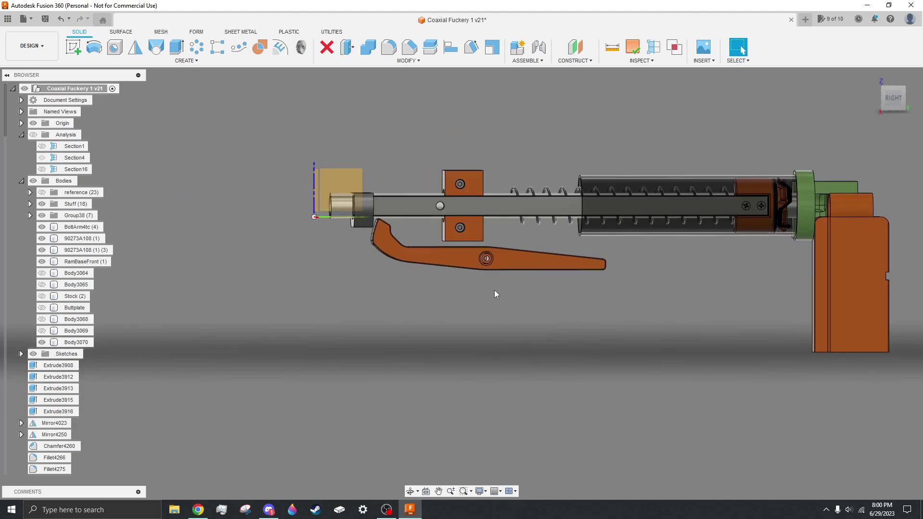
Examine the U-shaped body's front face and how the sear hook catches behind it below the bolt arm
click(404, 206)
click(420, 232)
scroll(336, 199, up, 3)
shift+middle_drag(339, 200, 409, 215)
scroll(388, 238, up, 3)
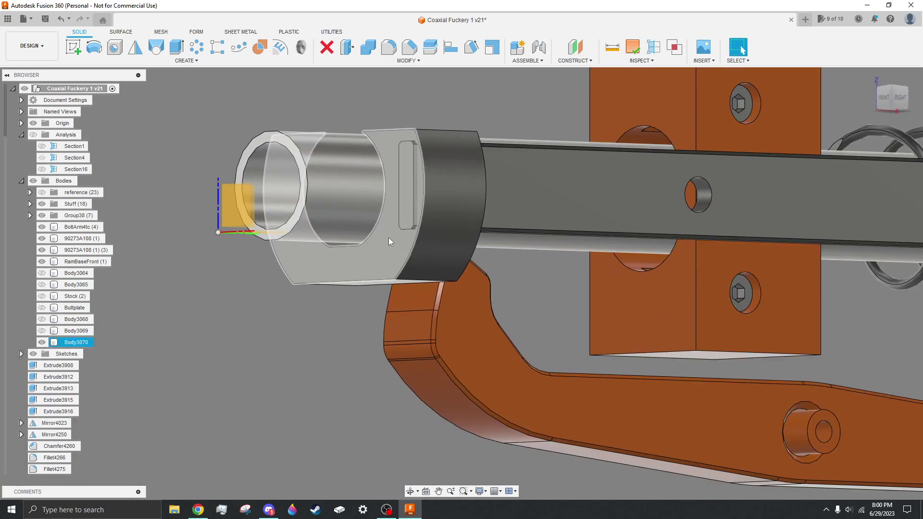
click(388, 238)
scroll(399, 208, down, 3)
click(468, 259)
shift+middle_drag(468, 258, 394, 274)
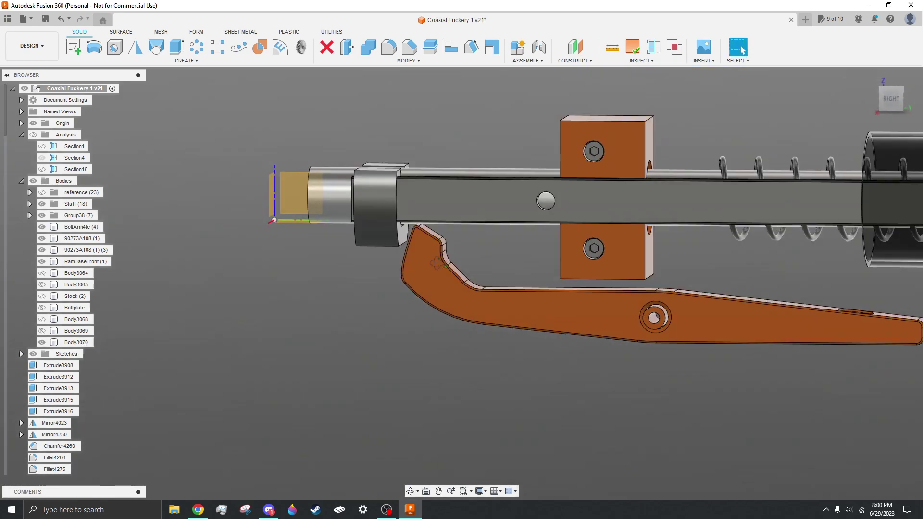
scroll(386, 126, down, 3)
scroll(531, 259, up, 3)
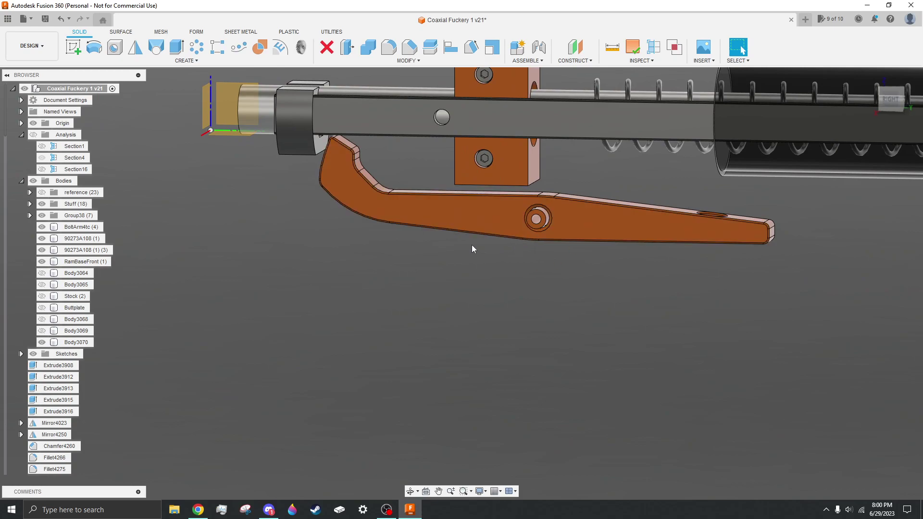
scroll(530, 226, down, 4)
scroll(496, 176, up, 5)
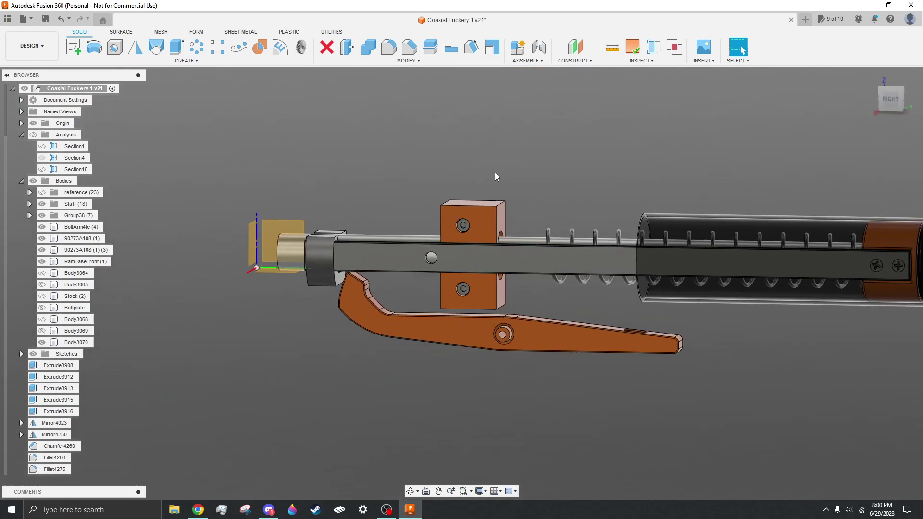
Move the priming block 165 mm forward along the barrel axis, beyond the barrel's front end
key(m)
click(477, 230)
drag(498, 238, 185, 237)
scroll(423, 237, down, 3)
scroll(301, 247, up, 3)
drag(409, 239, 332, 239)
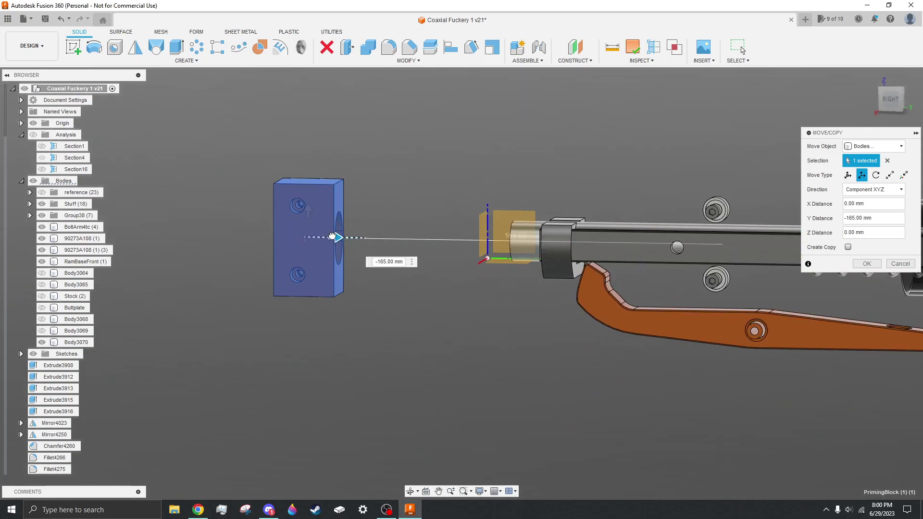
key(Return)
Move the sear lever and its pivot pin forward to just behind the priming block
key(m)
click(756, 333)
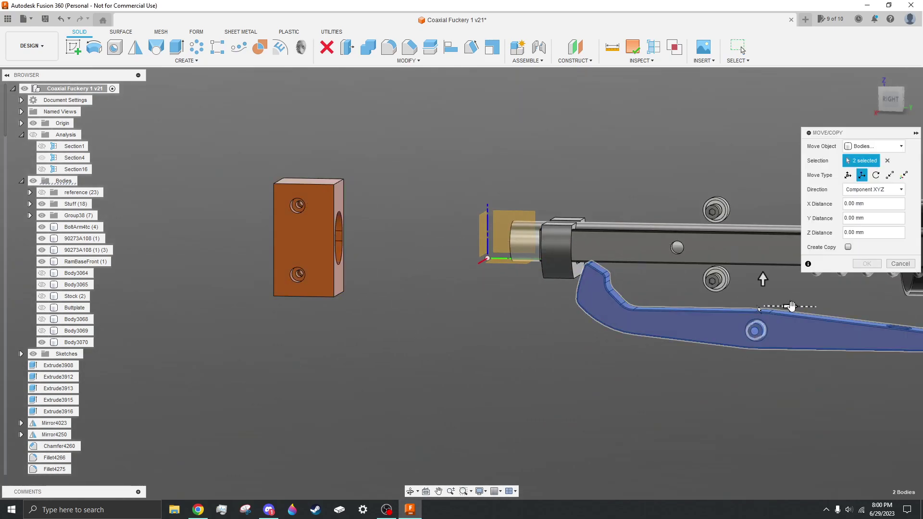
drag(791, 306, 548, 308)
key(Return)
Move the priming block, sear lever and pivot pin together 80 mm rearward
key(m)
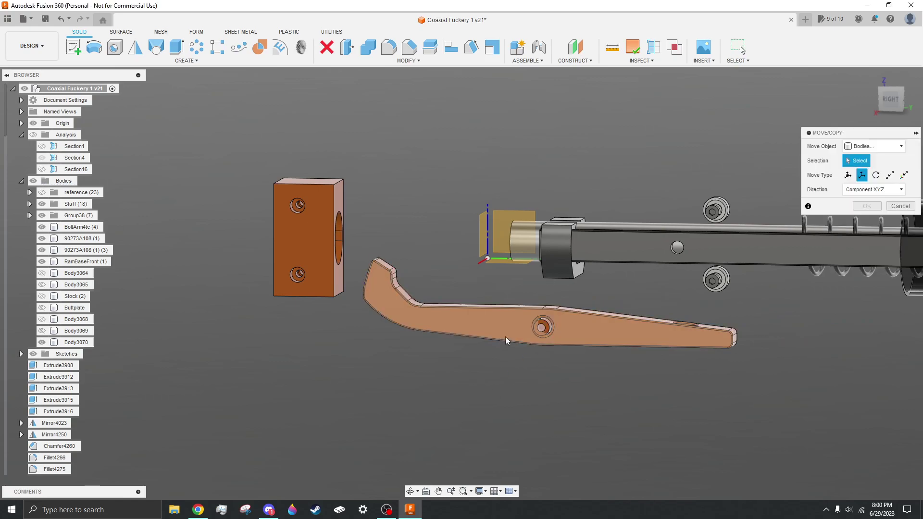
click(514, 337)
click(322, 247)
scroll(294, 247, down, 4)
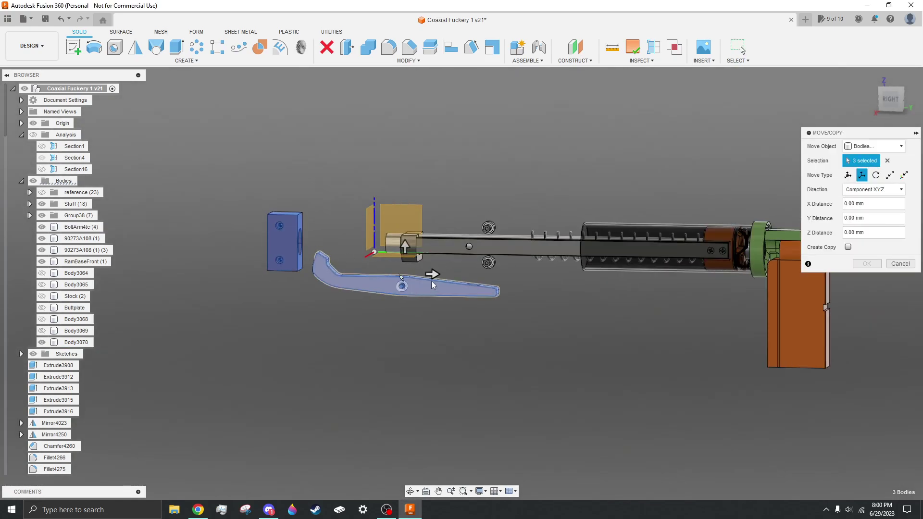
drag(431, 278, 532, 281)
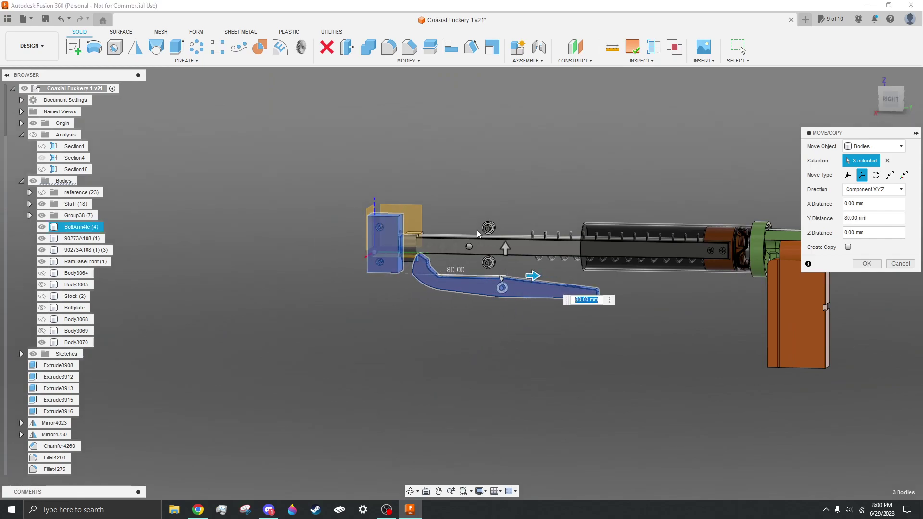
Try to move the priming block, sear, pin, U-shaped body and bolt arm together 120 mm forward
click(847, 176)
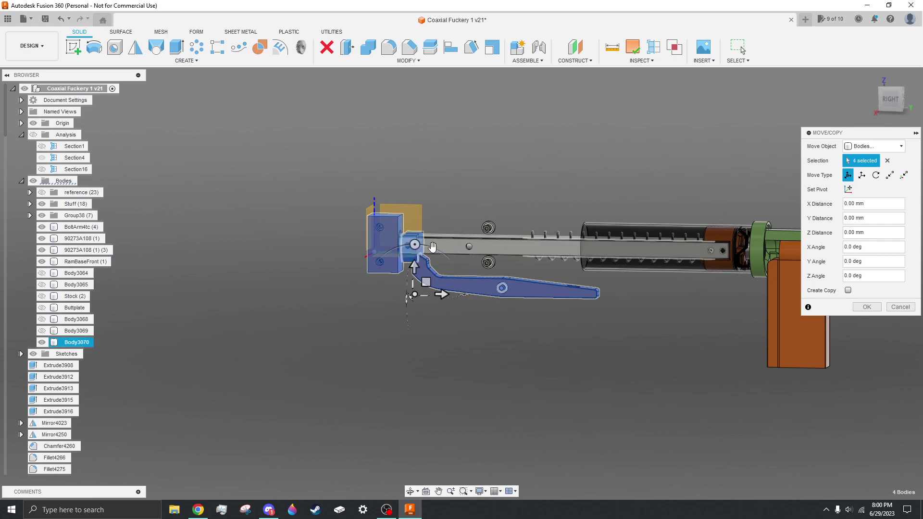
click(439, 251)
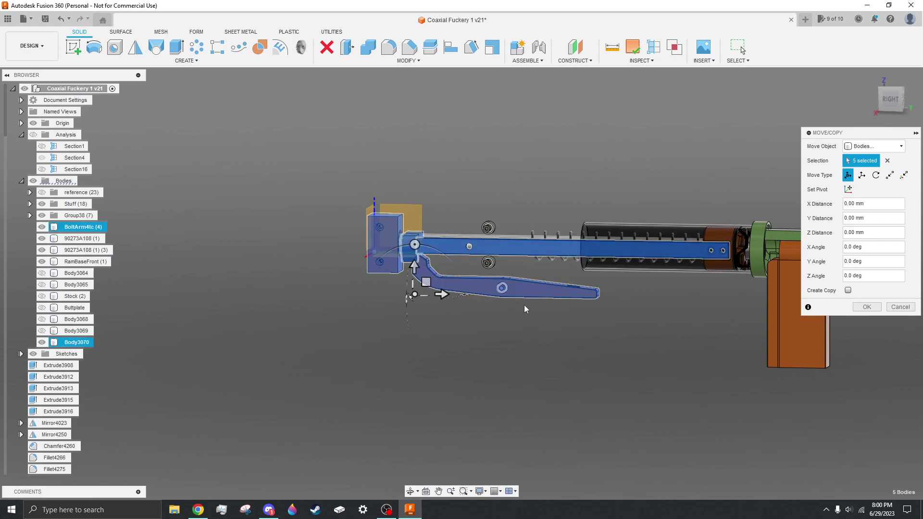
drag(439, 299, 294, 285)
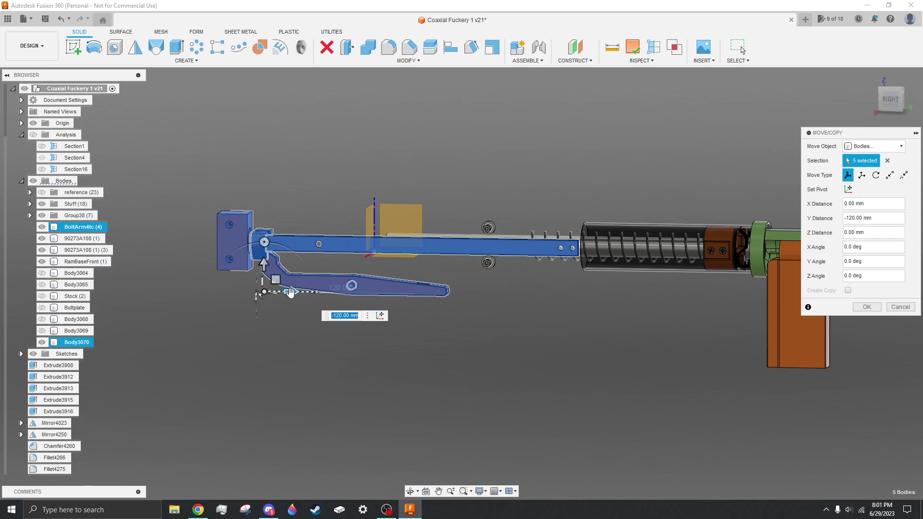
key(Escape)
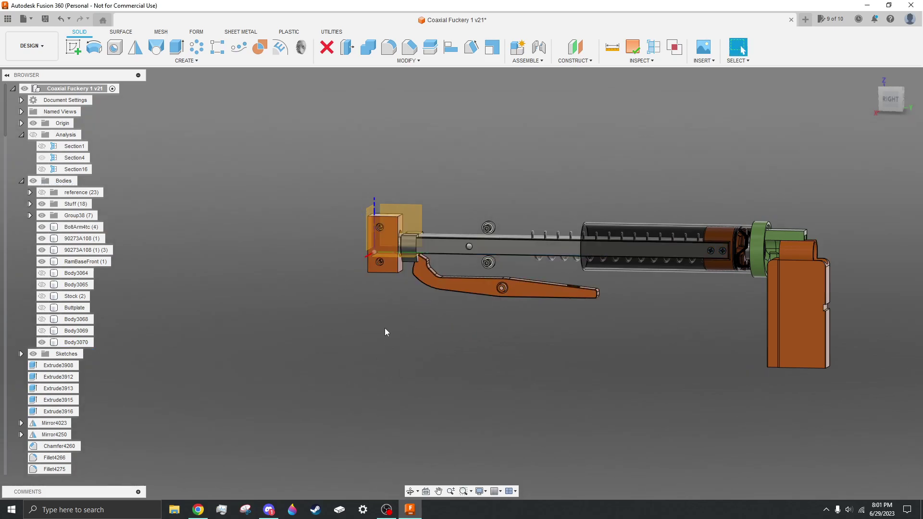
Examine the whole coaxial assembly from the side and rear, from the front U-shaped body to the plunger tube and grip
shift+middle_drag(402, 339, 463, 335)
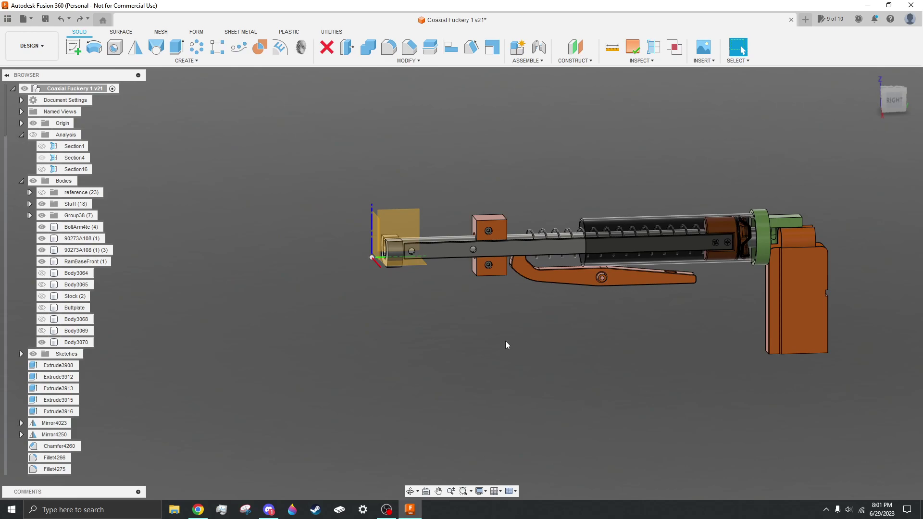
middle_drag(709, 331, 563, 321)
scroll(498, 324, up, 2)
middle_drag(514, 347, 552, 368)
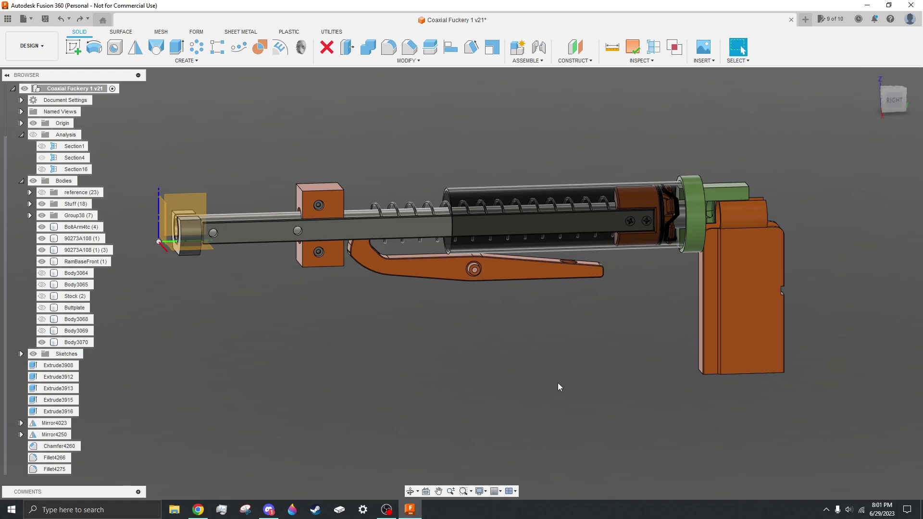
scroll(557, 383, down, 3)
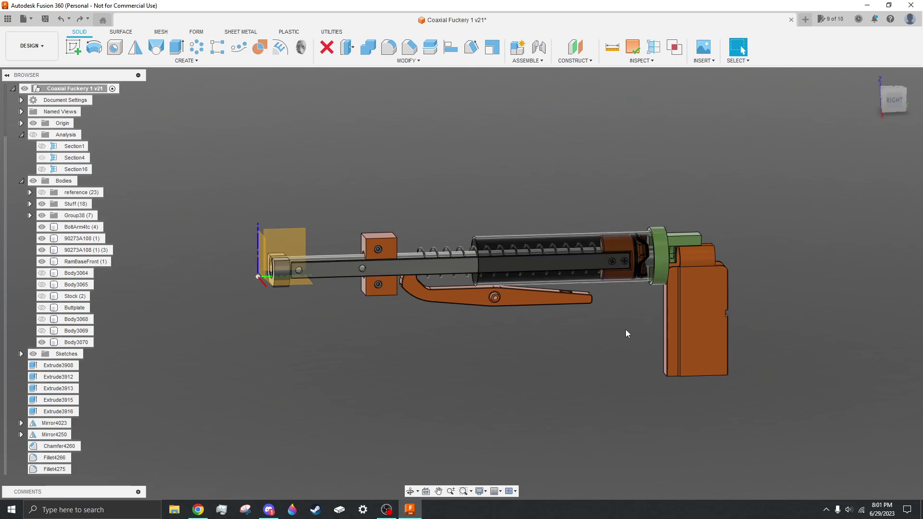
scroll(710, 221, up, 5)
shift+middle_drag(575, 327, 619, 297)
scroll(619, 301, down, 5)
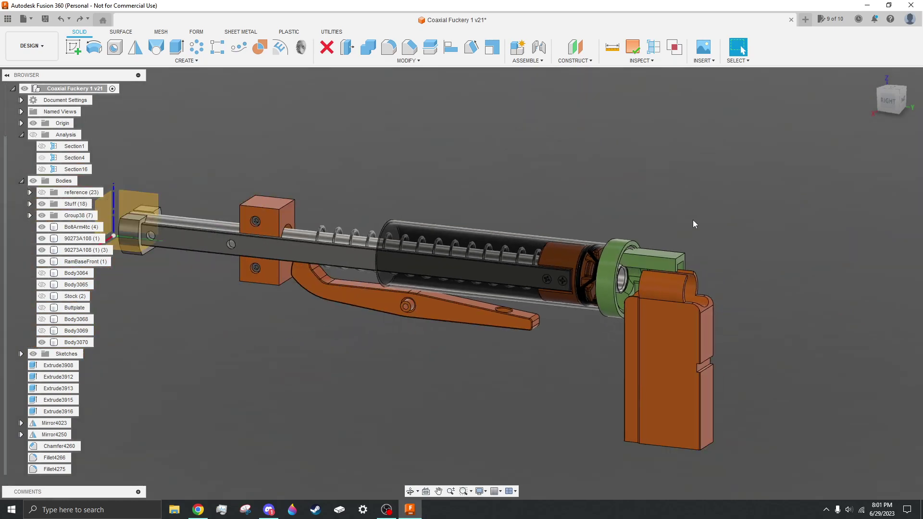
Hide the transparent plunger tube and the green ring at its rear end
scroll(693, 220, up, 4)
scroll(553, 298, up, 2)
click(531, 310)
key(v)
click(506, 294)
key(v)
shift+middle_drag(534, 258, 554, 247)
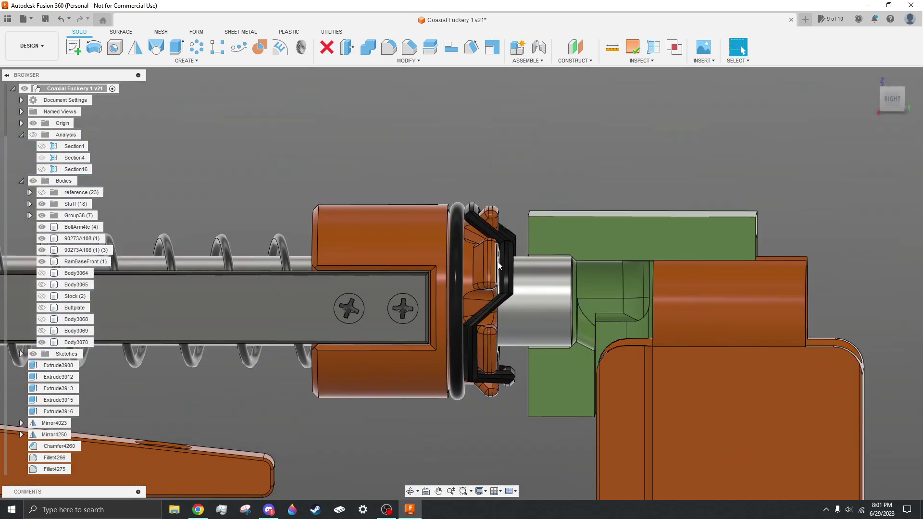
Examine the plunger head, its O-ring and the rod end against the green rear block from the side
scroll(498, 271, down, 5)
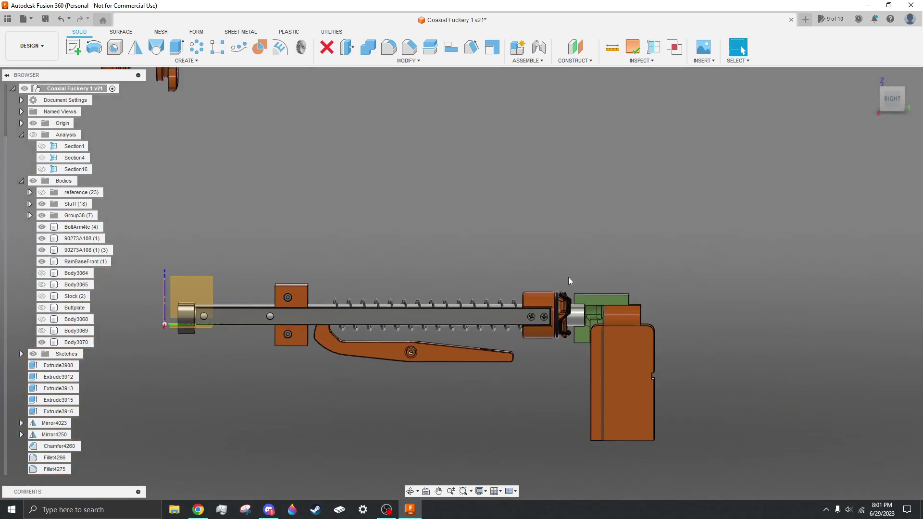
scroll(594, 315, up, 4)
scroll(517, 236, down, 3)
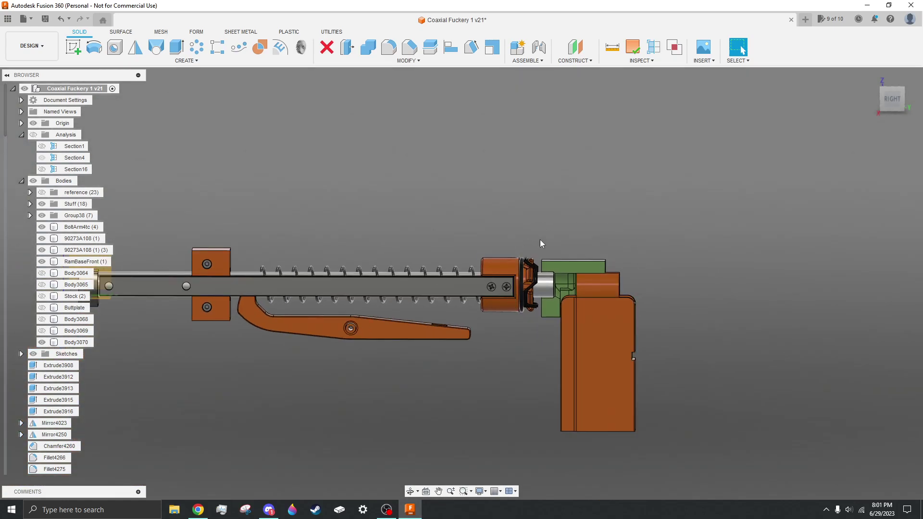
scroll(625, 332, down, 5)
scroll(443, 196, up, 8)
shift+middle_drag(361, 192, 397, 209)
scroll(337, 149, down, 6)
scroll(592, 313, up, 8)
shift+middle_drag(592, 307, 566, 293)
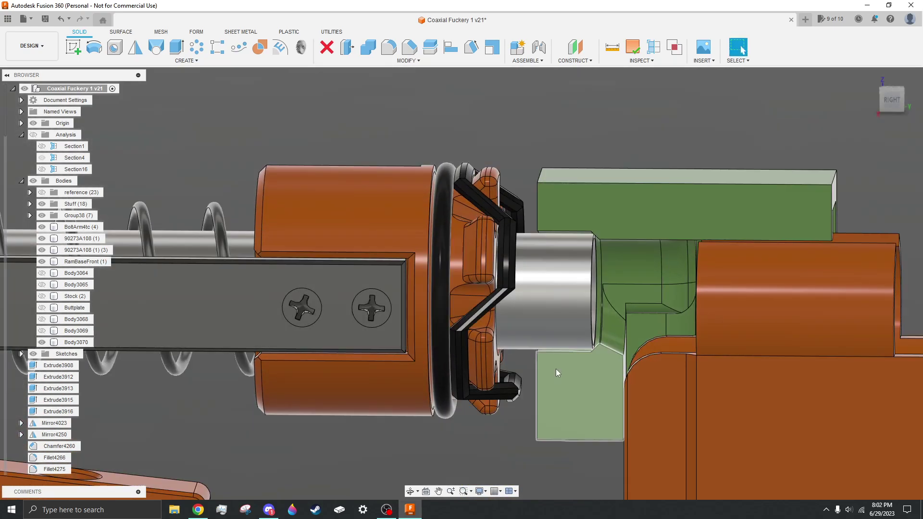
scroll(508, 201, down, 3)
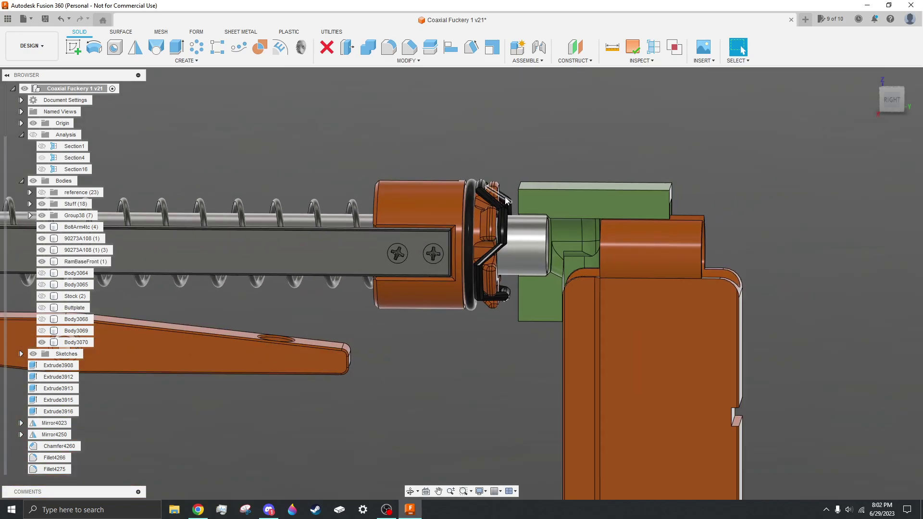
scroll(159, 141, down, 4)
Sketch four concentric circles on the side plane ahead of the assembly, the innermost about 96 mm in diameter
click(75, 54)
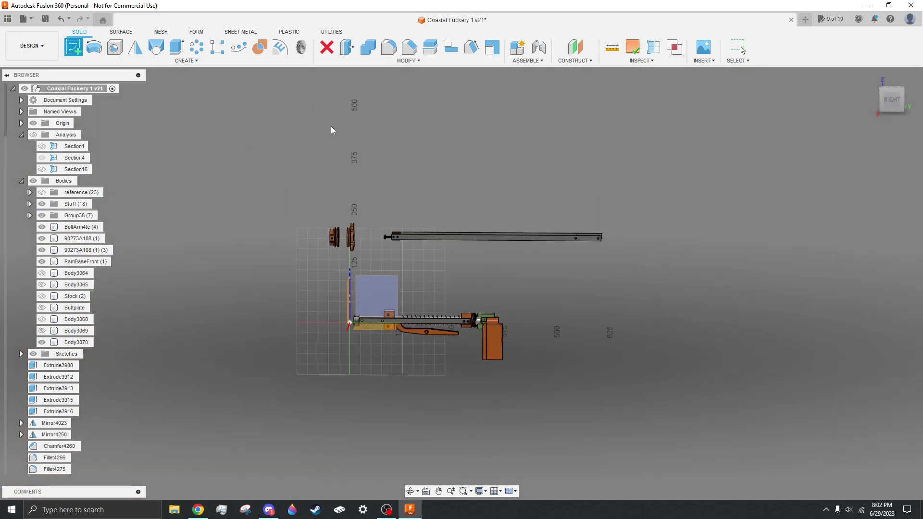
click(386, 302)
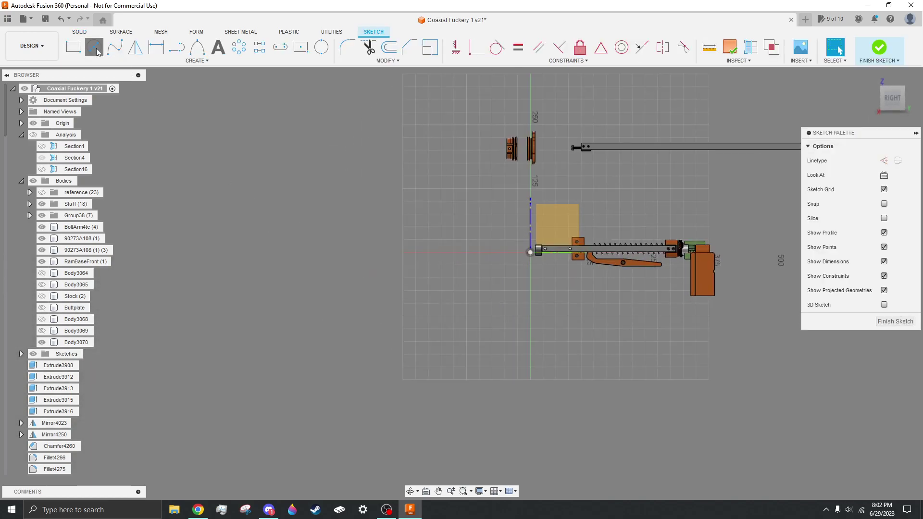
click(98, 50)
scroll(366, 250, up, 3)
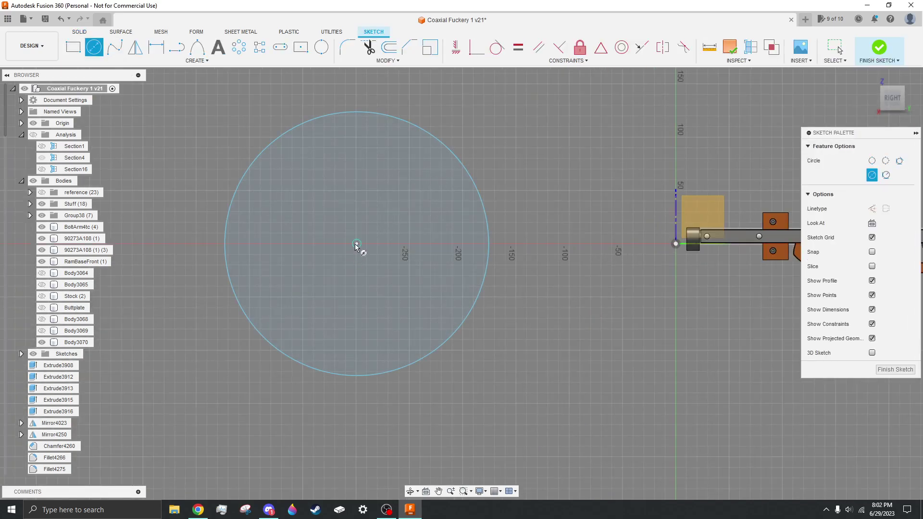
click(356, 244)
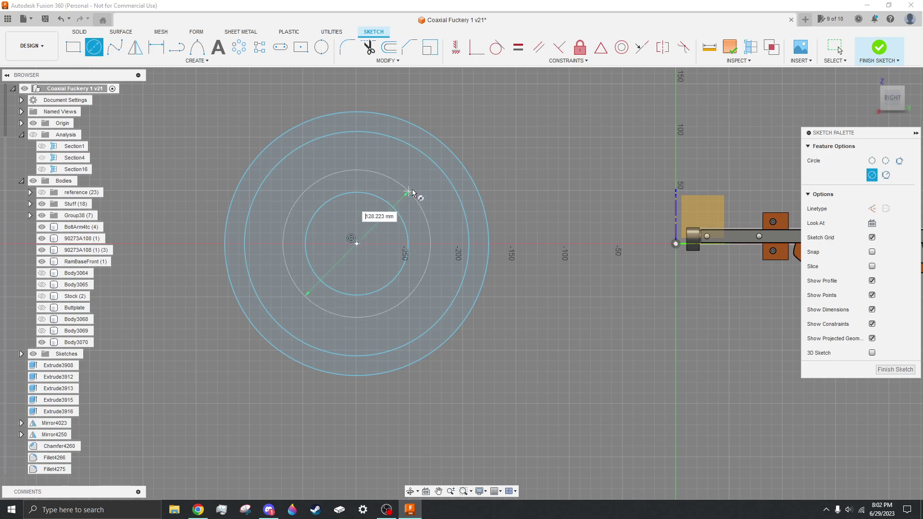
click(425, 183)
right_click(271, 85)
click(275, 51)
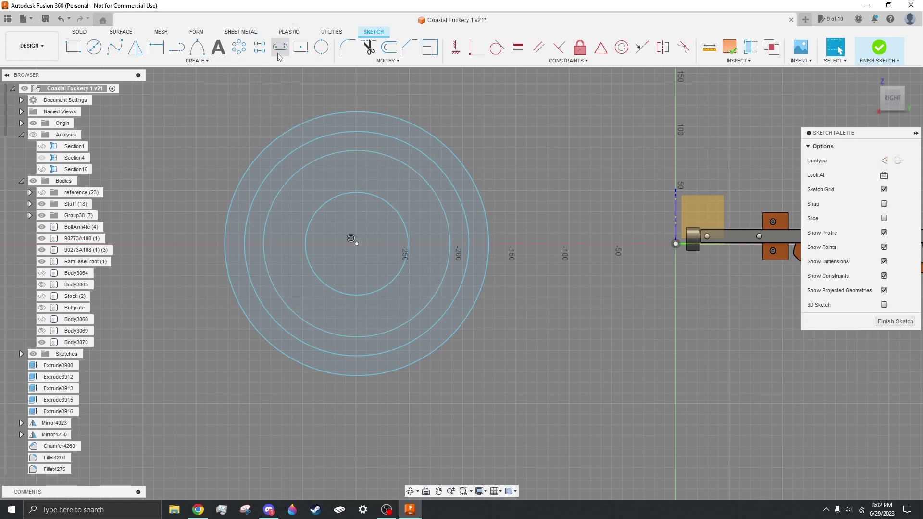
Sketch a diagonal slot from the circles' common centre to beyond the outermost circle
click(280, 47)
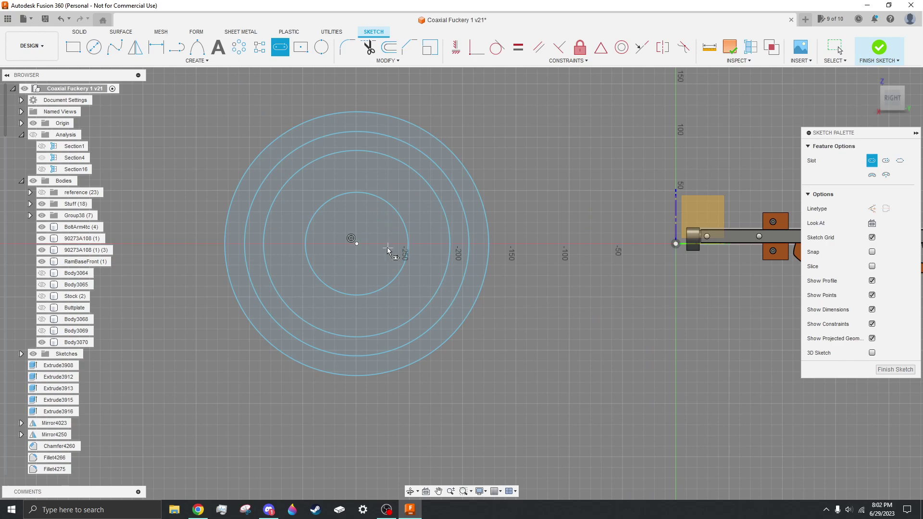
click(491, 109)
click(496, 156)
key(Escape)
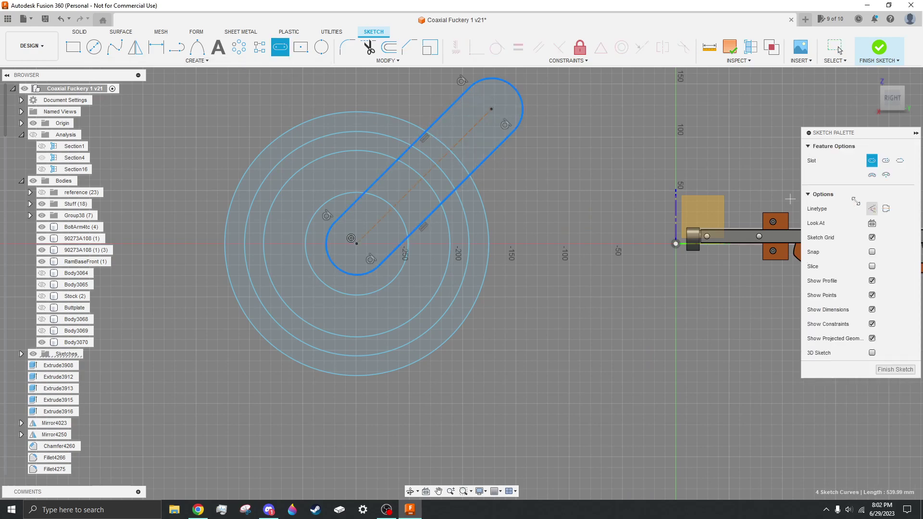
Pattern the slot circularly about the circles' centre with a quantity of 4 and finish the sketch
click(299, 48)
click(240, 48)
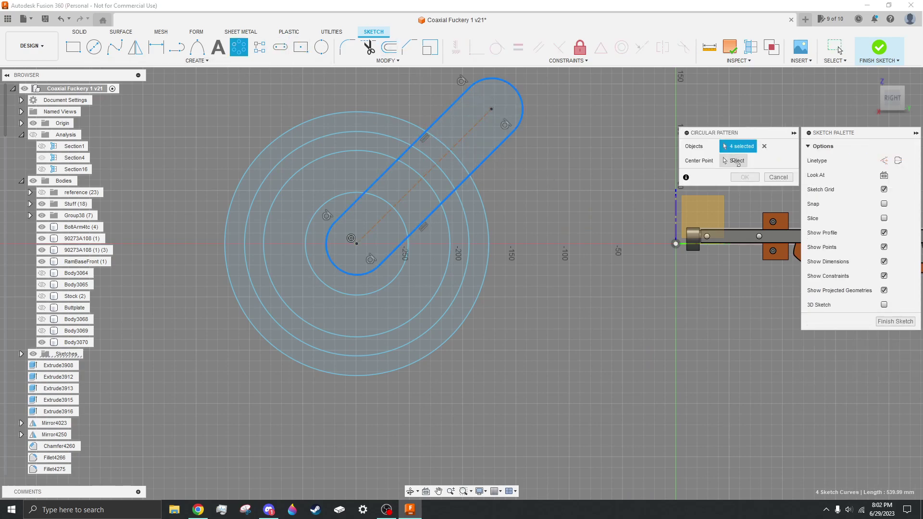
click(736, 161)
click(409, 257)
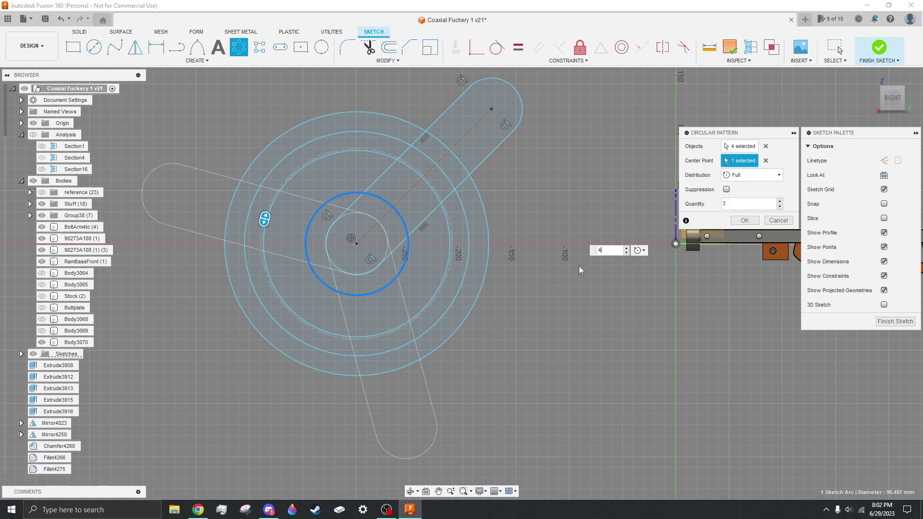
text(4)
key(Return)
click(897, 322)
Extrude the rim, spoke and hub regions 50 mm as a new body, leaving four arc-shaped windows and a central hole
key(e)
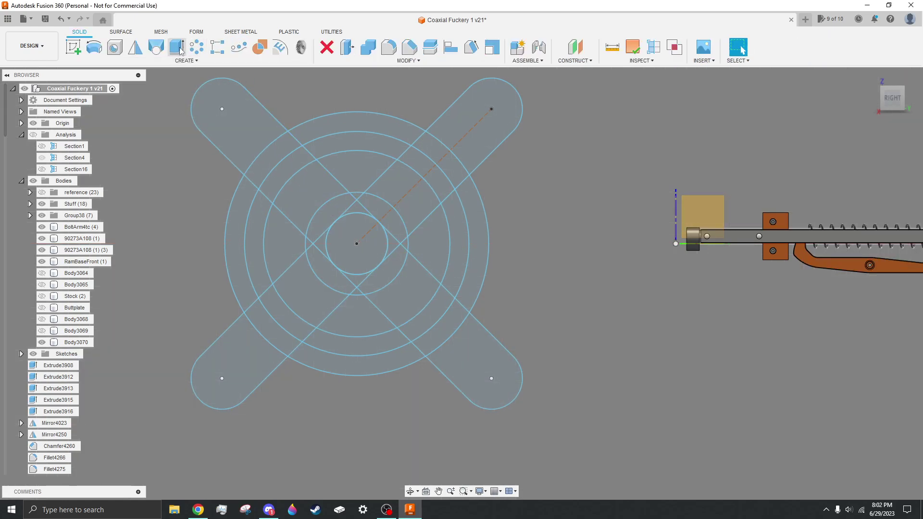
click(393, 366)
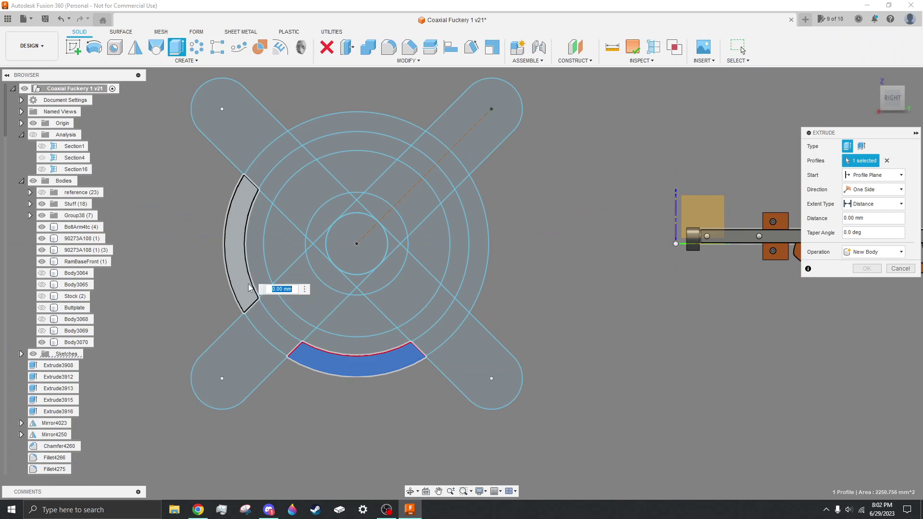
click(250, 288)
click(258, 321)
click(279, 157)
click(358, 121)
click(441, 161)
click(478, 243)
click(432, 321)
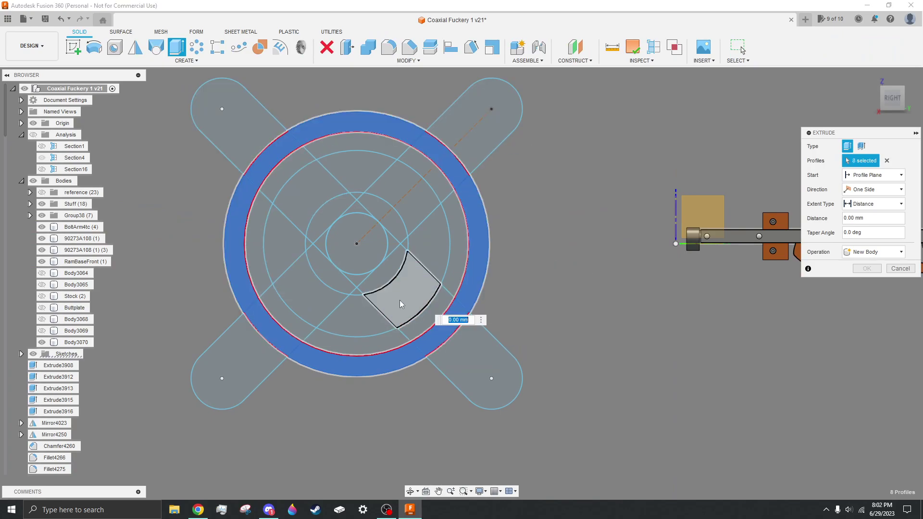
click(362, 323)
click(392, 302)
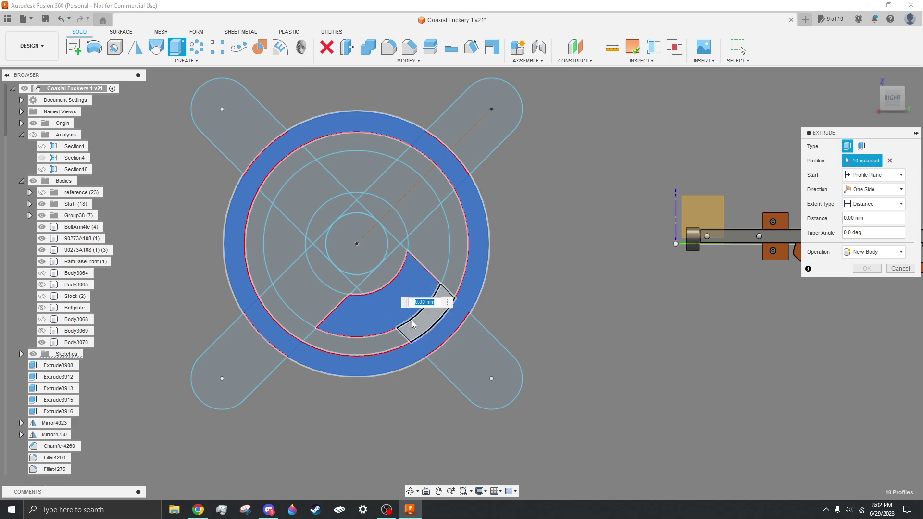
click(412, 324)
click(301, 324)
click(306, 294)
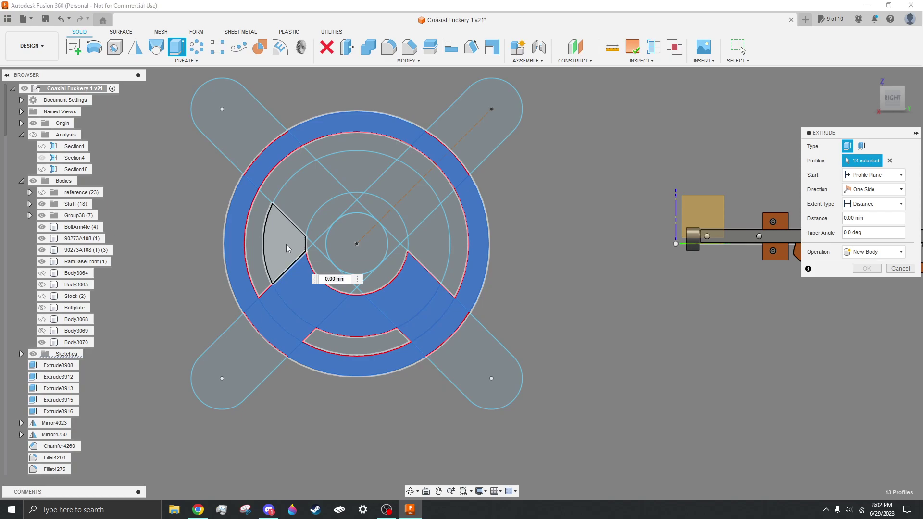
click(289, 247)
click(303, 205)
click(282, 179)
click(388, 188)
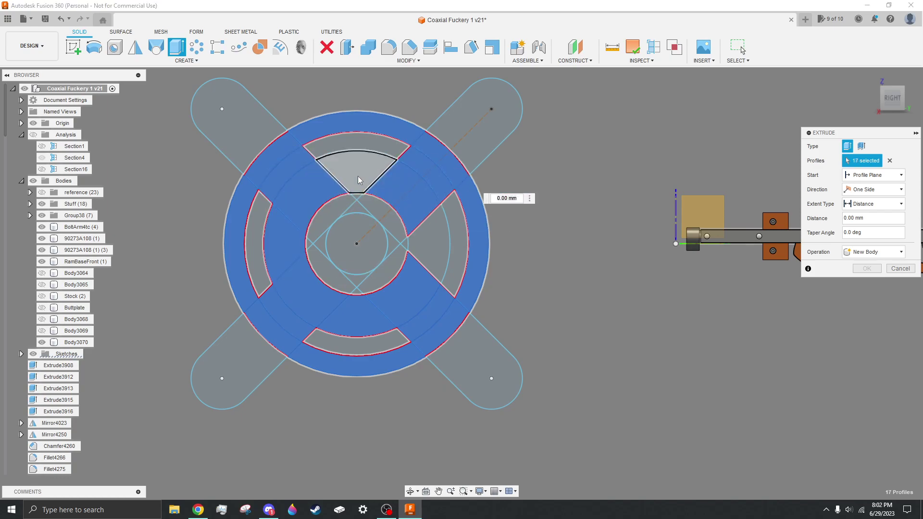
click(354, 179)
click(439, 241)
click(387, 241)
click(384, 217)
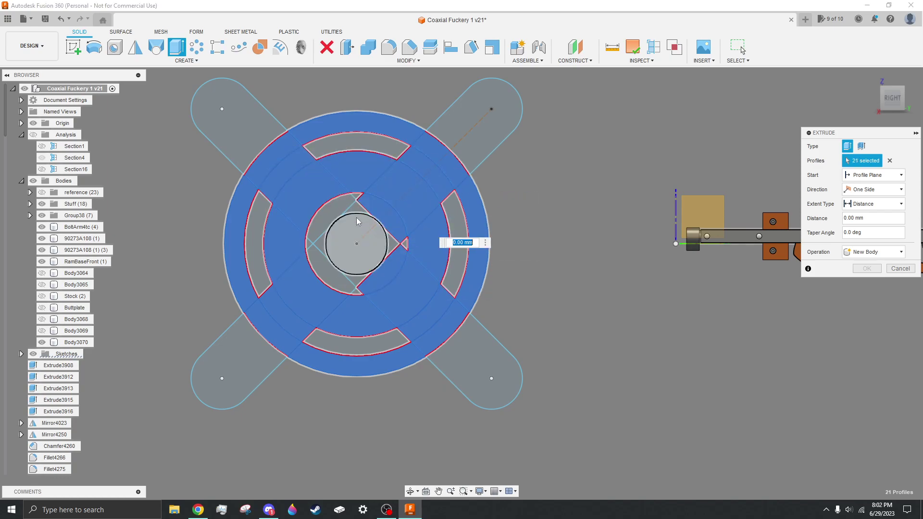
click(332, 216)
click(337, 255)
click(324, 275)
click(321, 250)
click(368, 257)
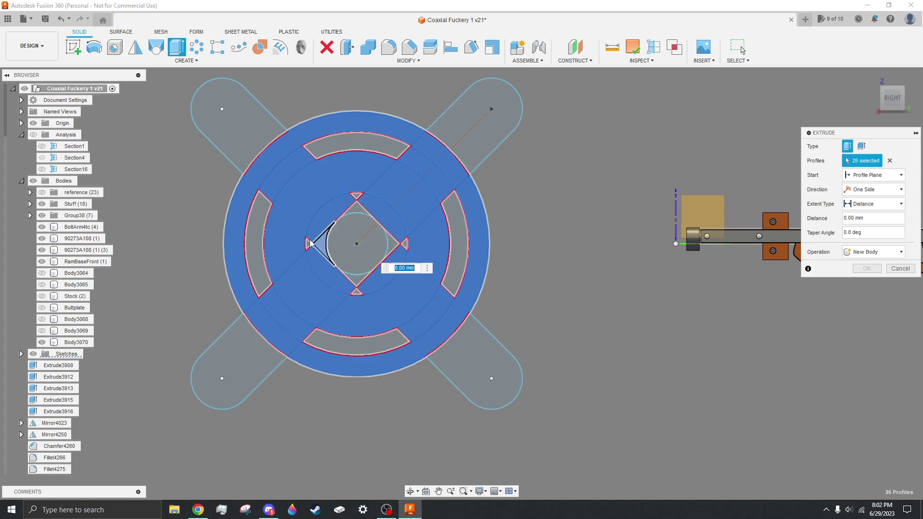
click(308, 243)
click(356, 291)
click(403, 243)
click(357, 207)
click(390, 242)
click(360, 278)
shift+middle_drag(362, 339, 369, 337)
scroll(364, 323, down, 2)
drag(359, 289, 381, 295)
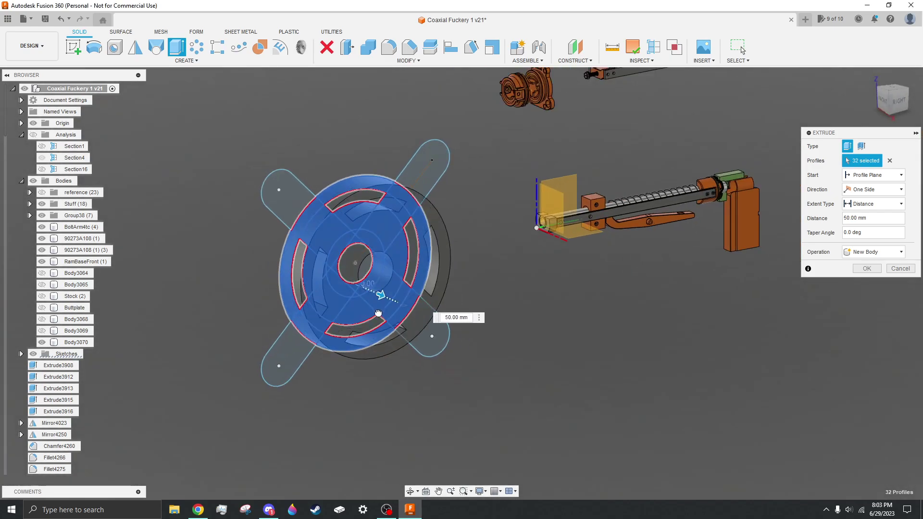
key(Return)
Offset the inner curved faces of all four windows toward the disc's centre to enlarge the openings
scroll(357, 300, up, 3)
click(273, 273)
key(q)
click(372, 107)
shift+middle_drag(411, 339, 395, 300)
click(391, 381)
shift+middle_drag(394, 346, 370, 370)
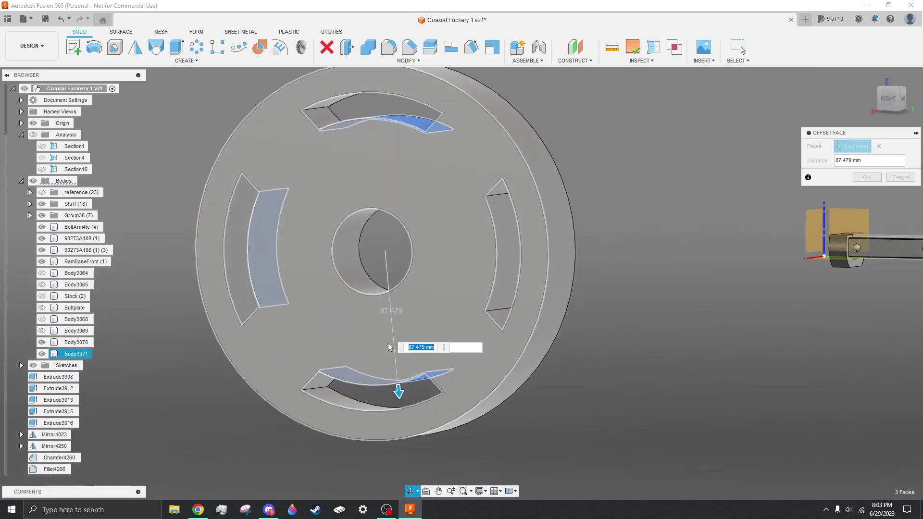
click(513, 272)
scroll(509, 267, up, 1)
drag(516, 269, 490, 264)
key(Return)
Examine the disc's four windows, spokes and central hole from both faces and at an angle
shift+middle_drag(439, 327, 474, 340)
scroll(476, 344, down, 4)
scroll(592, 258, down, 2)
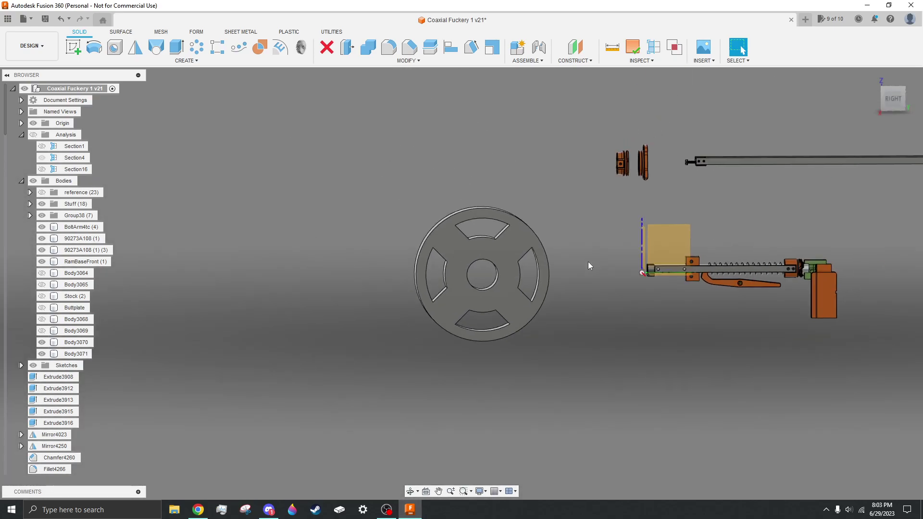
scroll(582, 292, up, 4)
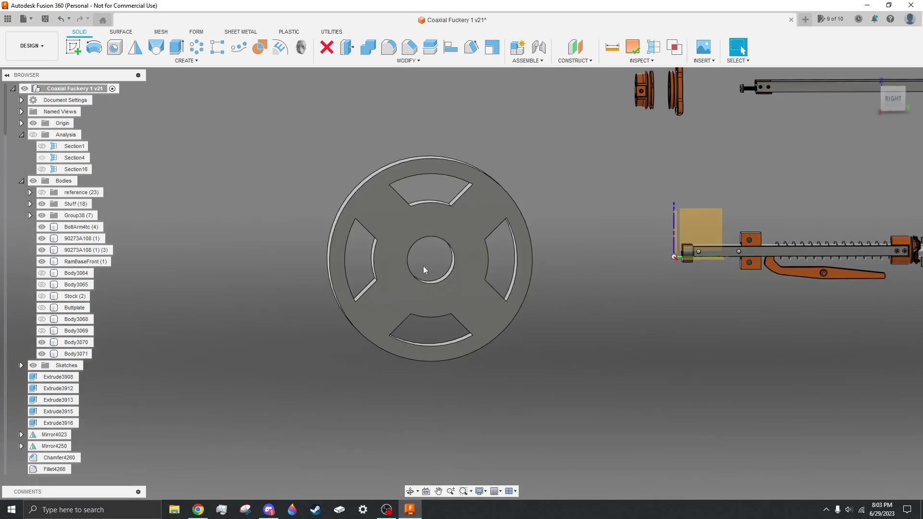
click(513, 264)
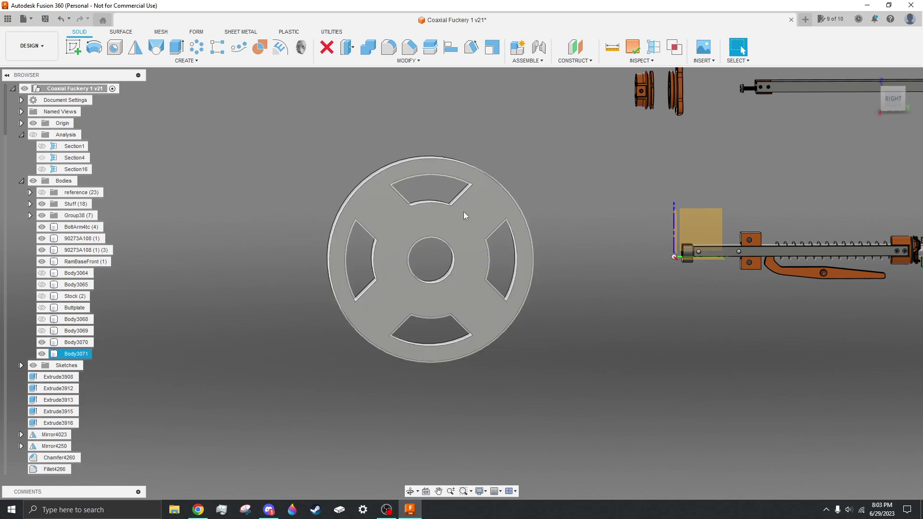
scroll(558, 353, down, 1)
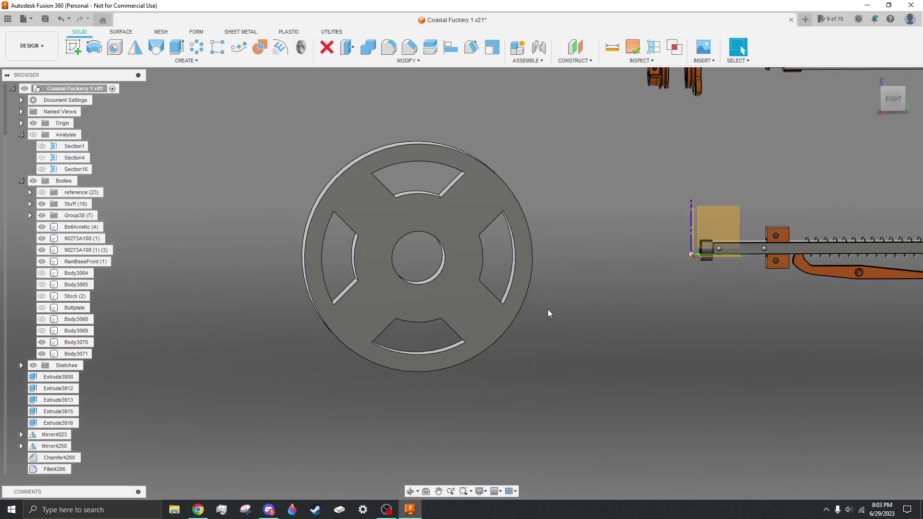
shift+middle_drag(547, 310, 489, 229)
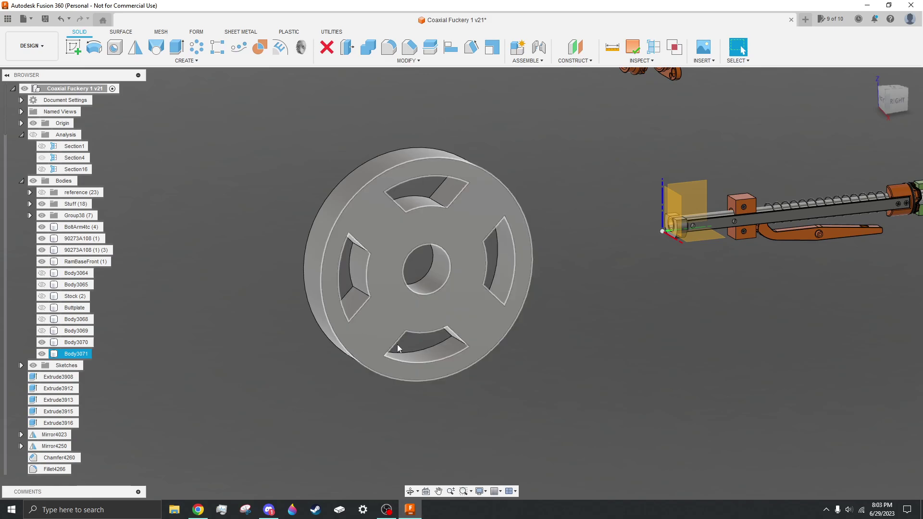
shift+middle_drag(587, 373, 478, 303)
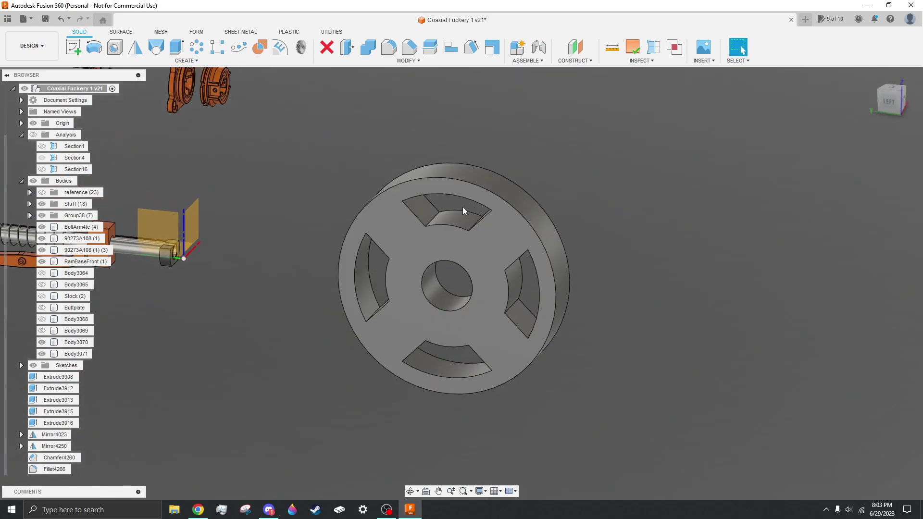
shift+middle_drag(460, 209, 425, 205)
scroll(469, 206, up, 3)
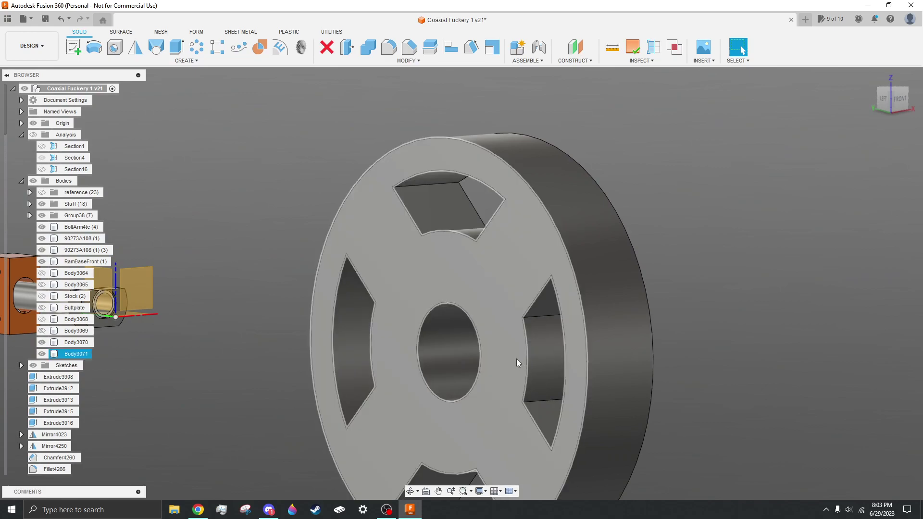
scroll(492, 189, down, 3)
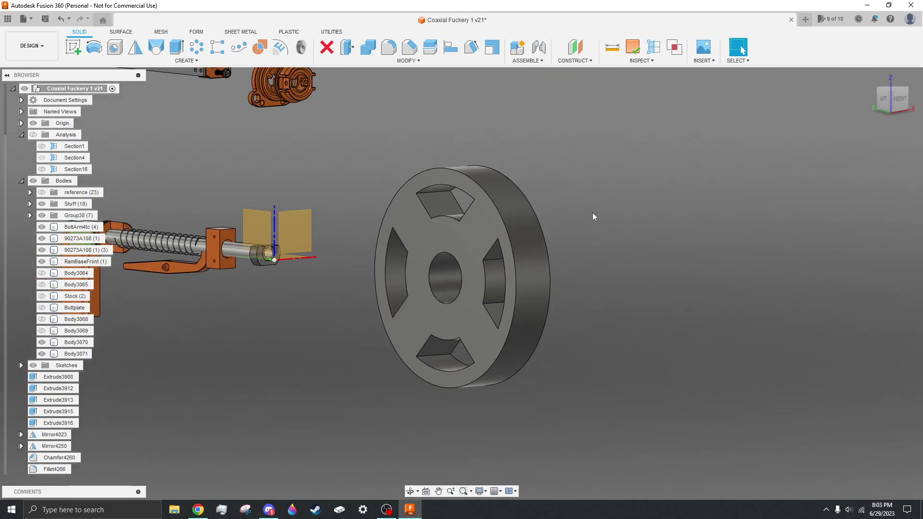
scroll(402, 253, up, 3)
scroll(463, 223, down, 3)
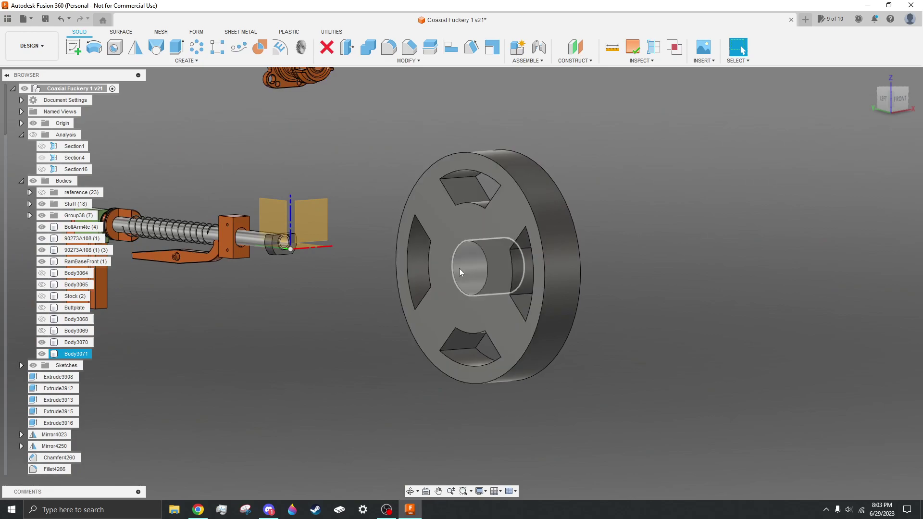
scroll(603, 245, down, 3)
scroll(430, 242, up, 4)
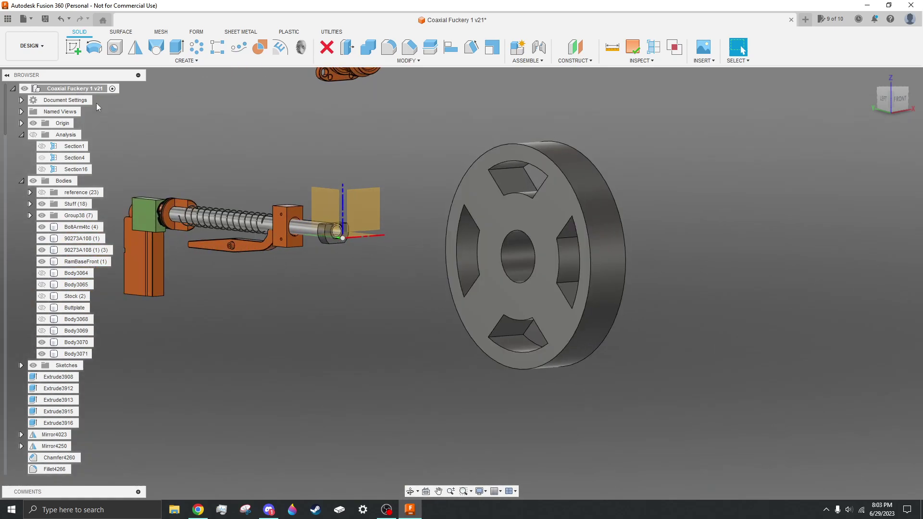
scroll(536, 262, up, 3)
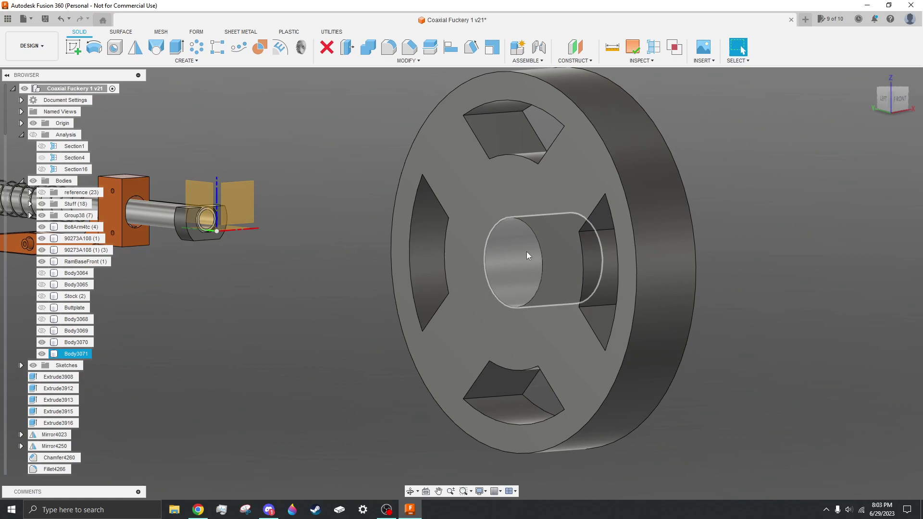
key(ctrl+z)
key(ctrl+y)
key(ctrl+z)
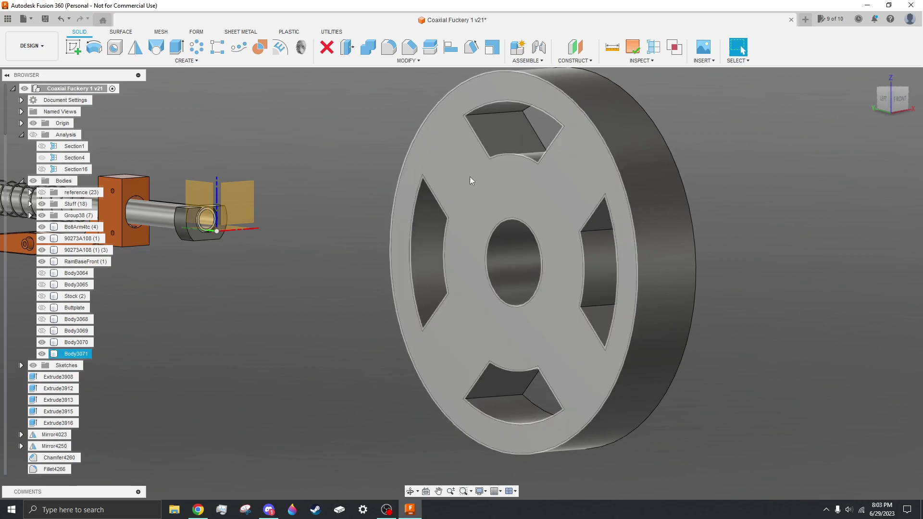
Start a sketch on the disc's front face and extrude the central hole's circular profile outward 105 mm as a new body
click(515, 209)
click(73, 47)
key(e)
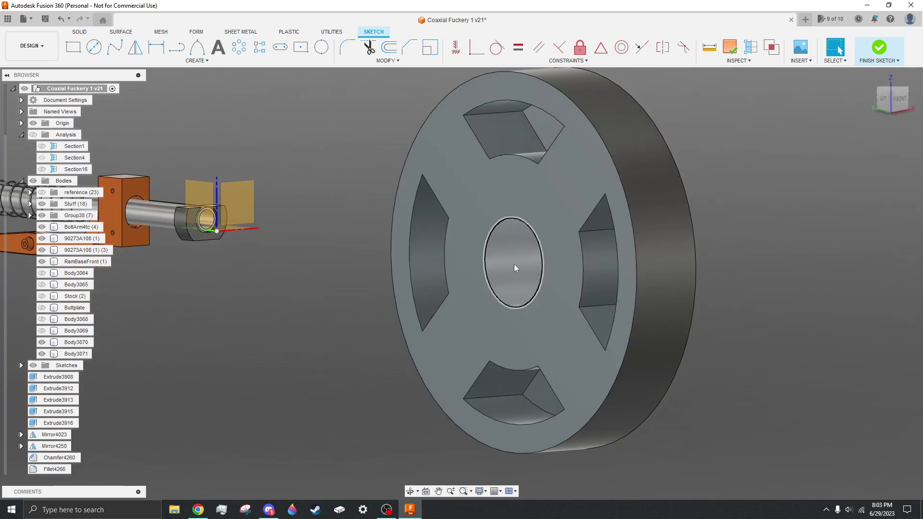
click(509, 264)
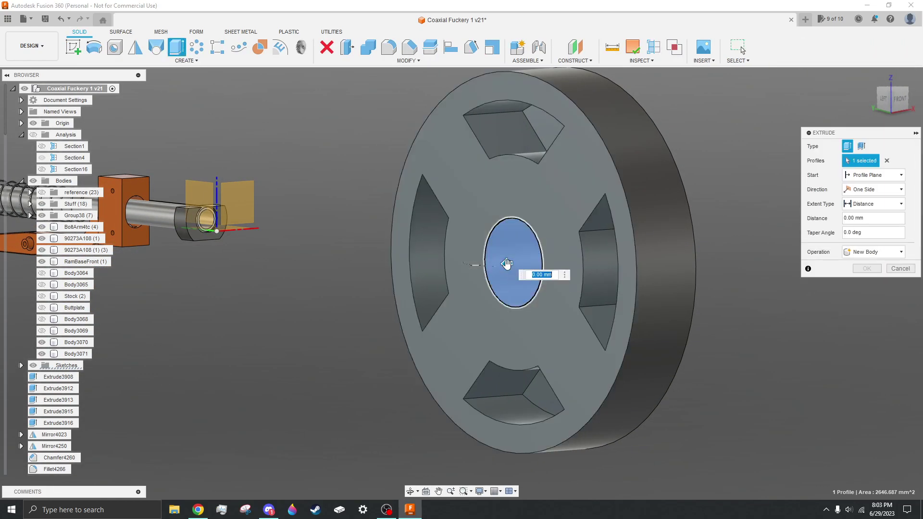
text(105)
click(872, 252)
click(869, 293)
key(Return)
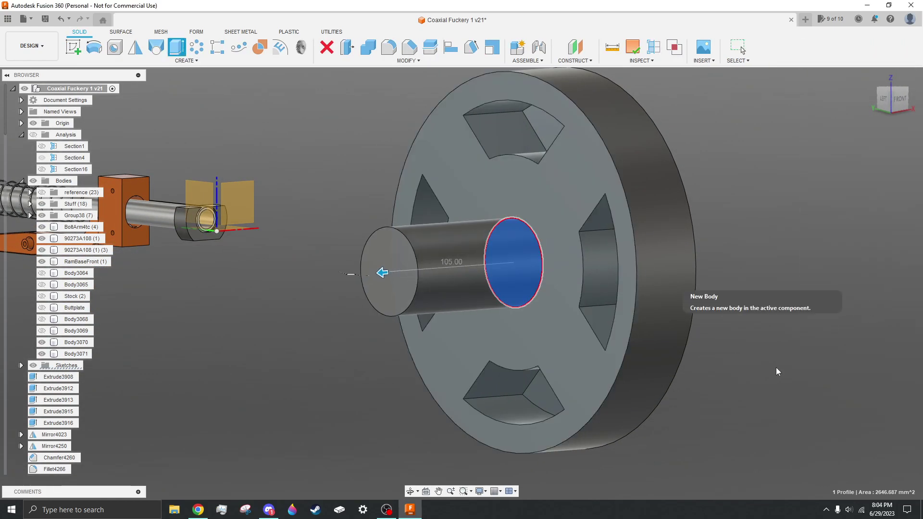
Taper the cylinder's disc-side end with a Two Distance chamfer, 60 mm along its length and a shorter distance across the end
click(409, 47)
scroll(531, 231, up, 2)
click(531, 234)
scroll(533, 234, up, 1)
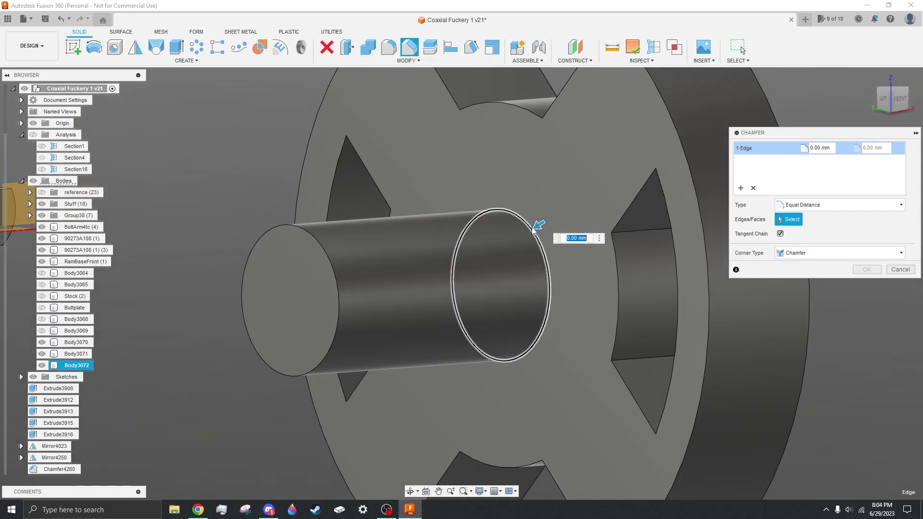
shift+middle_drag(480, 274, 422, 289)
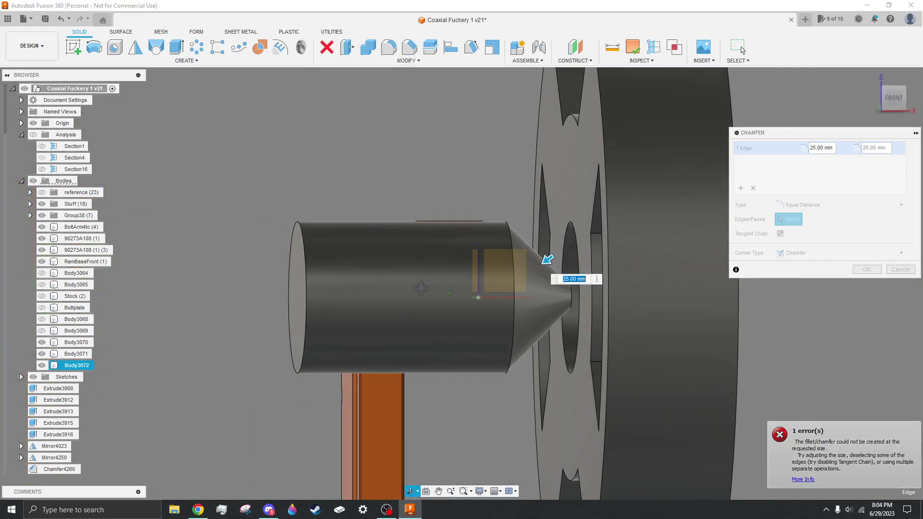
click(839, 205)
click(808, 227)
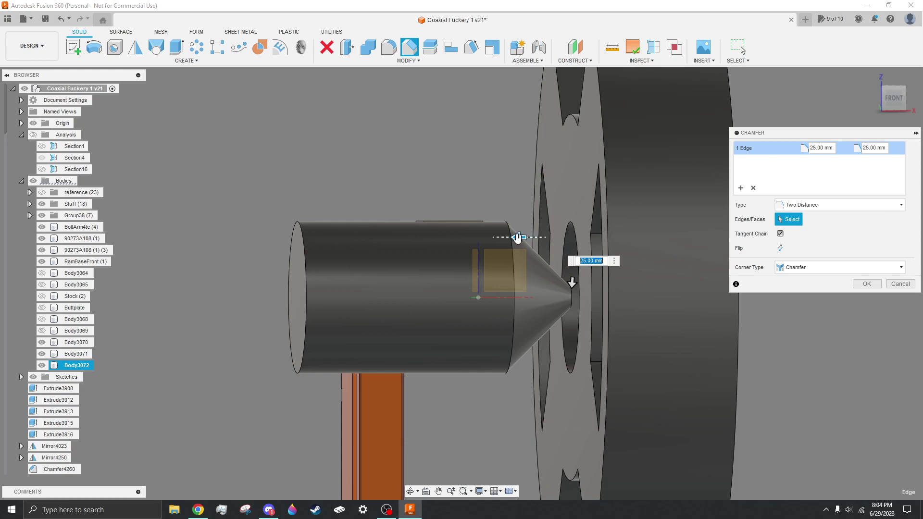
text(60)
key(Return)
drag(572, 282, 574, 271)
key(Return)
scroll(604, 229, down, 5)
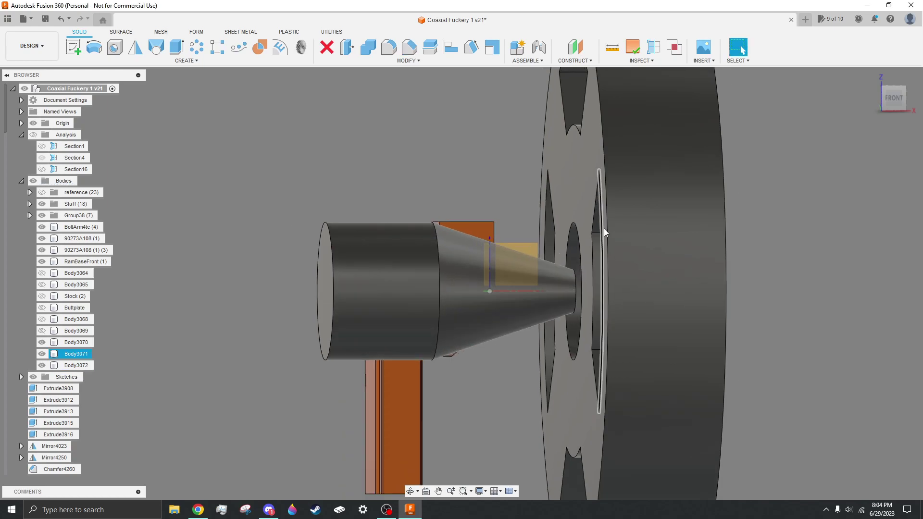
Move the tapered cylinder slightly along its axis so that its narrow tip enters the disc's central hole
shift+middle_drag(603, 228, 541, 301)
key(m)
click(519, 235)
scroll(462, 244, up, 5)
drag(452, 243, 479, 240)
key(Return)
scroll(632, 266, down, 4)
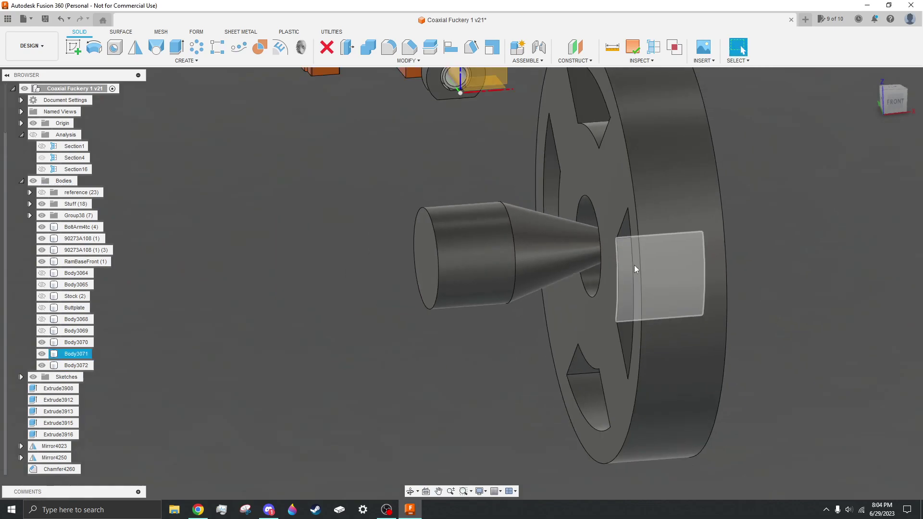
Examine how the tapered cylinder lines up with the disc's central hole and windows, up close and from several angles
shift+middle_drag(636, 266, 613, 165)
scroll(620, 168, up, 2)
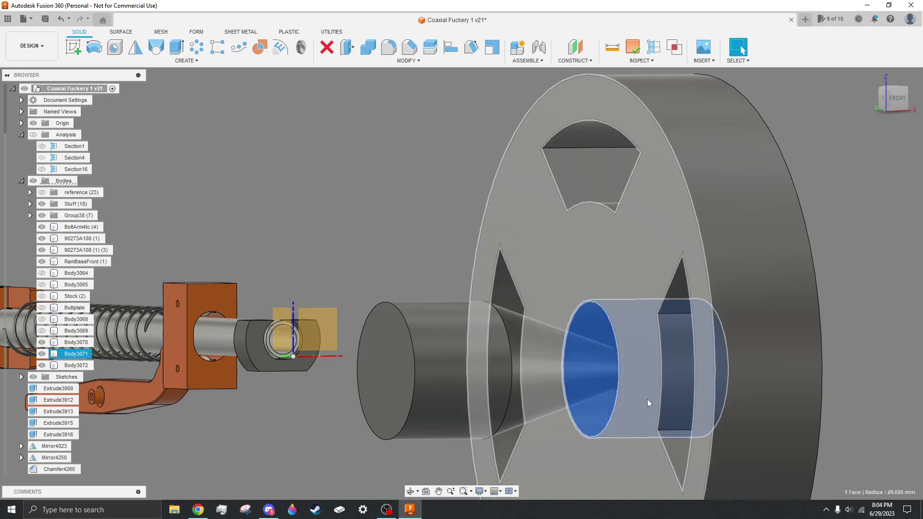
scroll(506, 270, down, 4)
scroll(411, 269, down, 3)
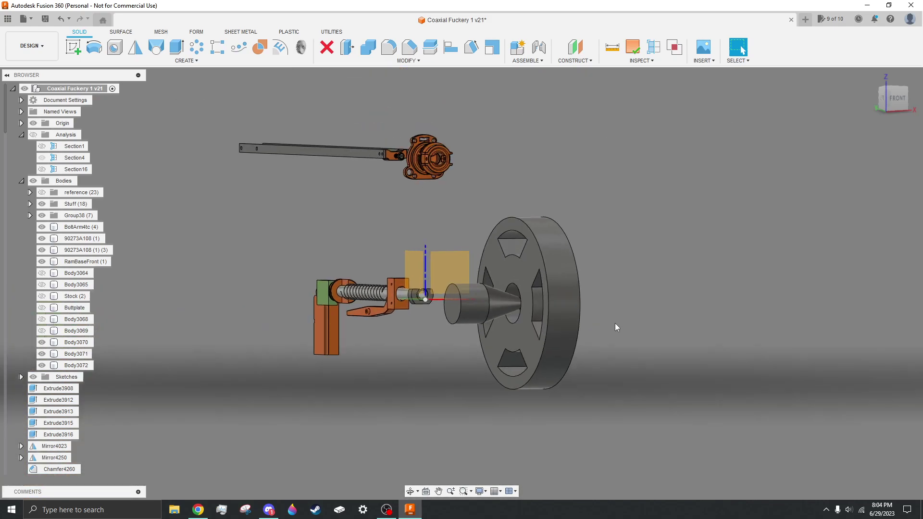
scroll(614, 326, up, 3)
shift+middle_drag(481, 336, 640, 363)
scroll(494, 218, down, 3)
scroll(624, 295, up, 3)
middle_drag(623, 298, 690, 387)
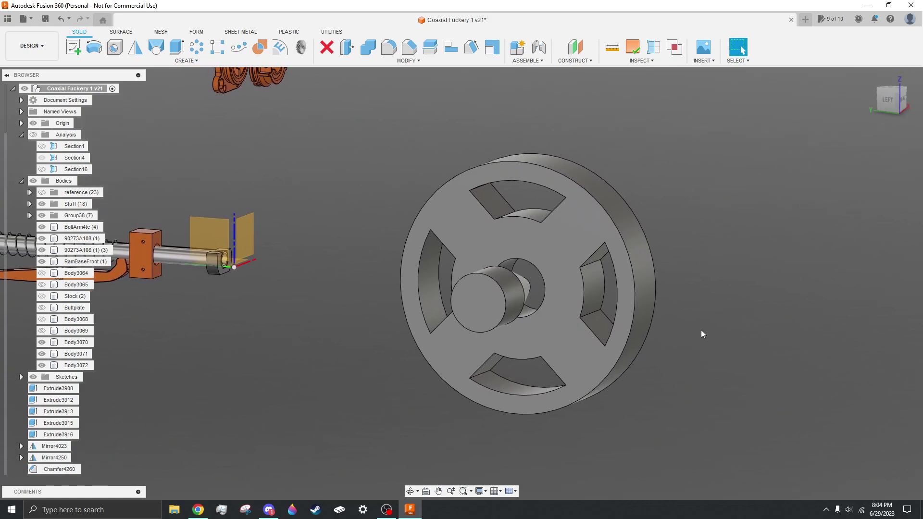
scroll(542, 307, up, 3)
shift+middle_drag(542, 307, 471, 307)
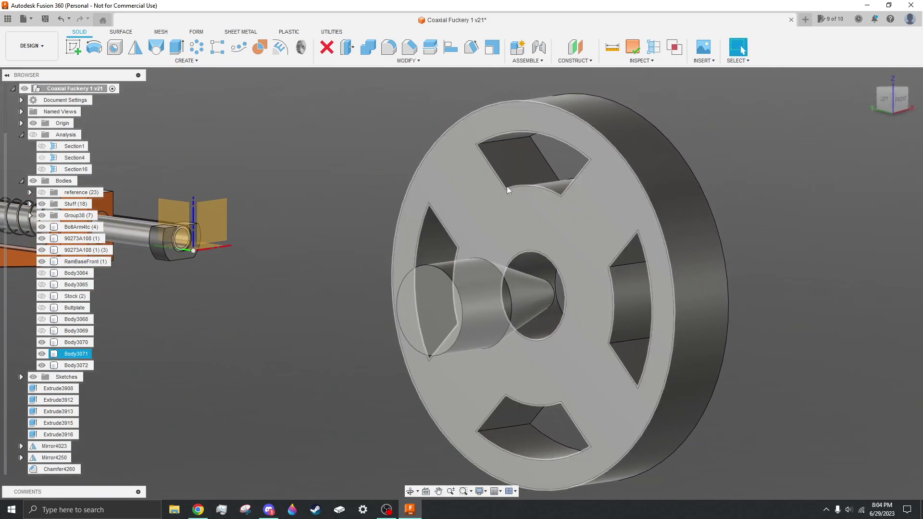
click(546, 319)
scroll(474, 214, down, 3)
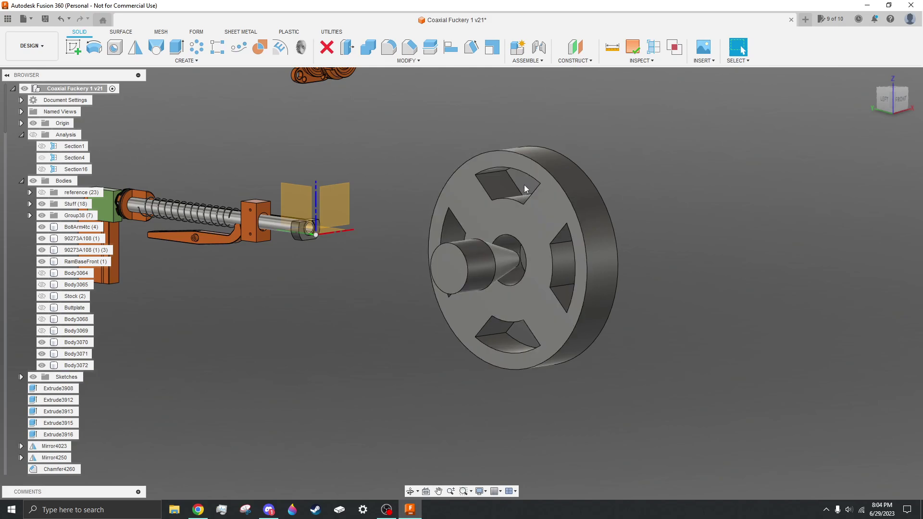
Examine the whole layout from the opposite side, then the spring-plunger assembly with its arm, spring and lever from the side
scroll(691, 318, down, 3)
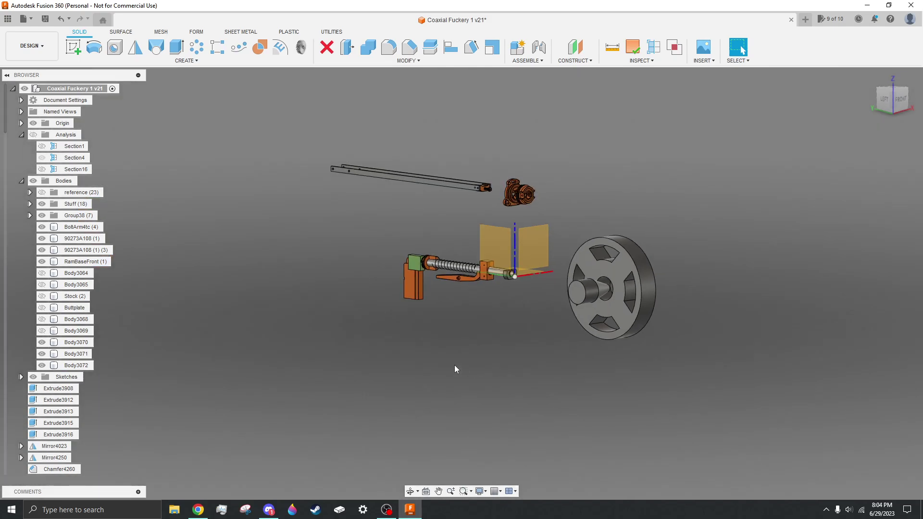
shift+middle_drag(443, 359, 552, 403)
scroll(467, 300, up, 3)
scroll(511, 325, down, 2)
scroll(568, 298, up, 2)
middle_drag(489, 375, 476, 361)
scroll(483, 366, down, 1)
scroll(481, 368, down, 1)
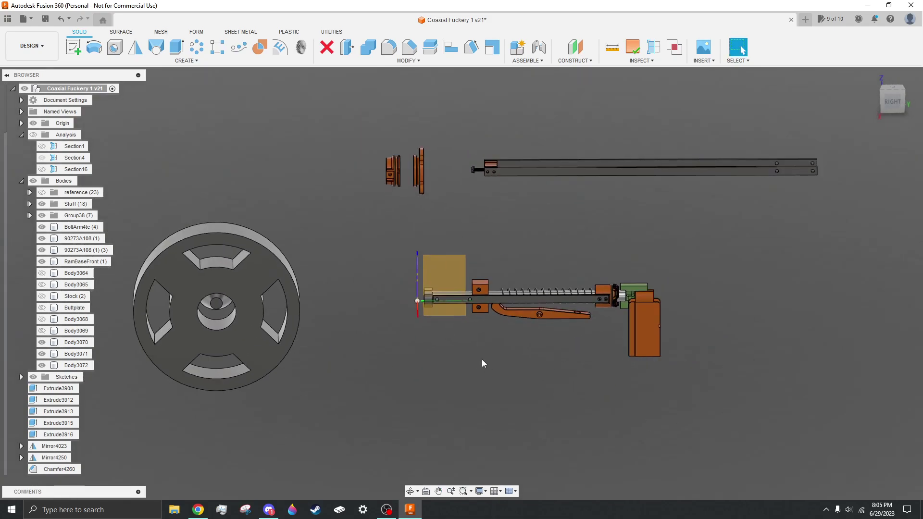
scroll(564, 356, up, 5)
mouse_move(473, 382)
shift+middle_down()
mouse_move(490, 381)
mouse_move(484, 373)
shift+middle_up()
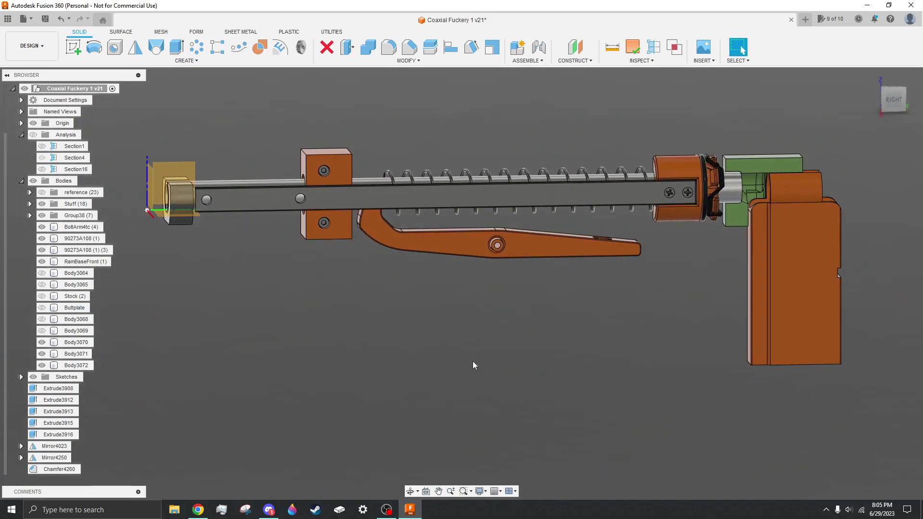